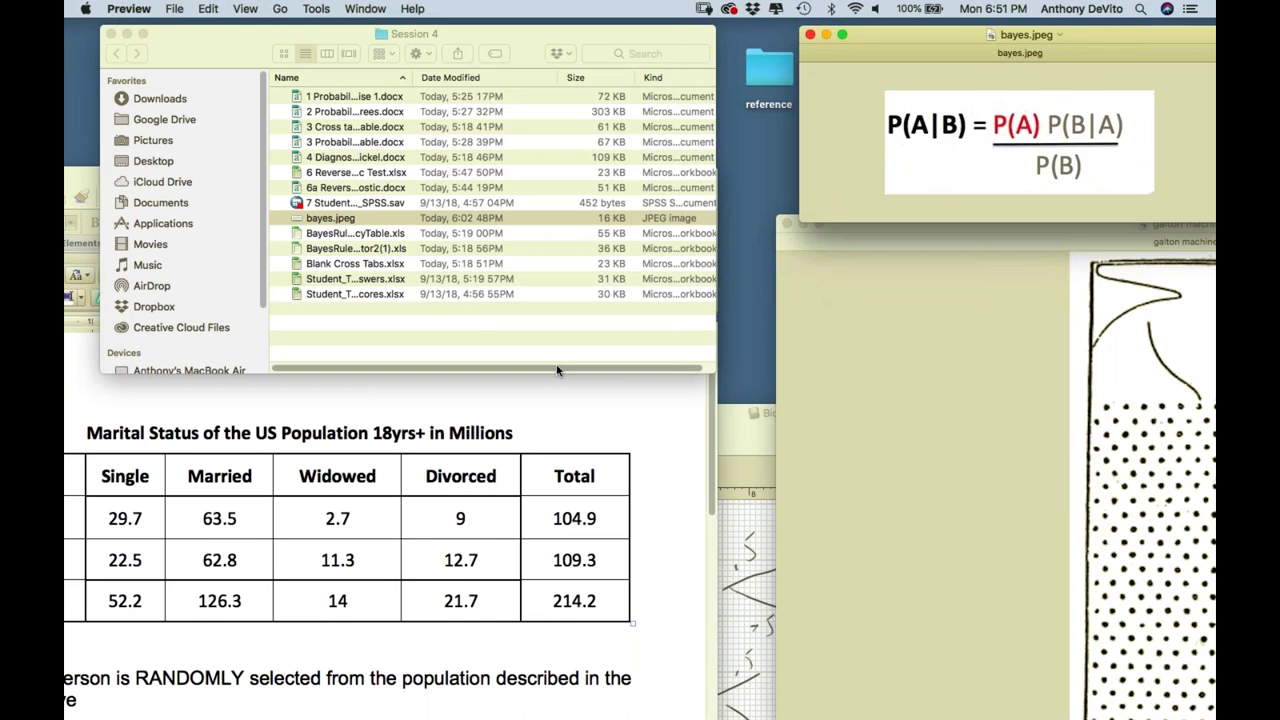
Bring the 3 Cross tab table document to the front and move its window up to show the table and questions
click(588, 486)
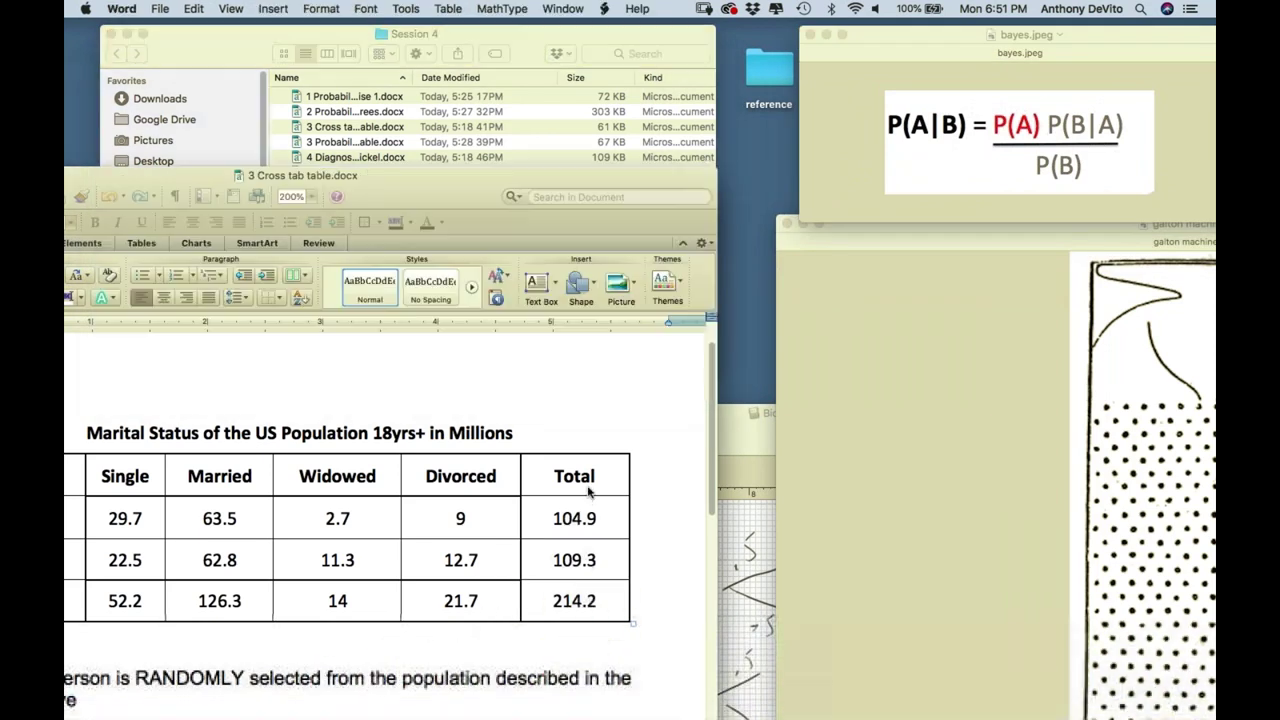
drag(562, 183, 584, 31)
scroll(400, 450, down, 4)
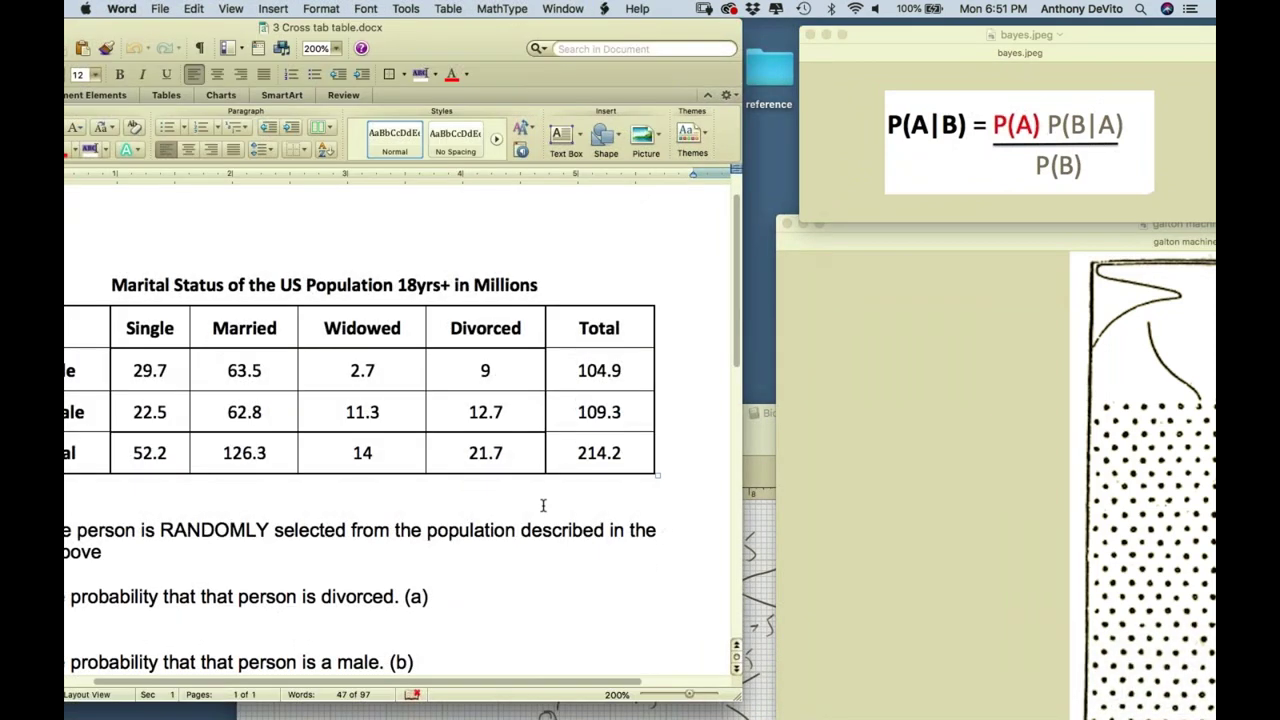
mouse_move(510, 665)
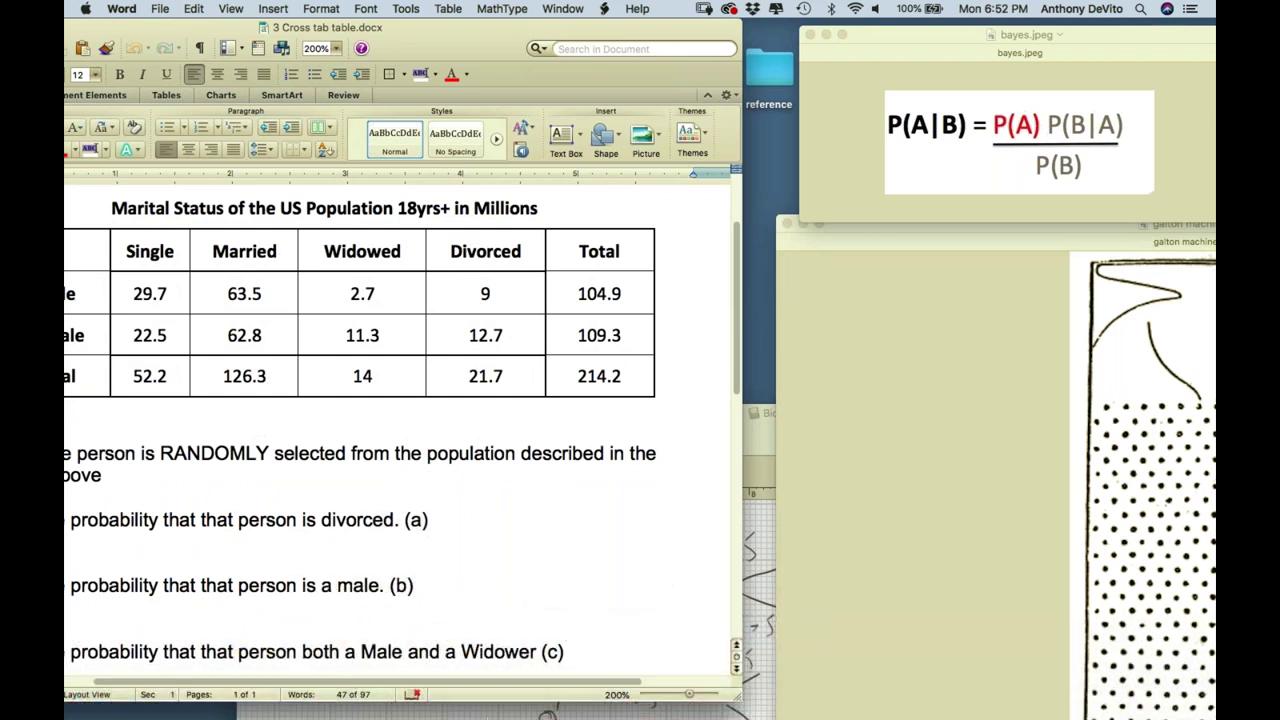
Switch to Excel, dismiss the workbook gallery, and place a new blank workbook below the marital status table
mouse_move(520, 705)
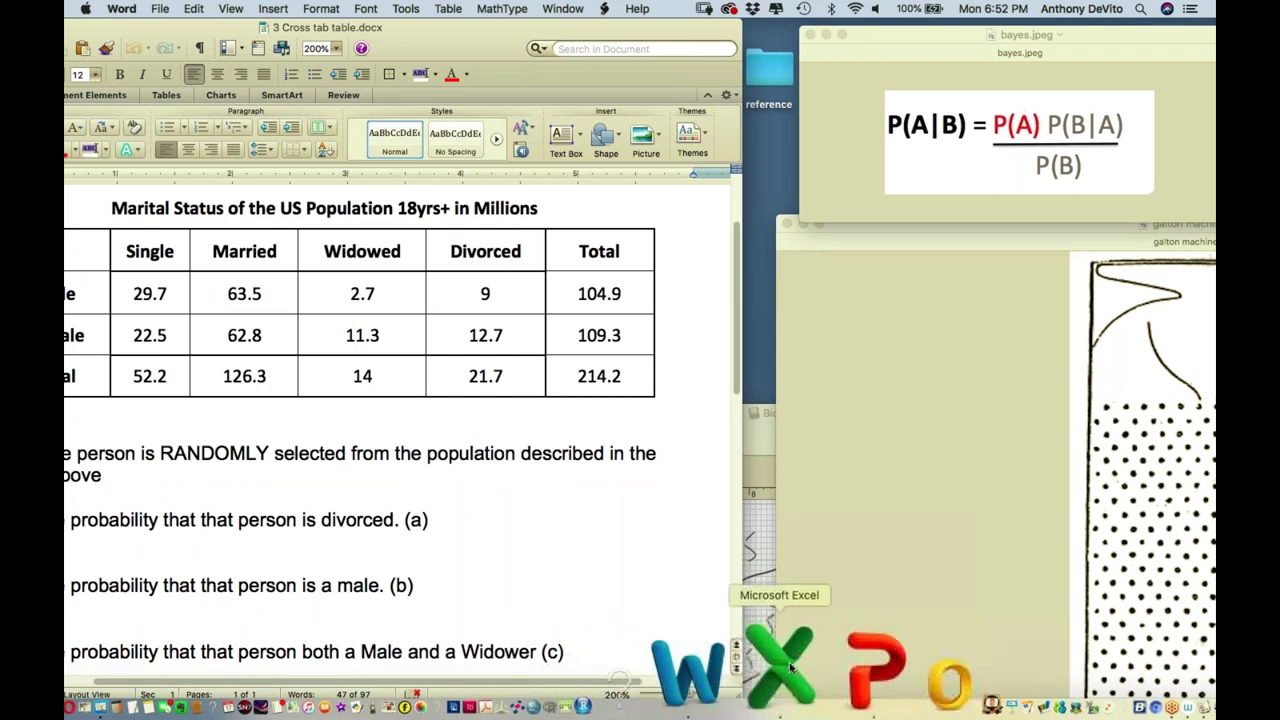
click(789, 665)
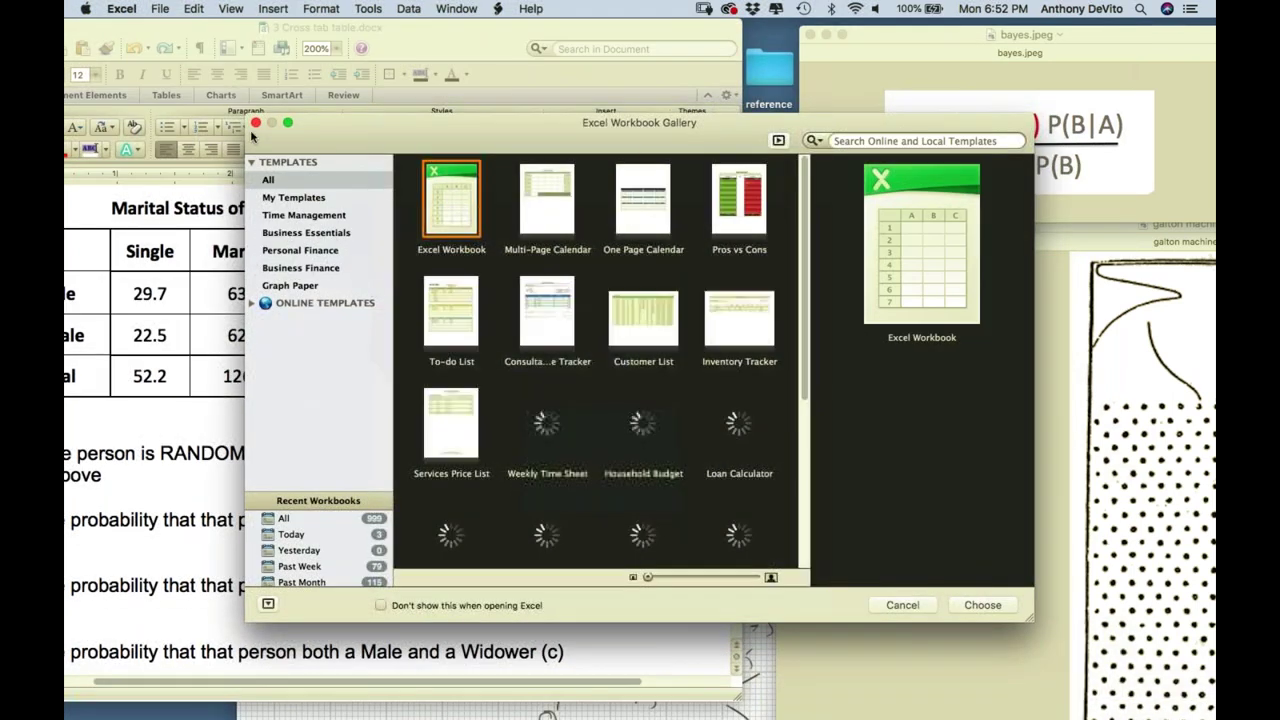
click(256, 122)
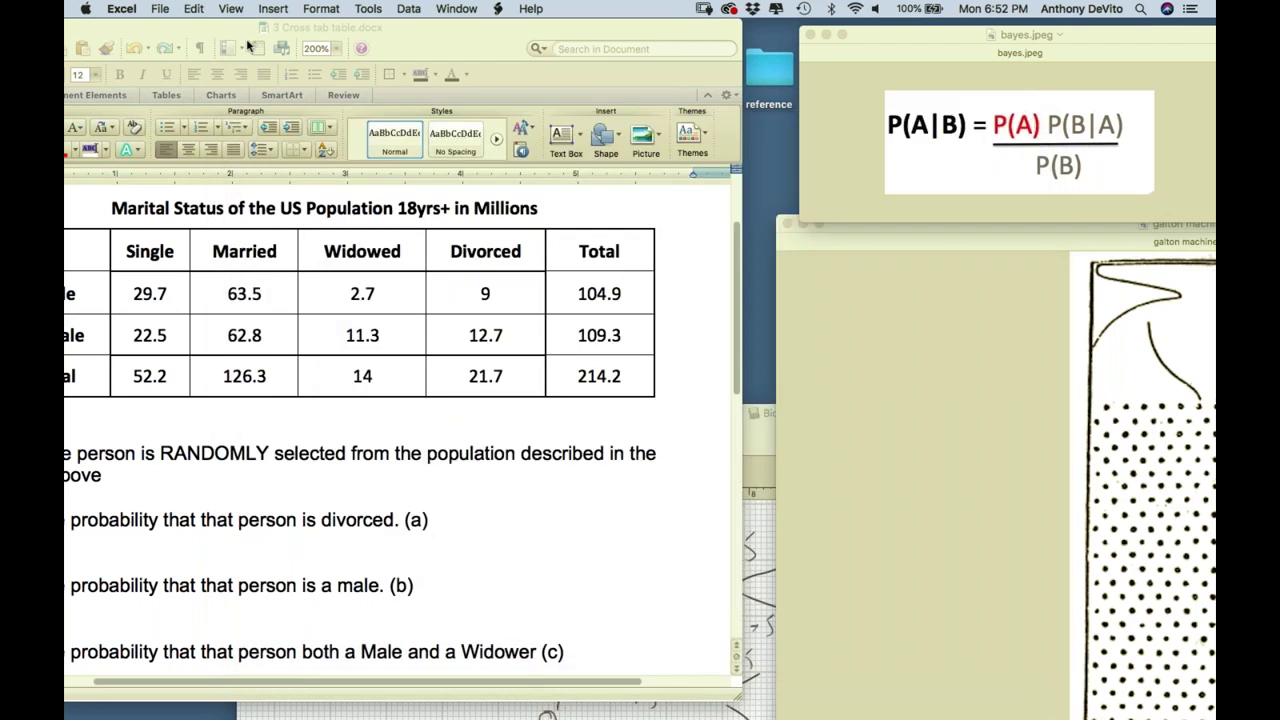
click(728, 51)
click(735, 73)
drag(618, 28, 788, 412)
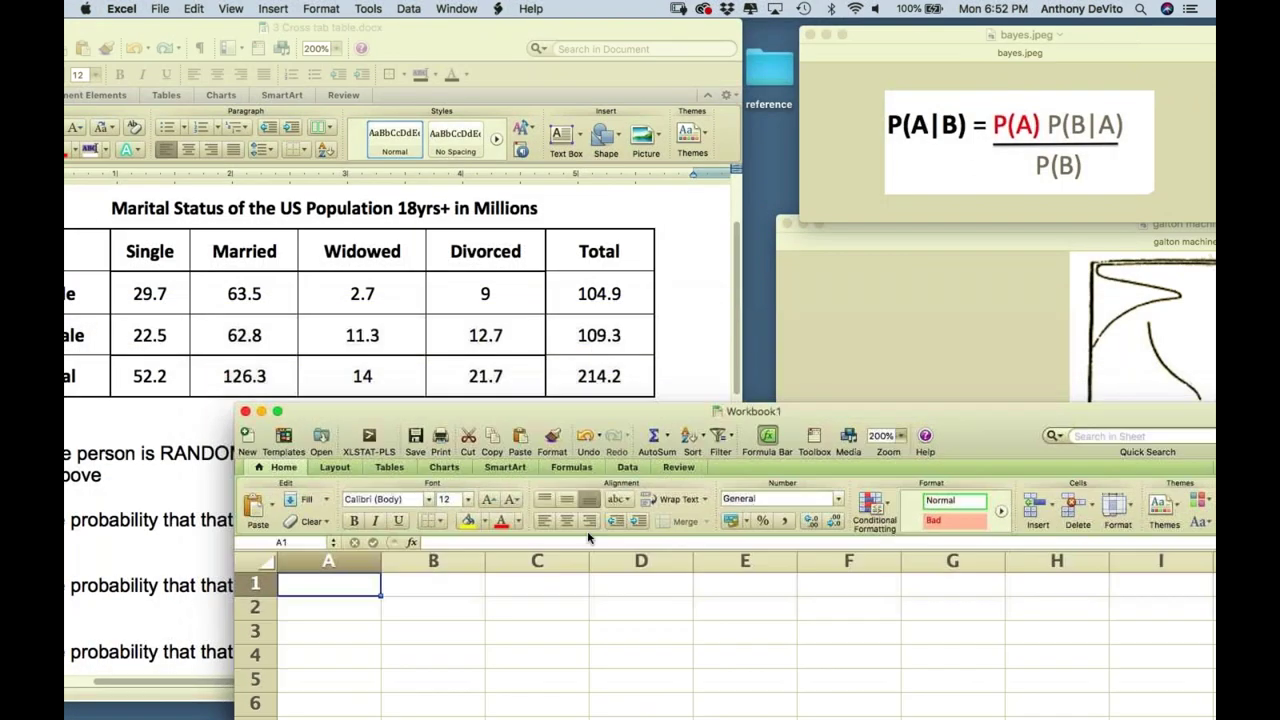
Enter the label P(A|B) in cell B2
click(420, 610)
text(PA)
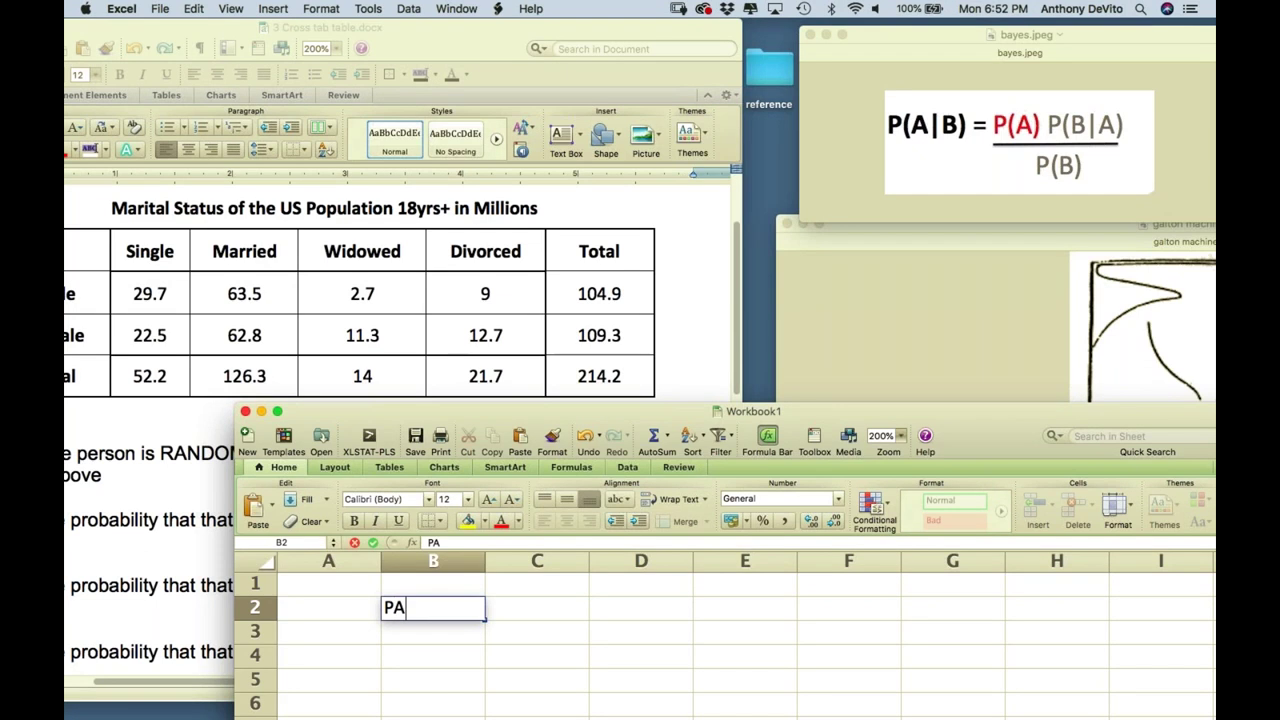
key(BackSpace)
text((])
key(BackSpace)
key(BackSpace)
key(BackSpace)
text((A|B))
click(510, 638)
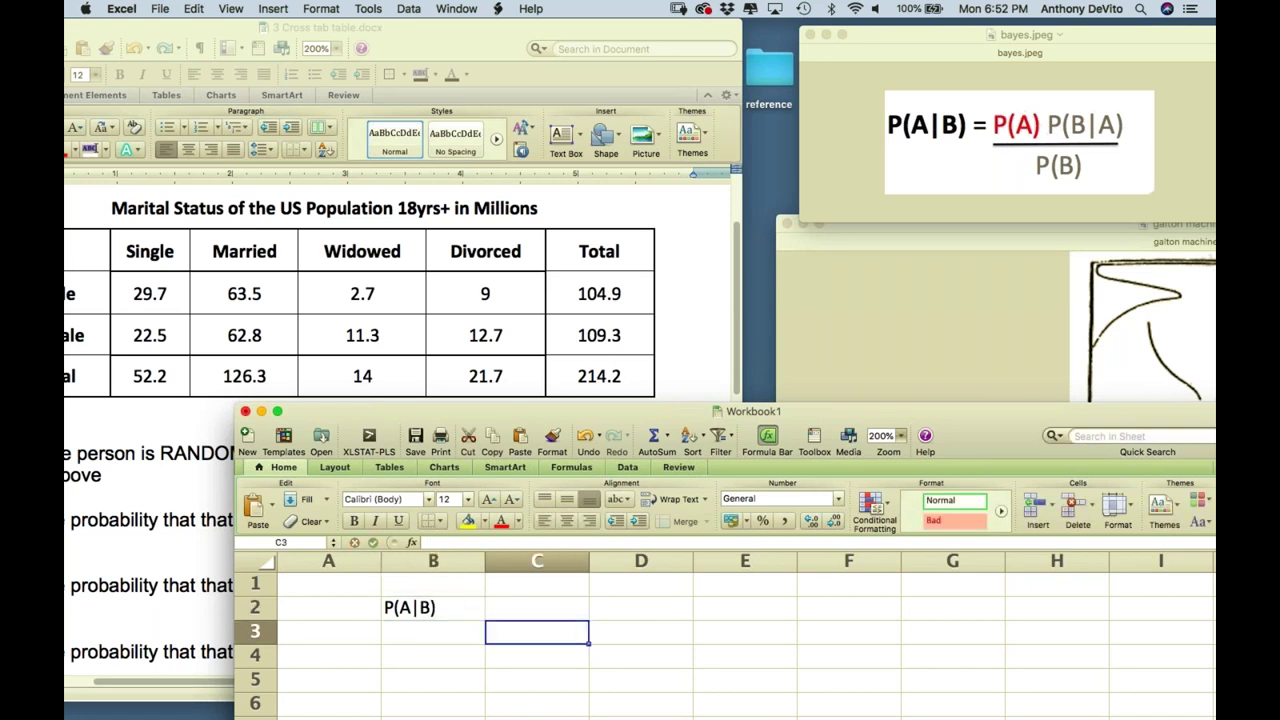
Define event B by entering B in cell C2 and Male in cell D2
click(524, 610)
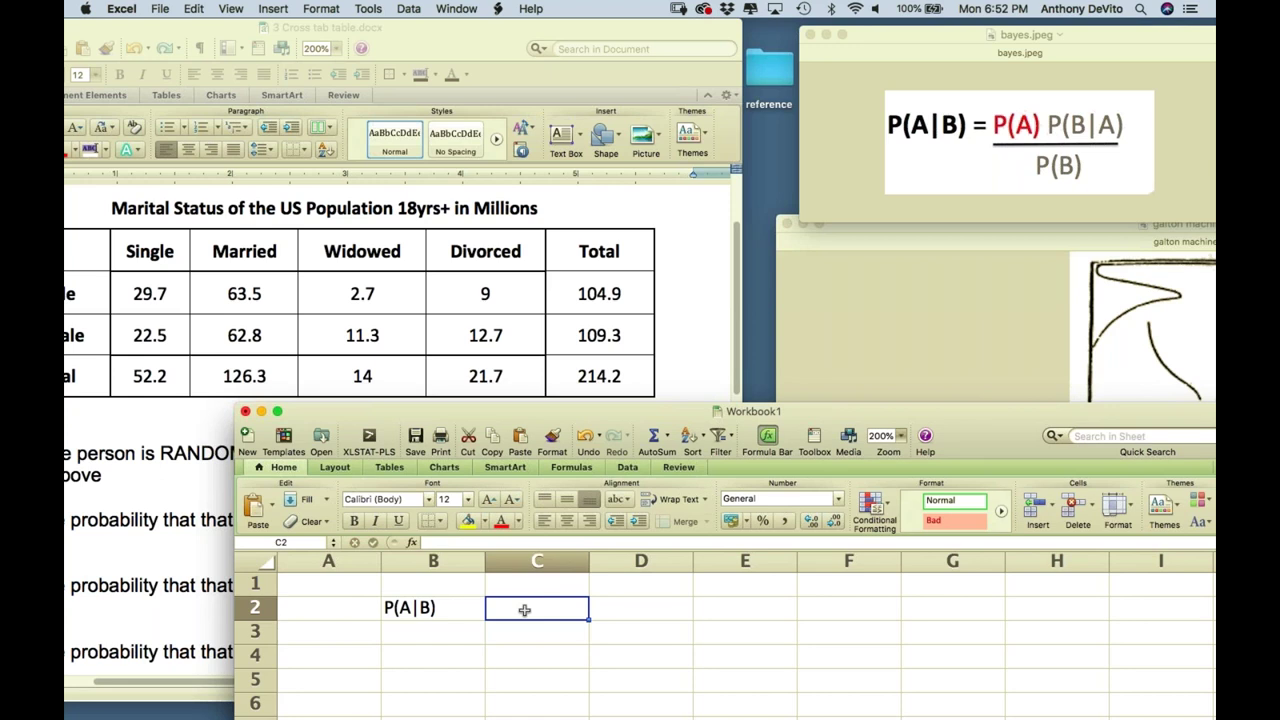
text(B)
click(663, 608)
text(Male)
click(512, 630)
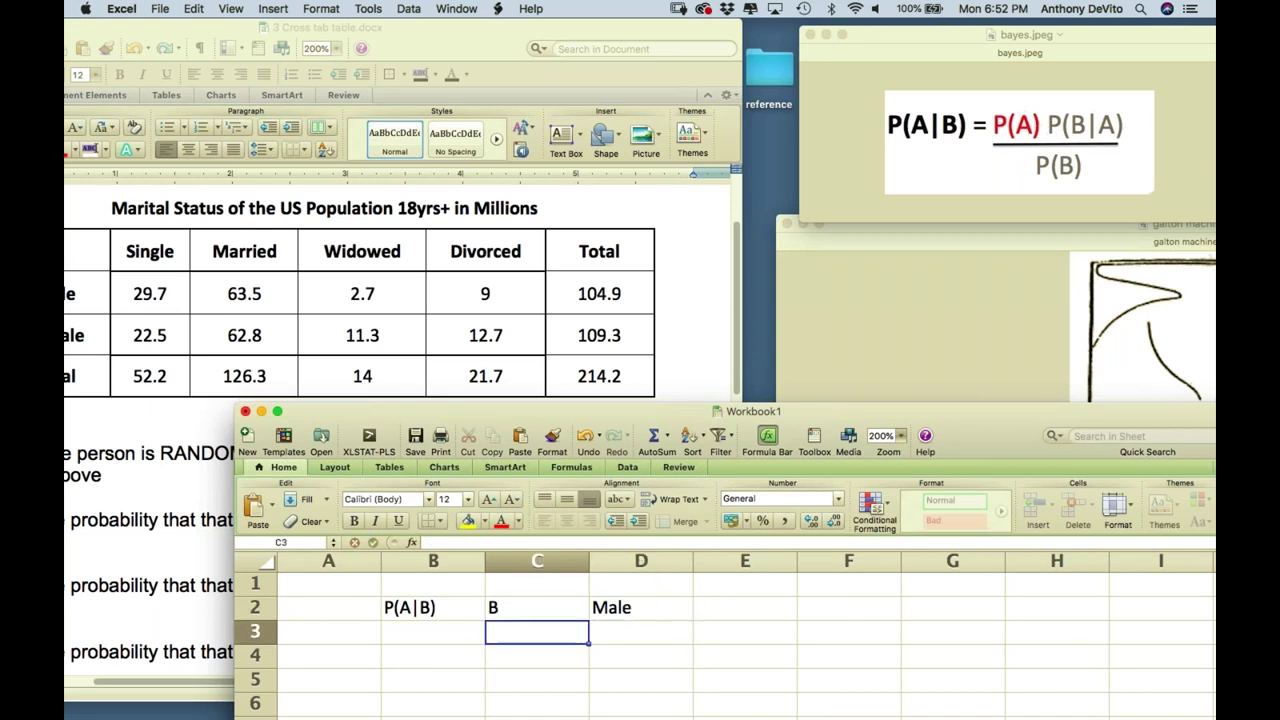
Define event A from question (d) of the Word document, entering A in cell C3 and Married in cell D3
text(A)
click(649, 630)
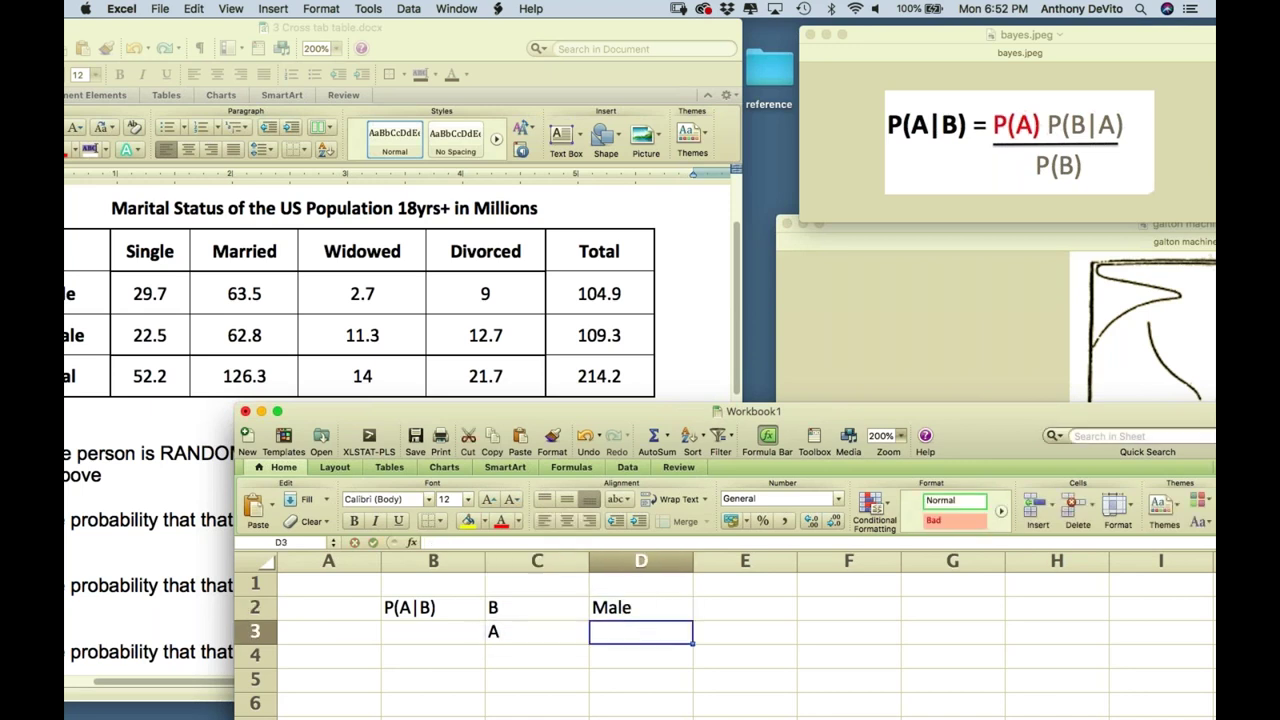
click(170, 508)
scroll(170, 508, down, 4)
scroll(400, 400, left, 2)
scroll(400, 400, up, 1)
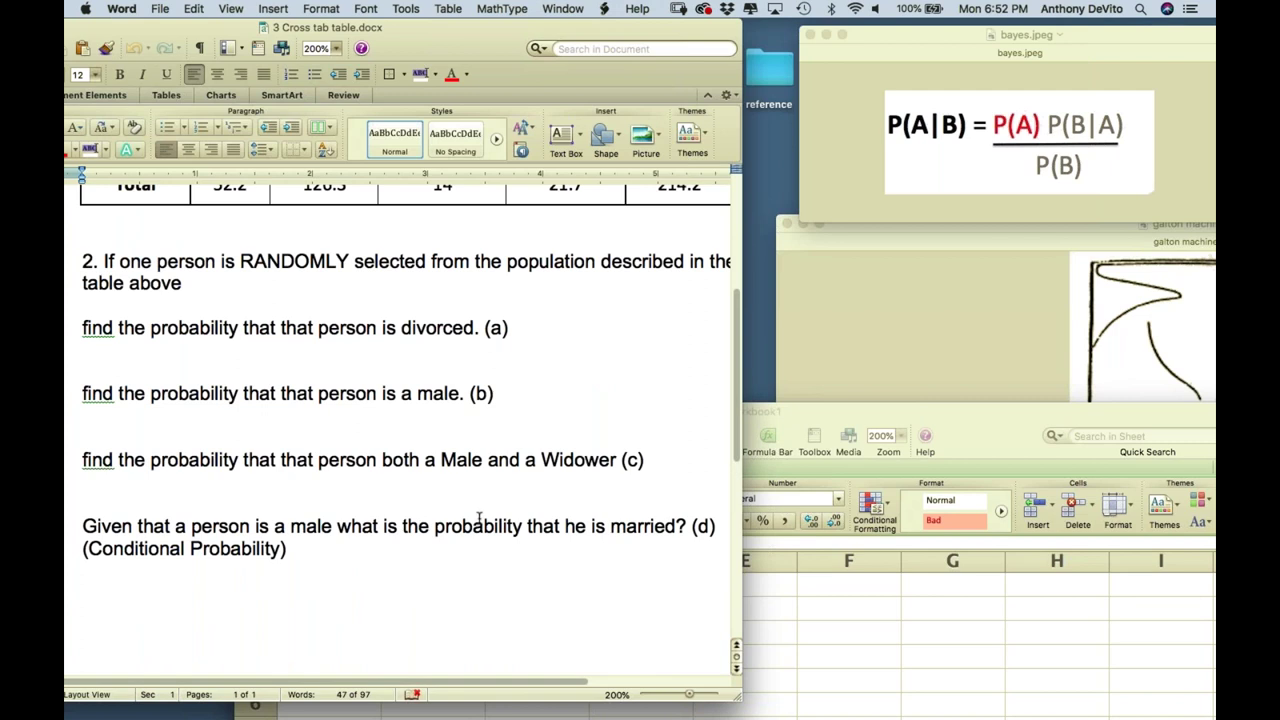
drag(478, 512, 484, 526)
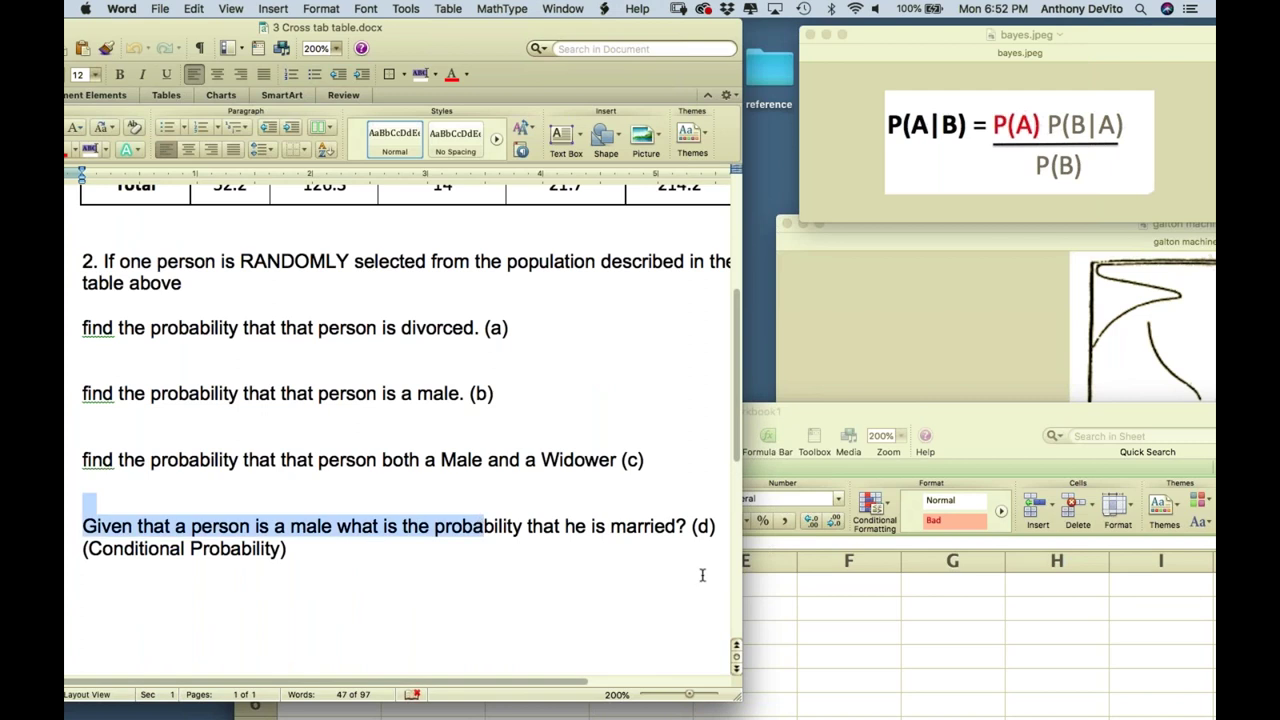
key(super+Tab)
text(Married)
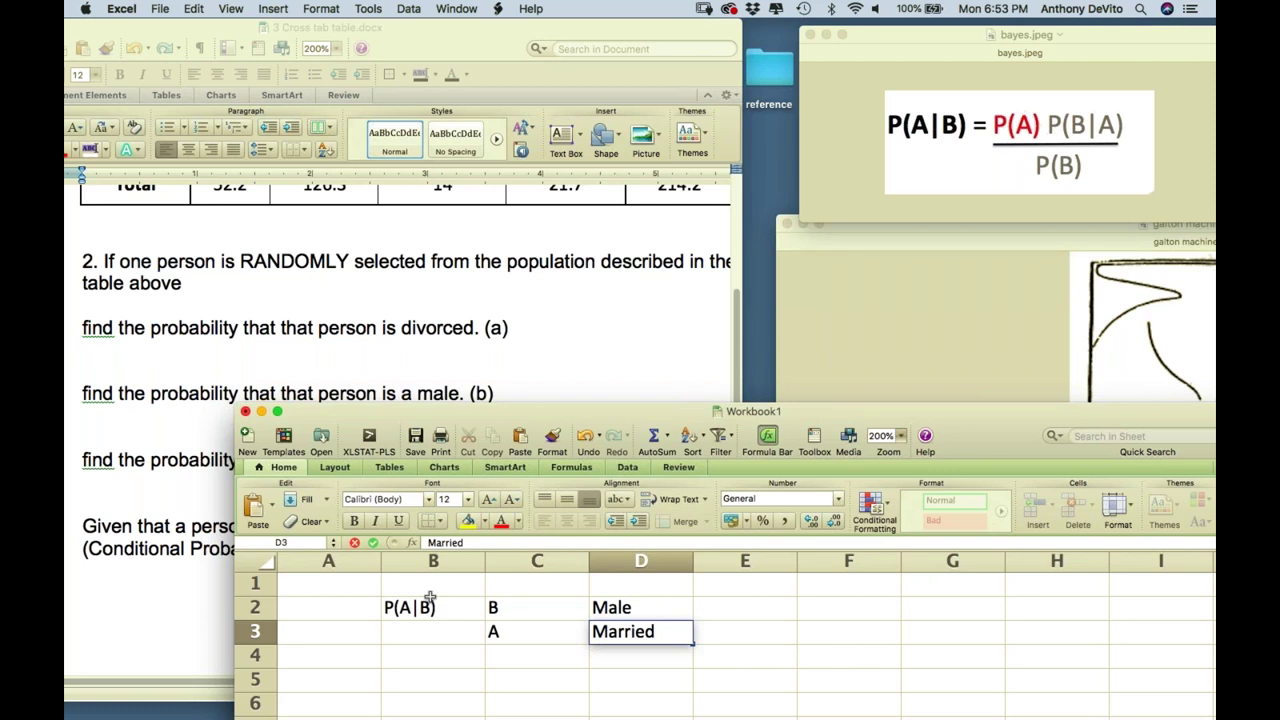
Enter the label P(married) in cell B5
scroll(473, 621, down, 2)
scroll(473, 621, up, 2)
click(419, 679)
text(P(married)
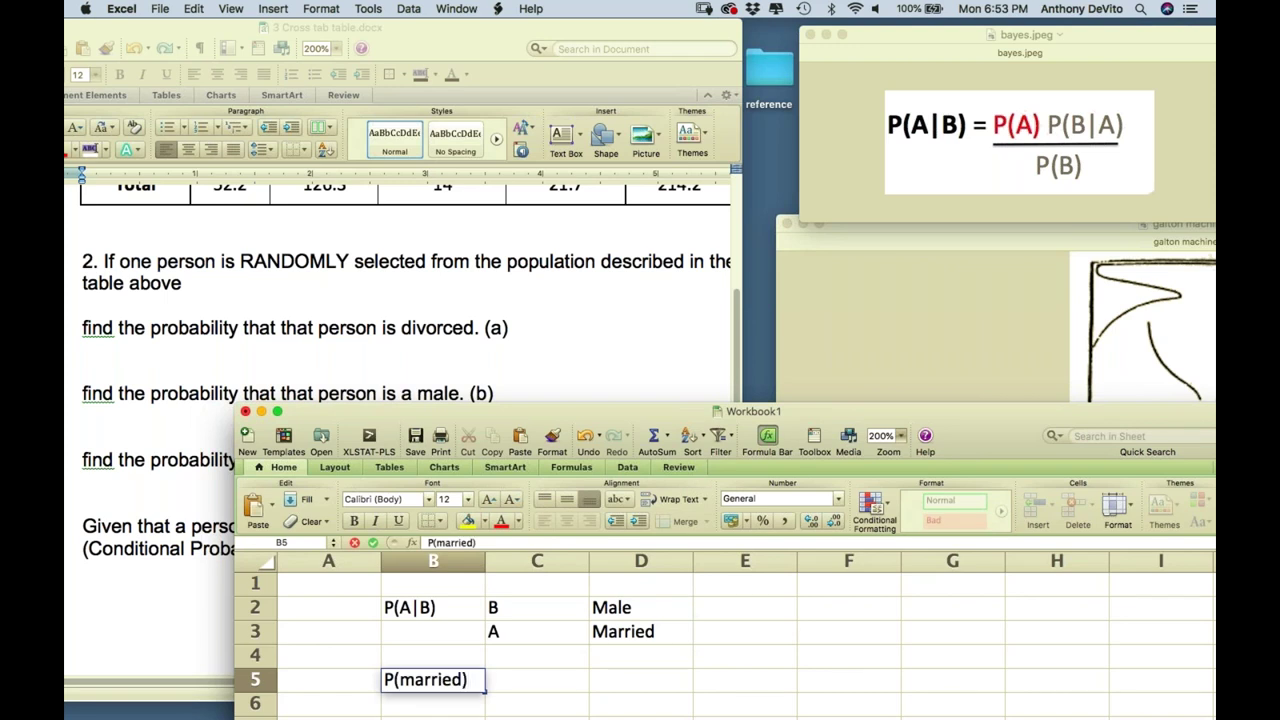
click(560, 683)
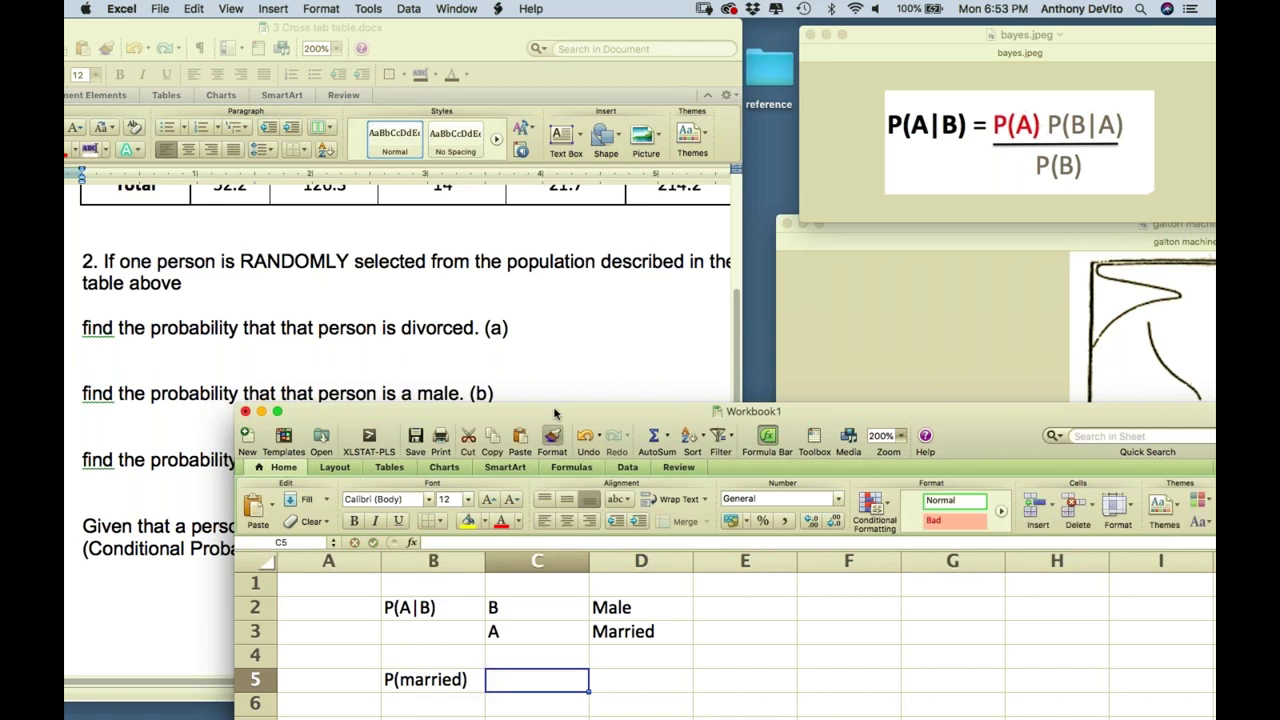
Consult the married and overall totals in the Word table and calculate =126/214 in cell C5 of the workbook
click(571, 360)
scroll(571, 360, up, 5)
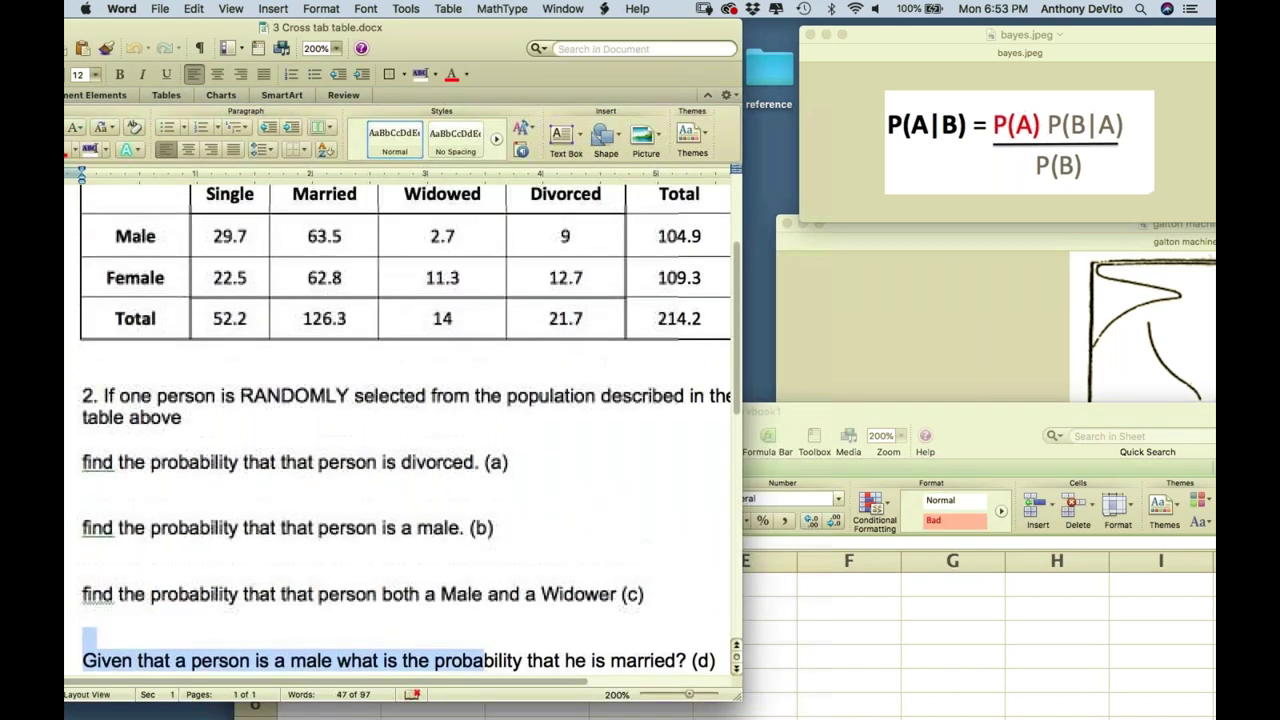
scroll(497, 320, up, 1)
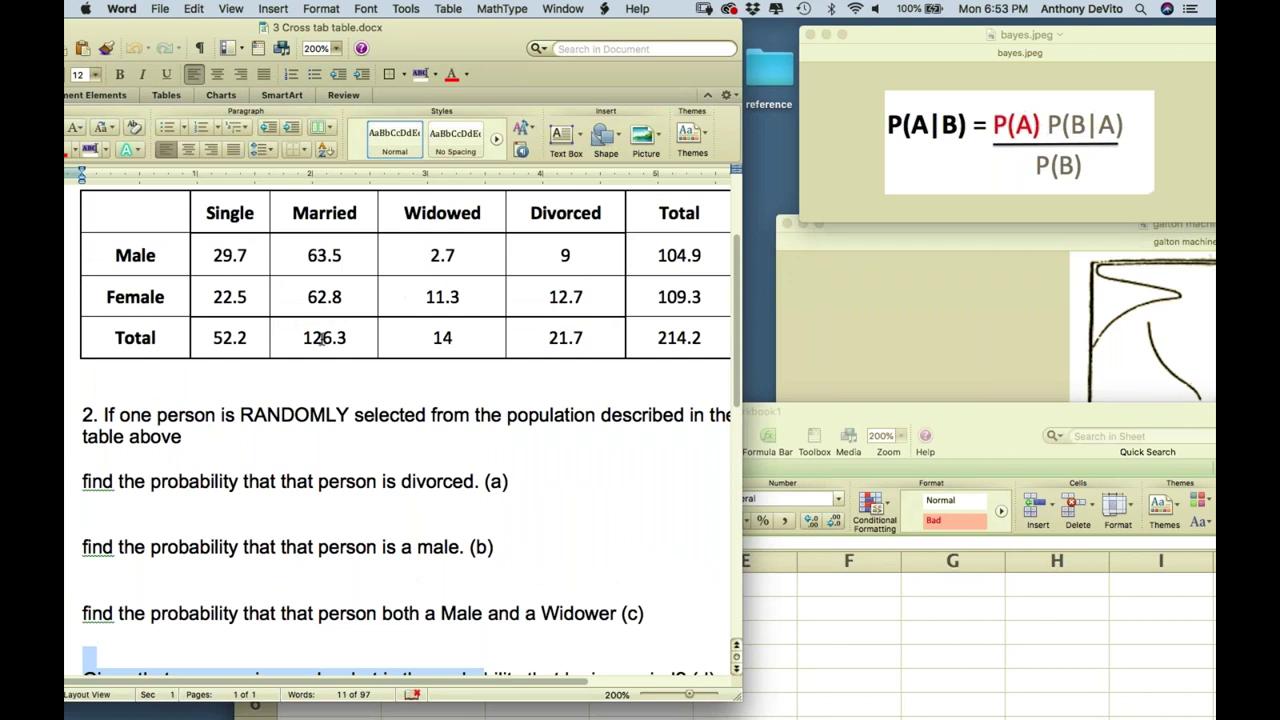
click(842, 595)
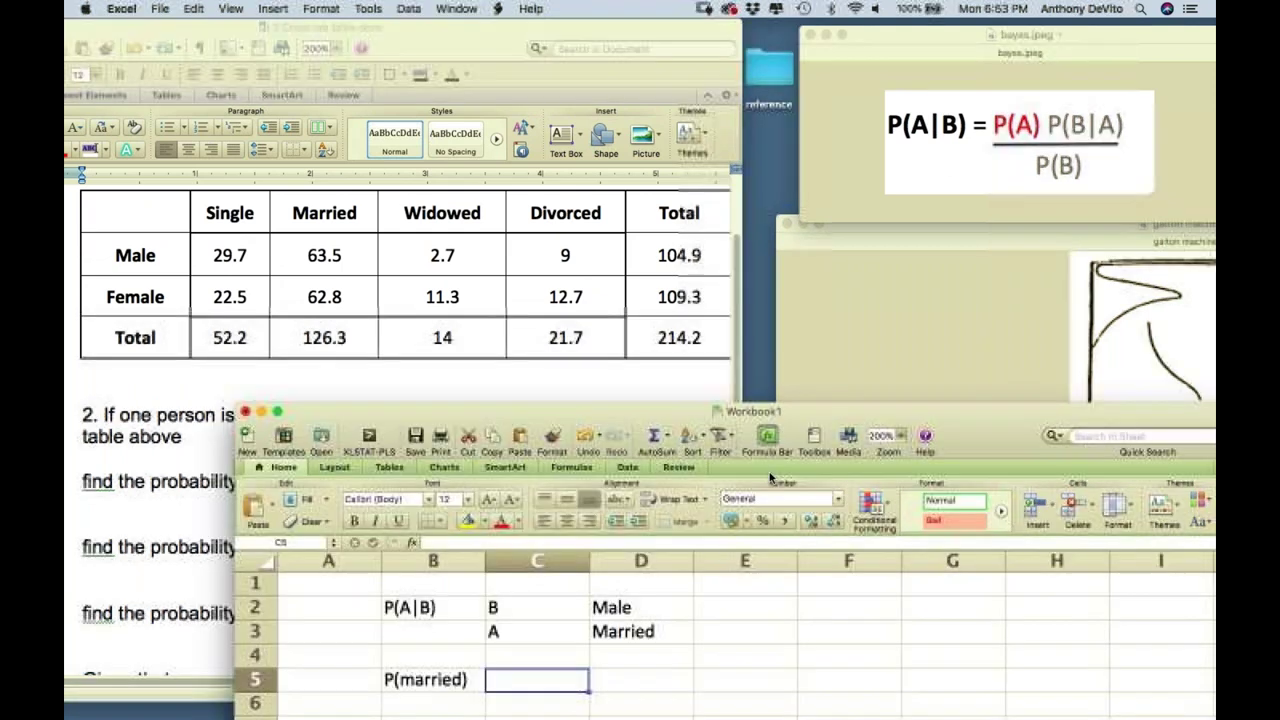
drag(704, 416, 706, 338)
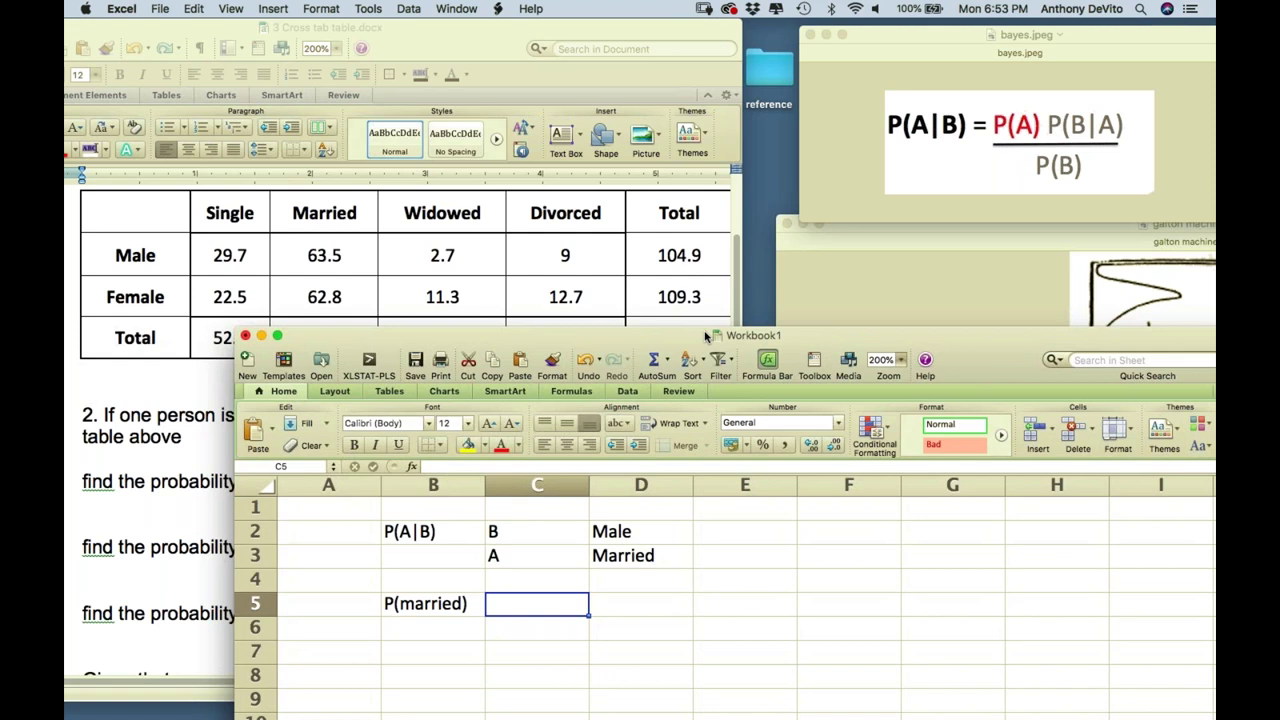
text(=12)
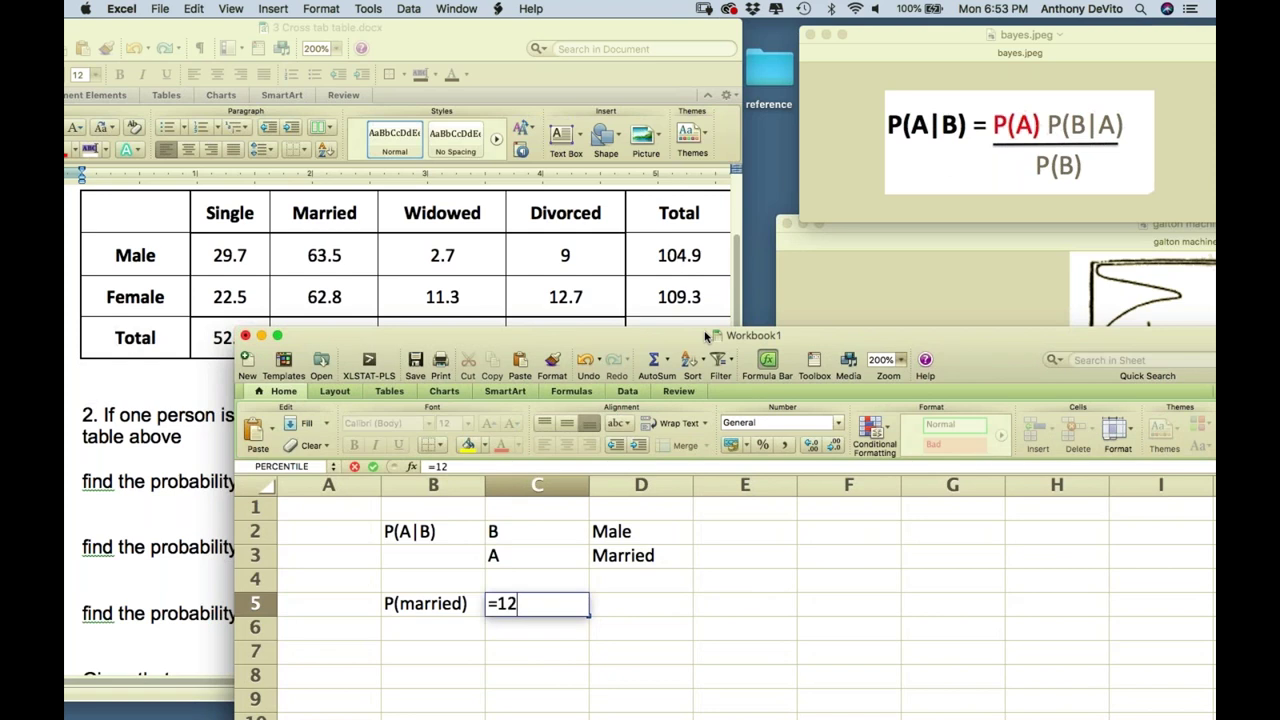
text(6/214)
key(Return)
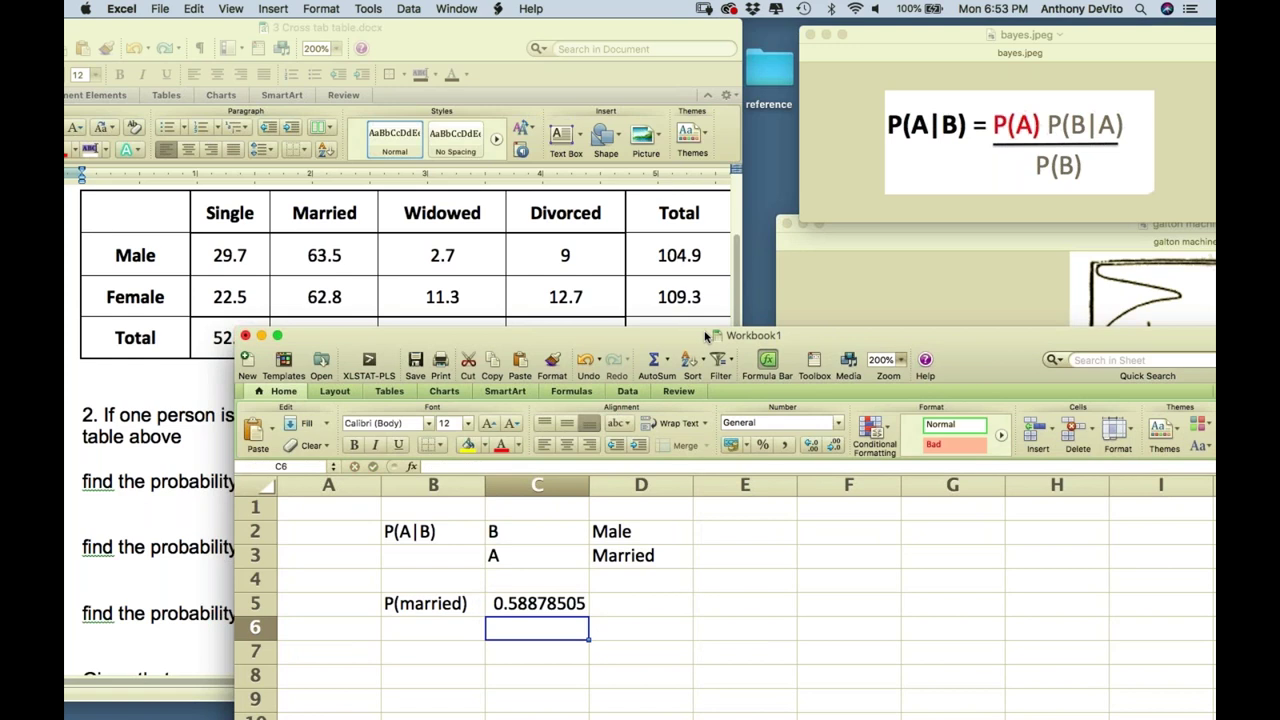
Enter the label P(male) in cell B7
click(422, 622)
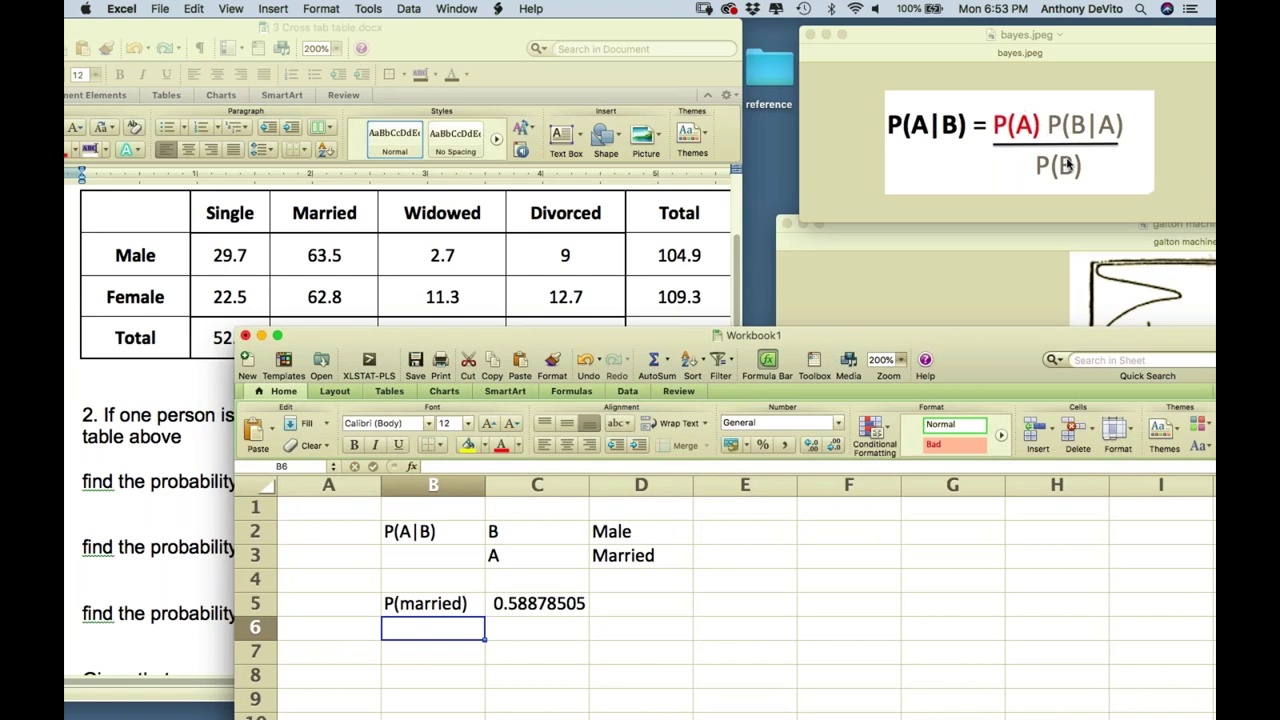
click(463, 654)
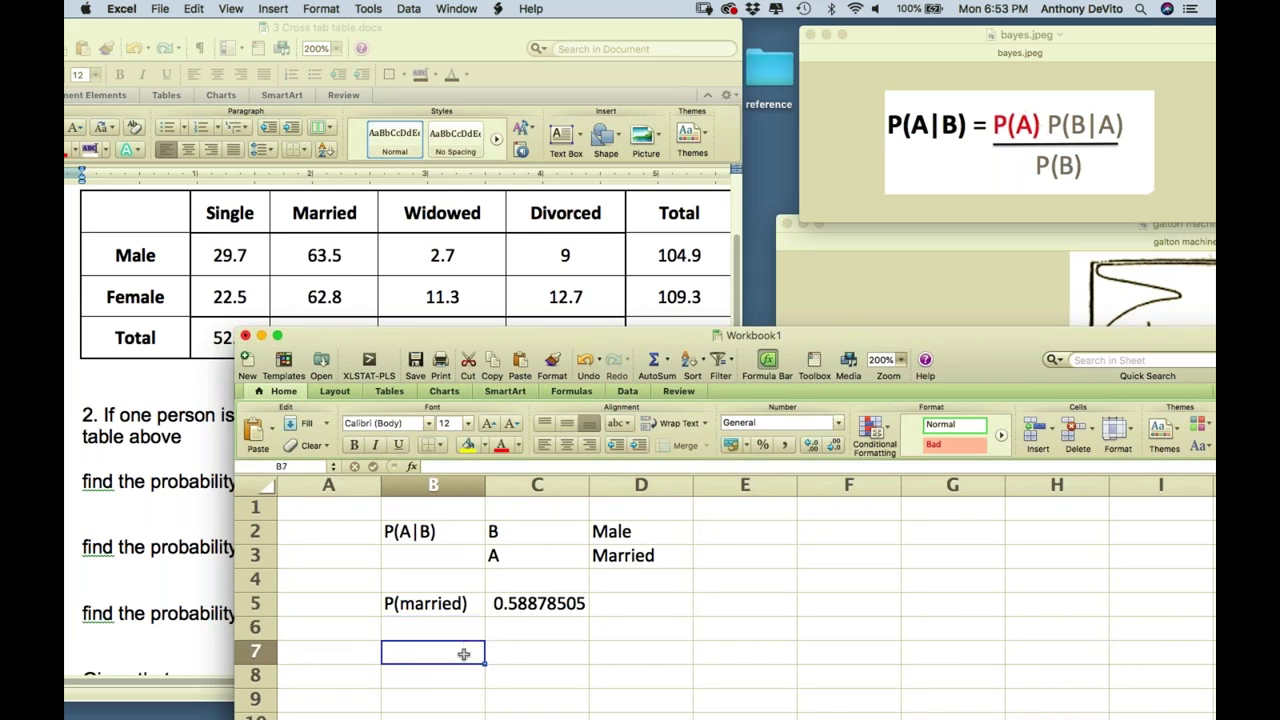
text(P)
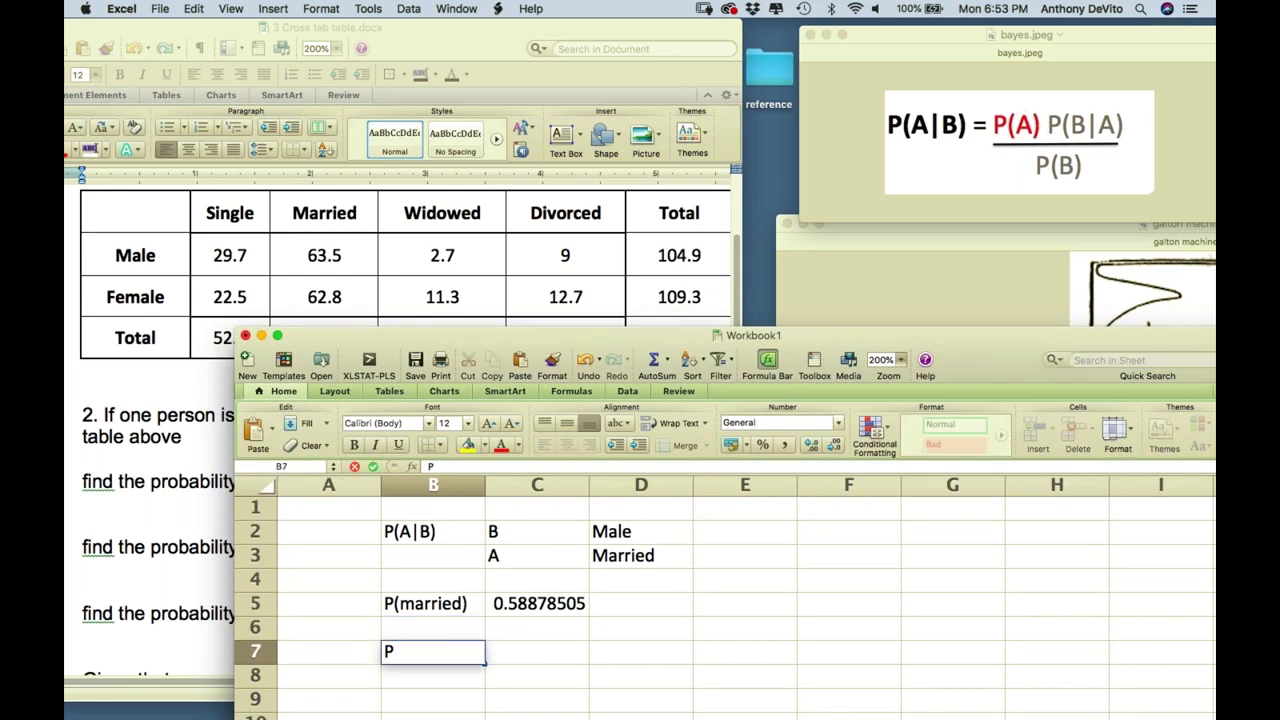
text((male))
key(Tab)
Check the male total in the Word table and calculate =105/214 in cell C7 of the workbook
text(=)
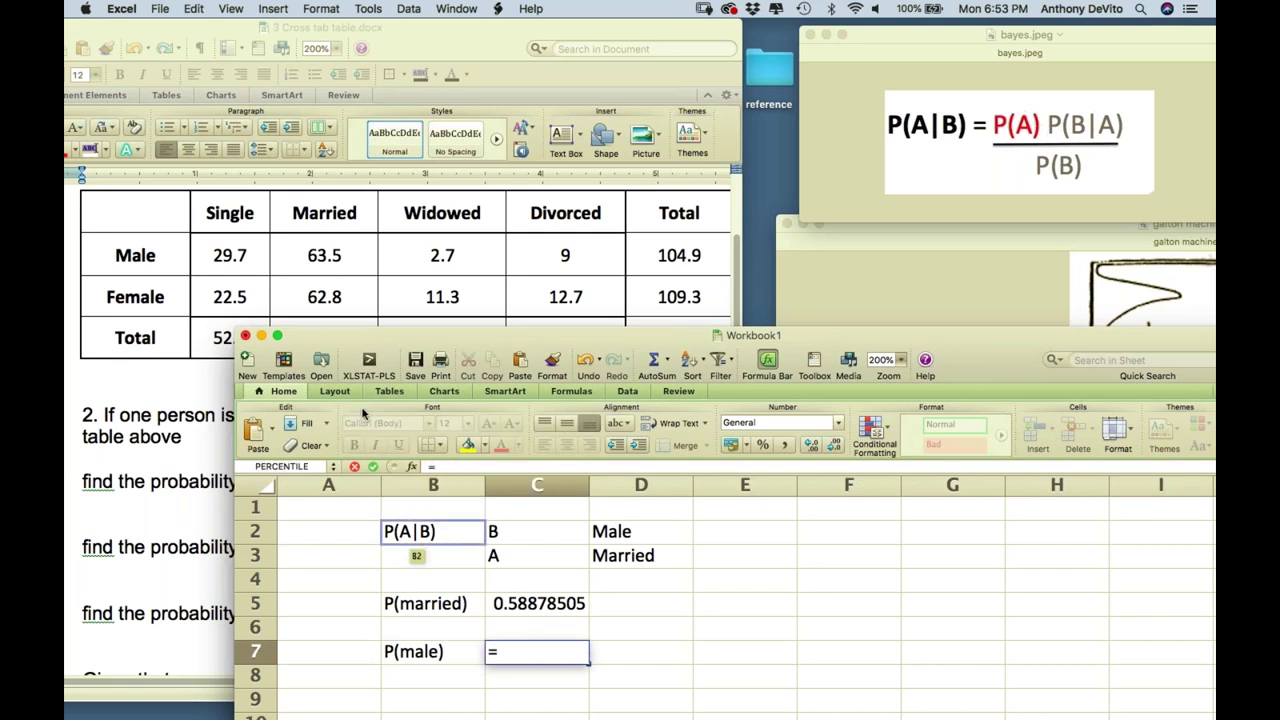
click(368, 250)
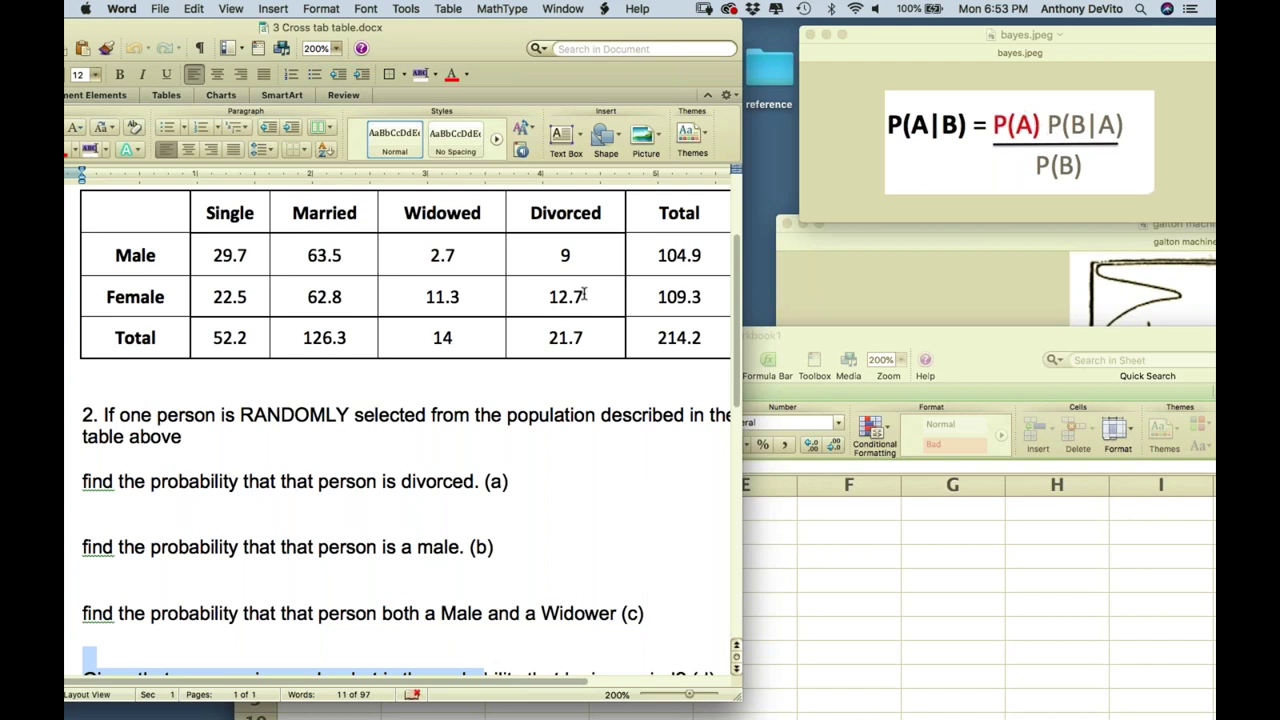
key(super+Tab)
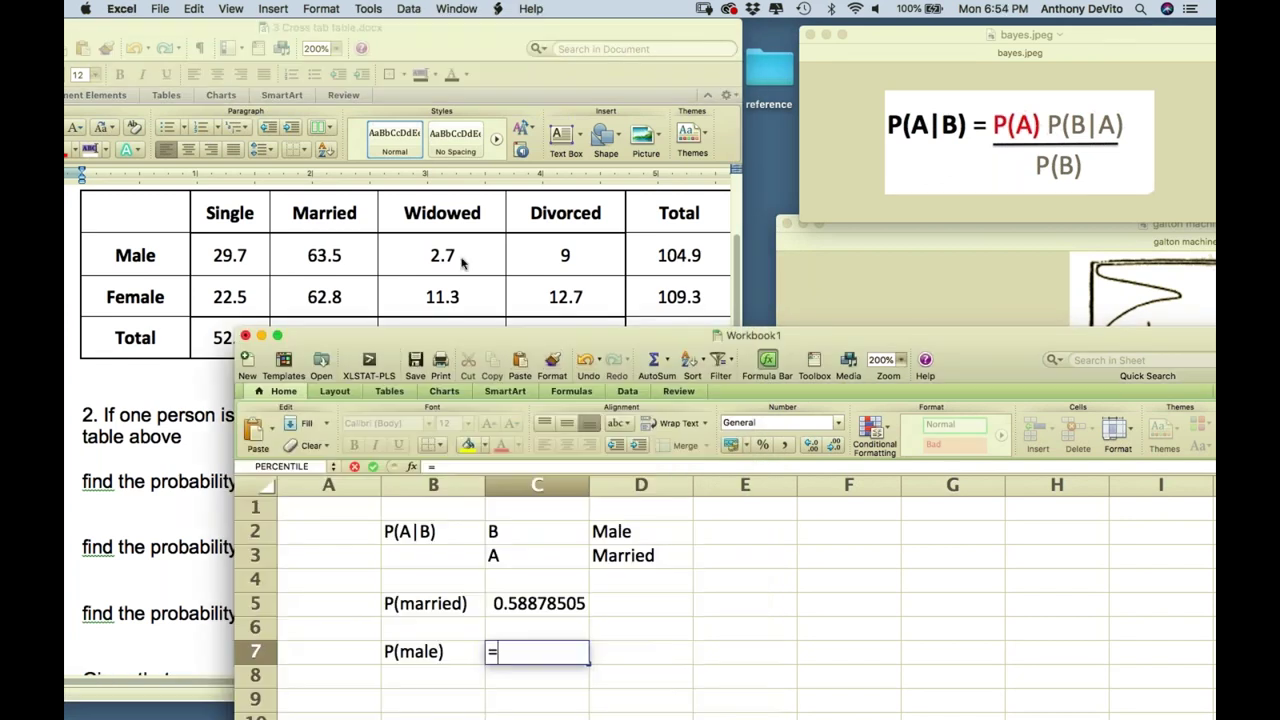
click(667, 267)
click(829, 571)
text(105/214)
key(Return)
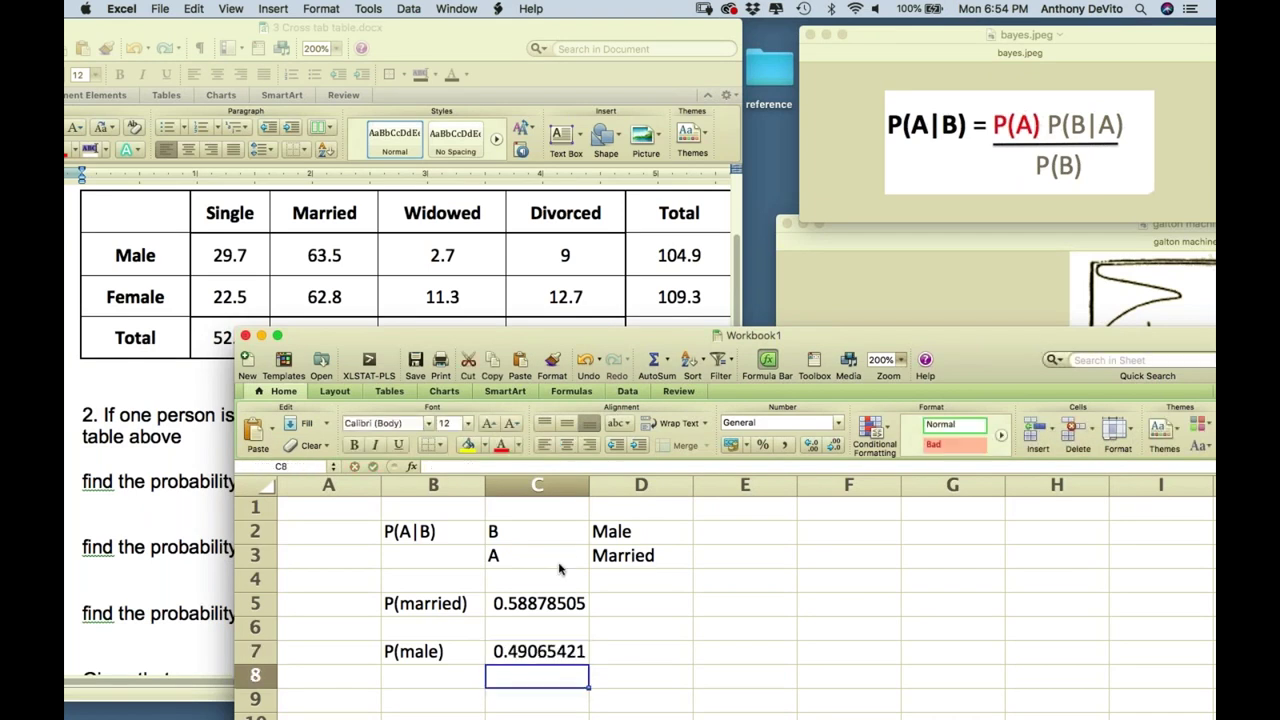
Enter the label Pmale|mar) in cell B6, between the P(married) and P(male) rows
click(429, 622)
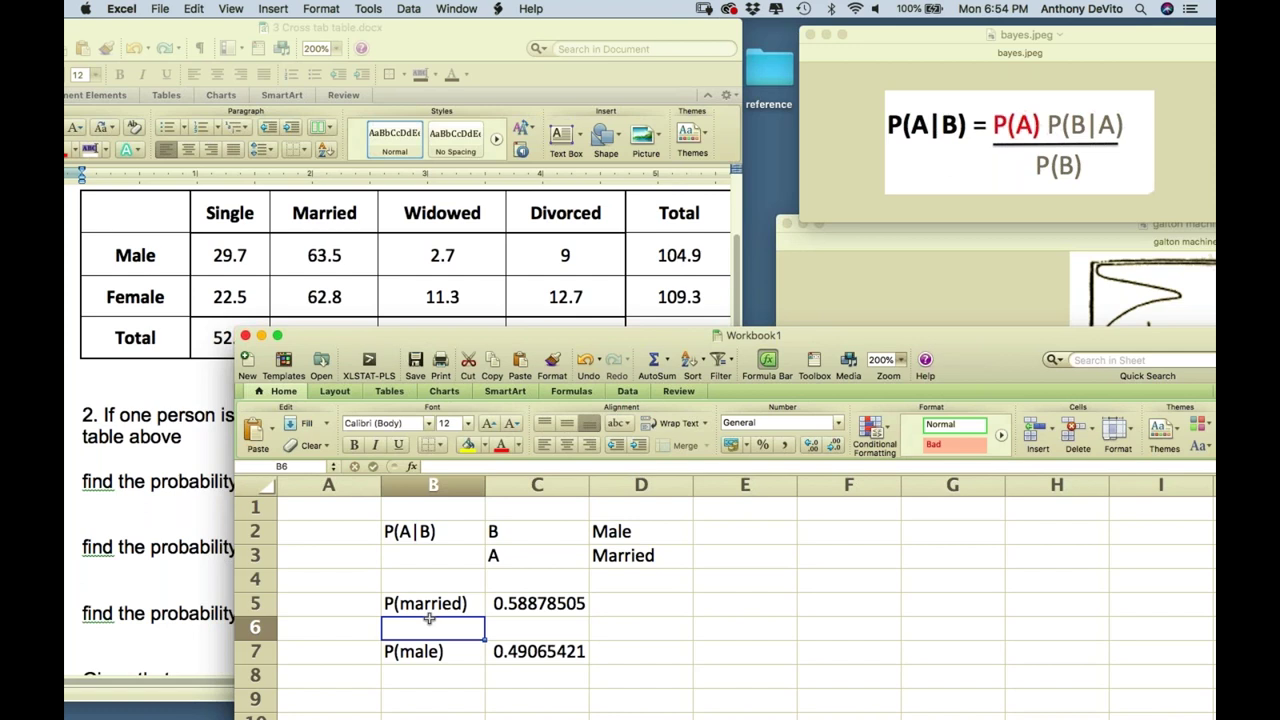
text(P)
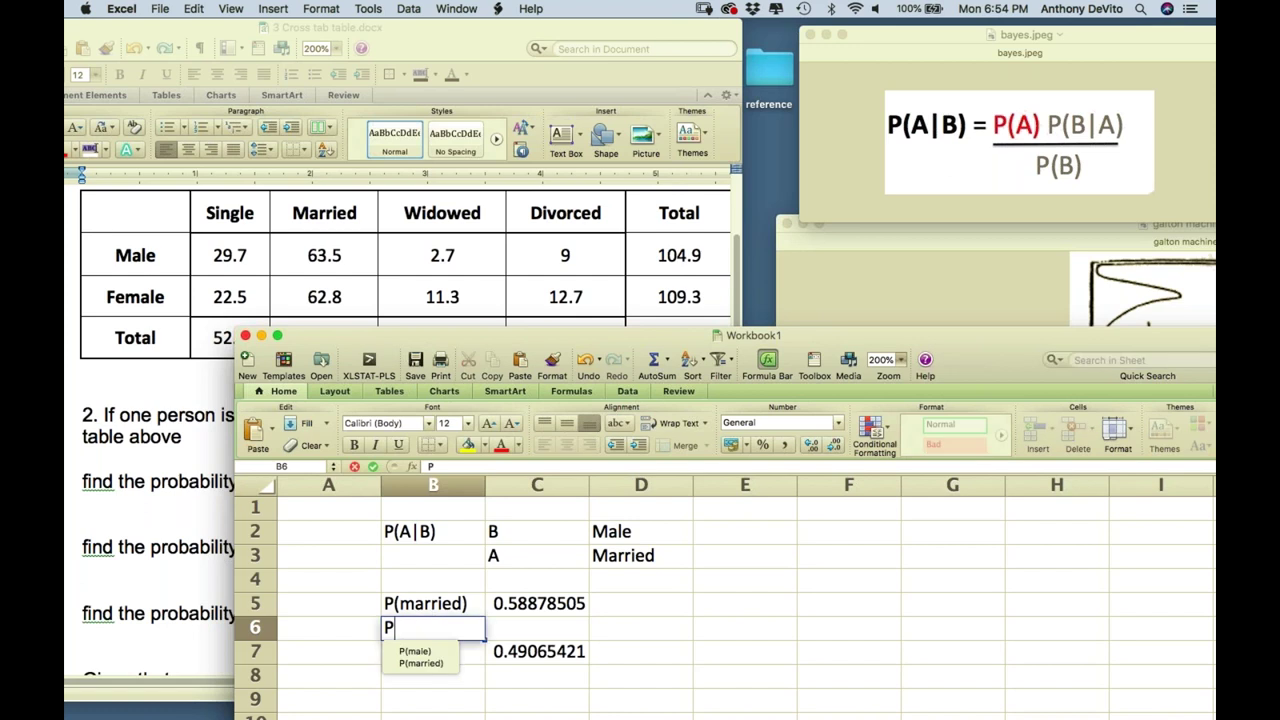
text(Male)
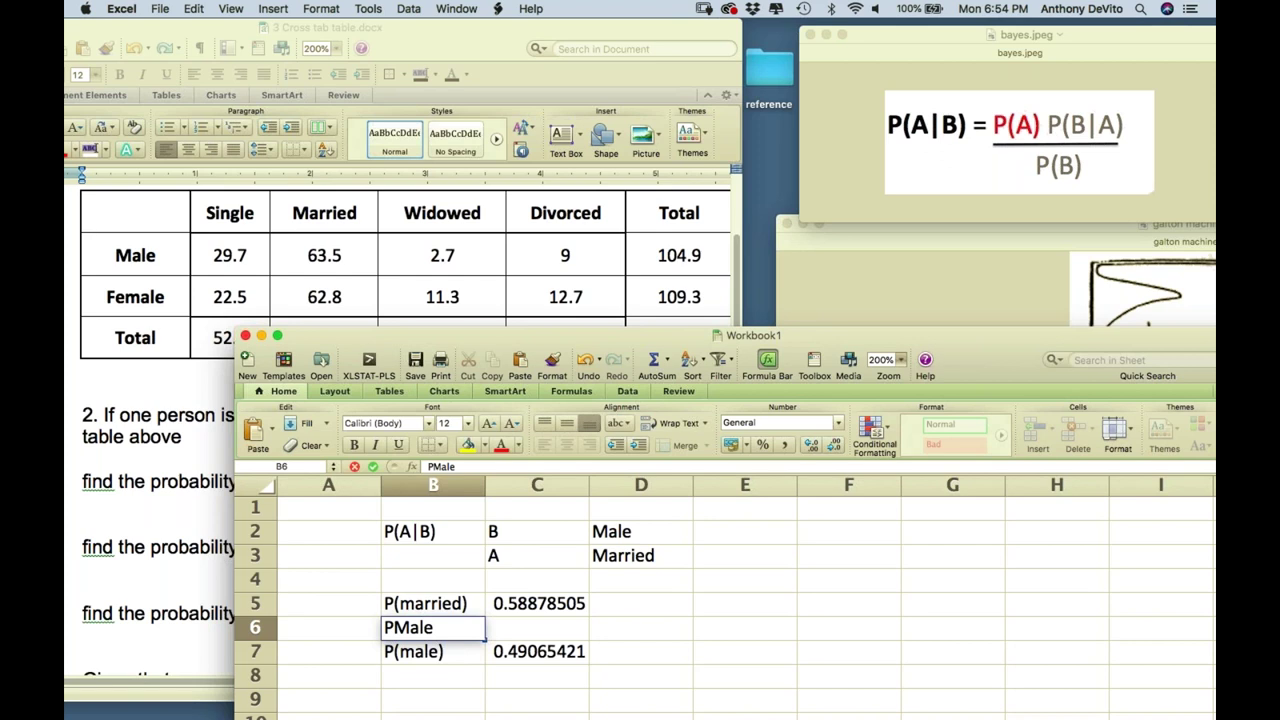
text(|mar)
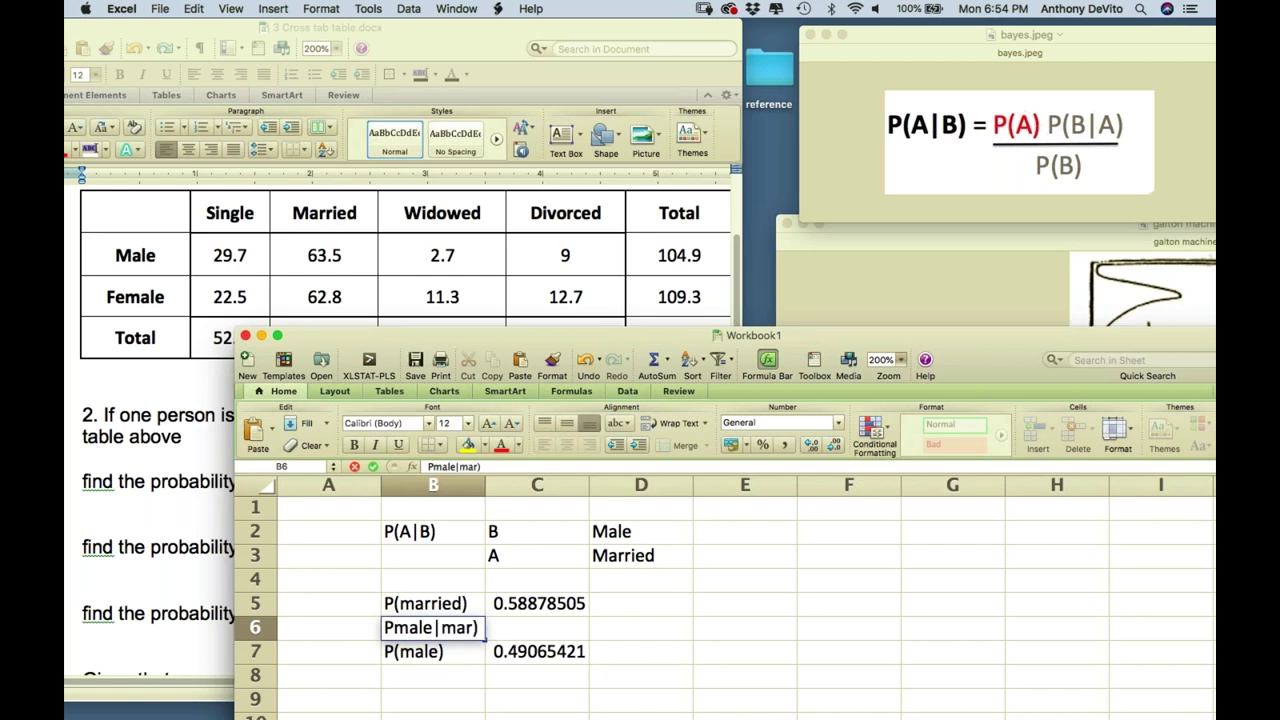
key(Tab)
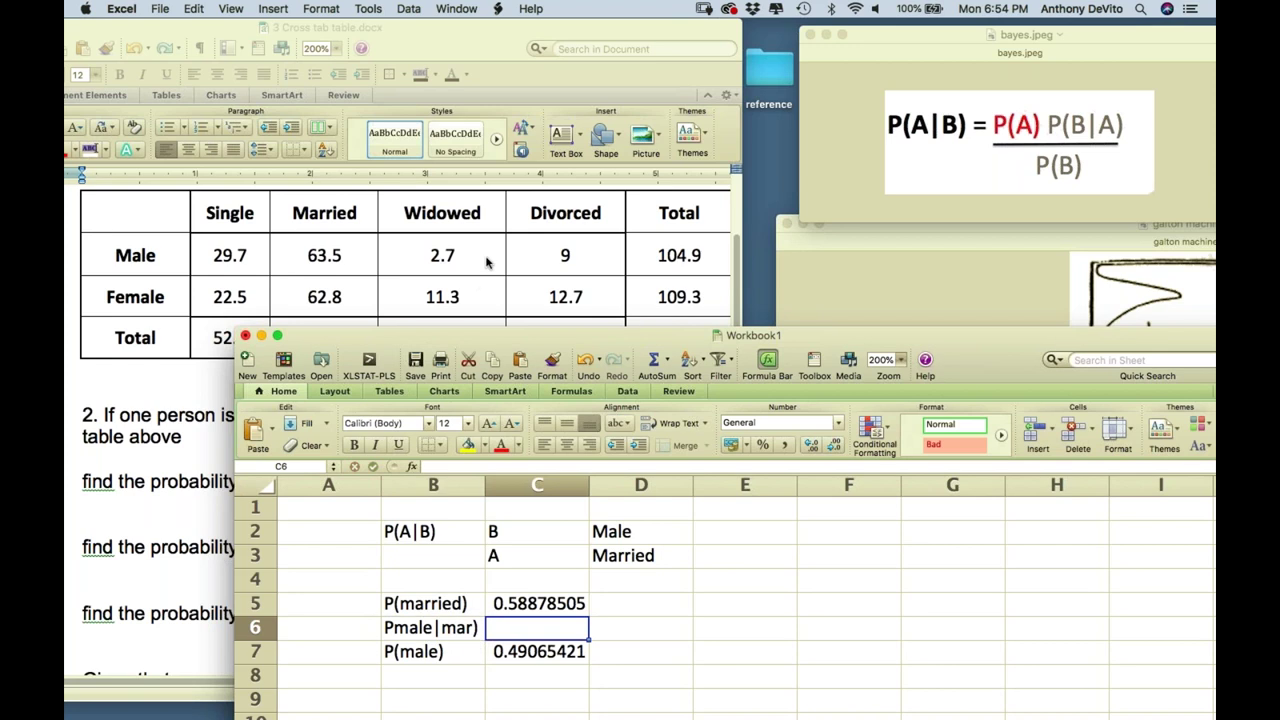
Consult the Married column in the Word table and calculate =63.5/126 for Pmale|mar) in cell C6 of the workbook
click(487, 263)
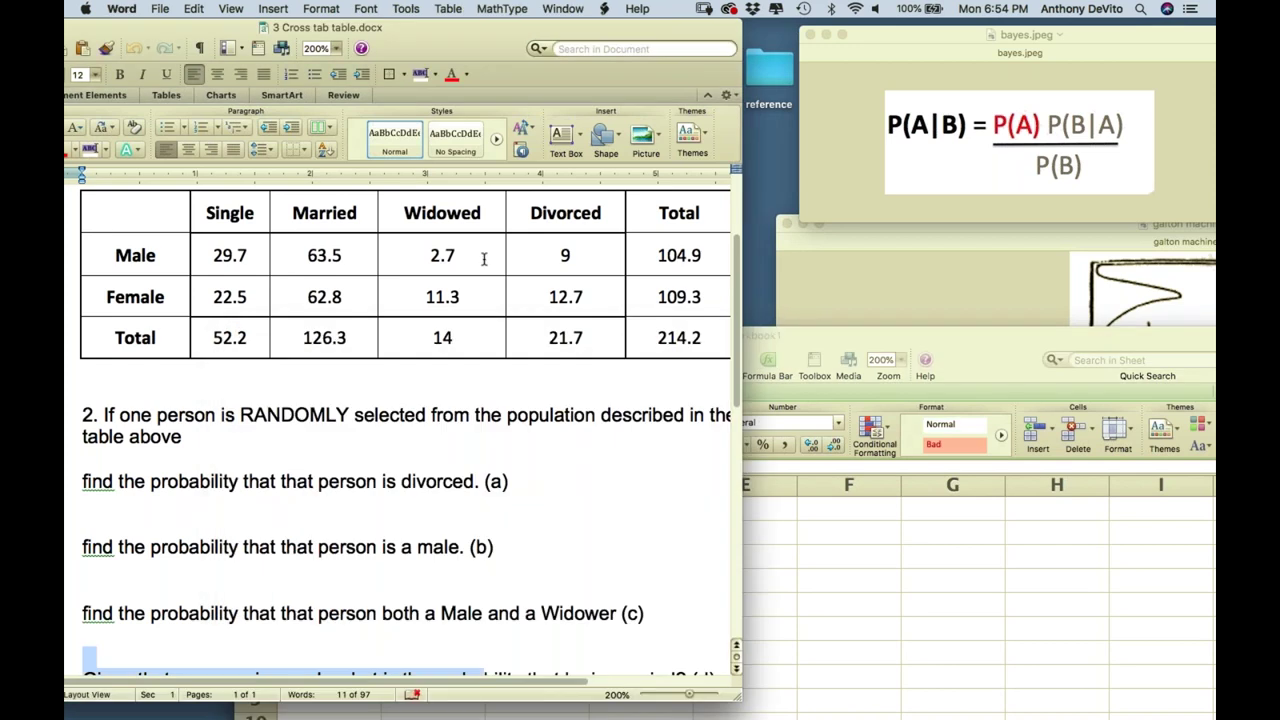
drag(332, 204, 343, 336)
key(Right)
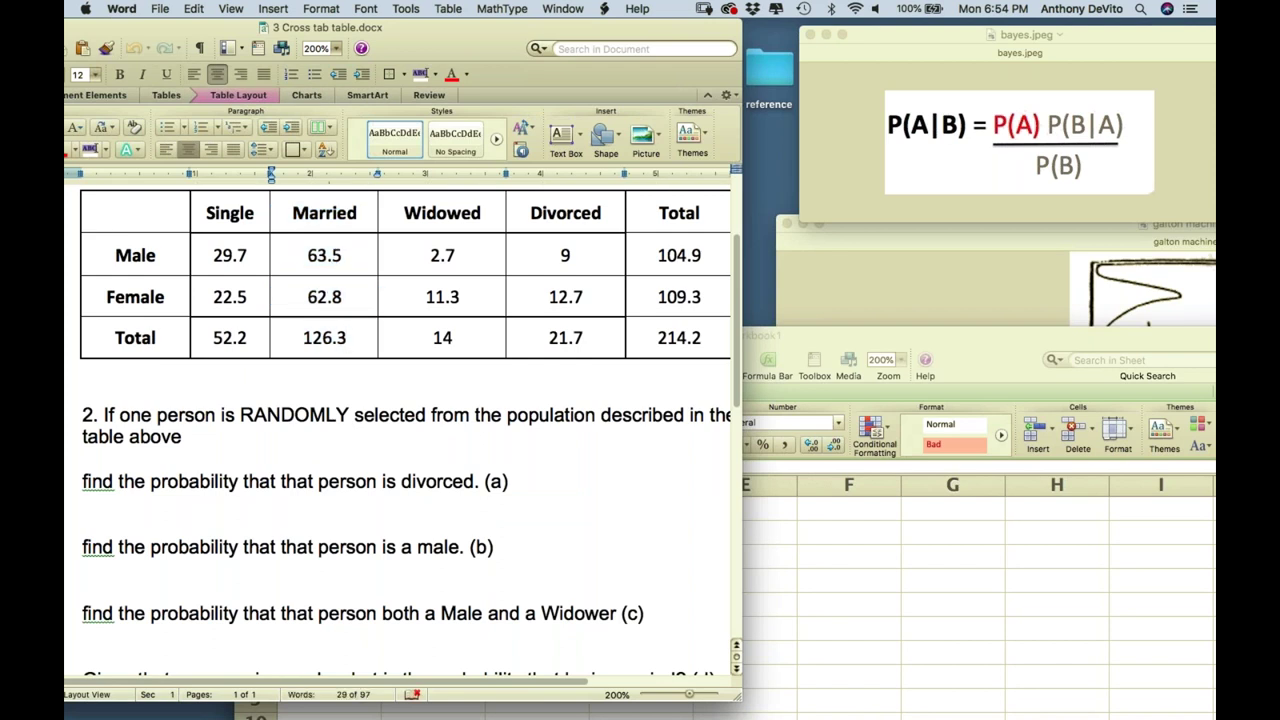
click(845, 650)
text(=)
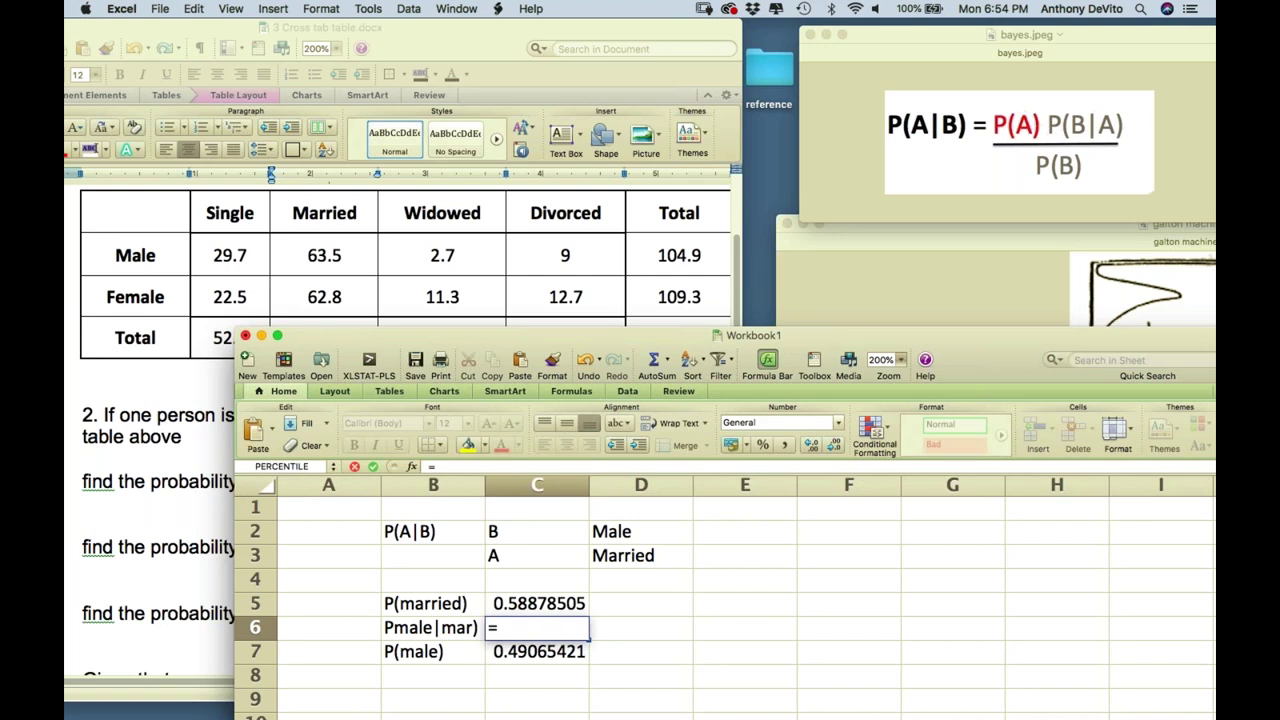
text(63.5/126)
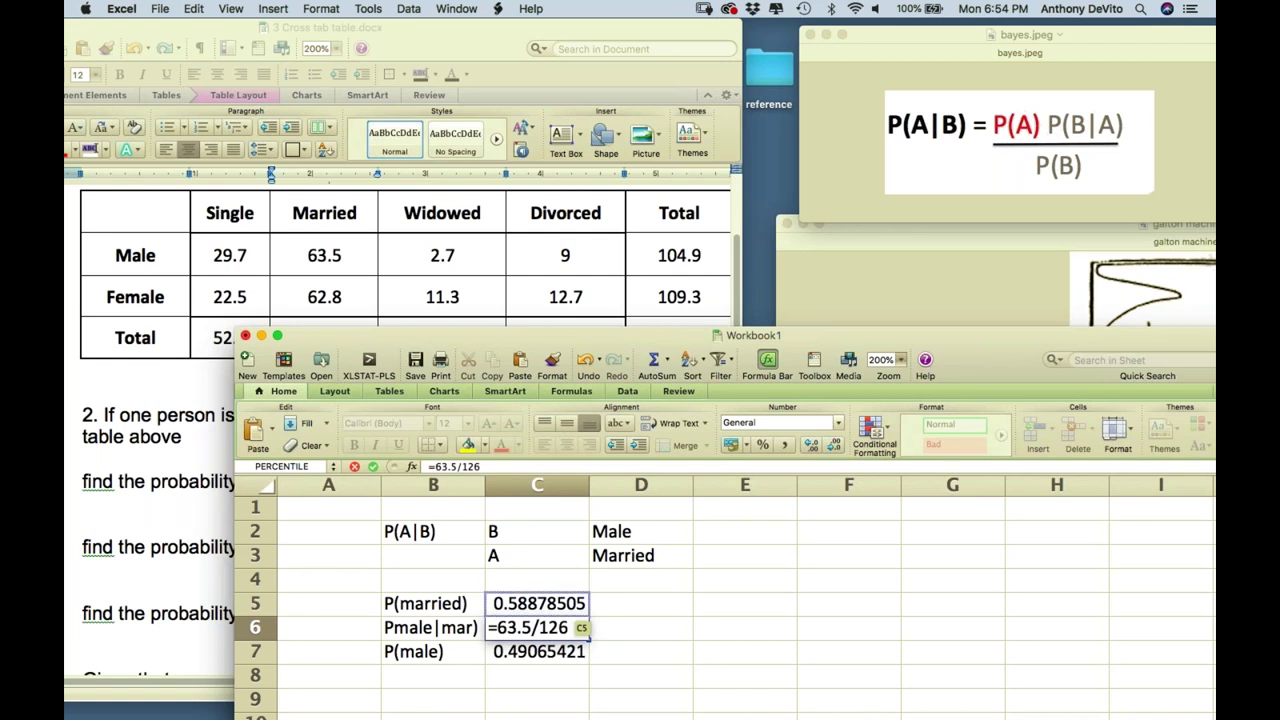
key(Return)
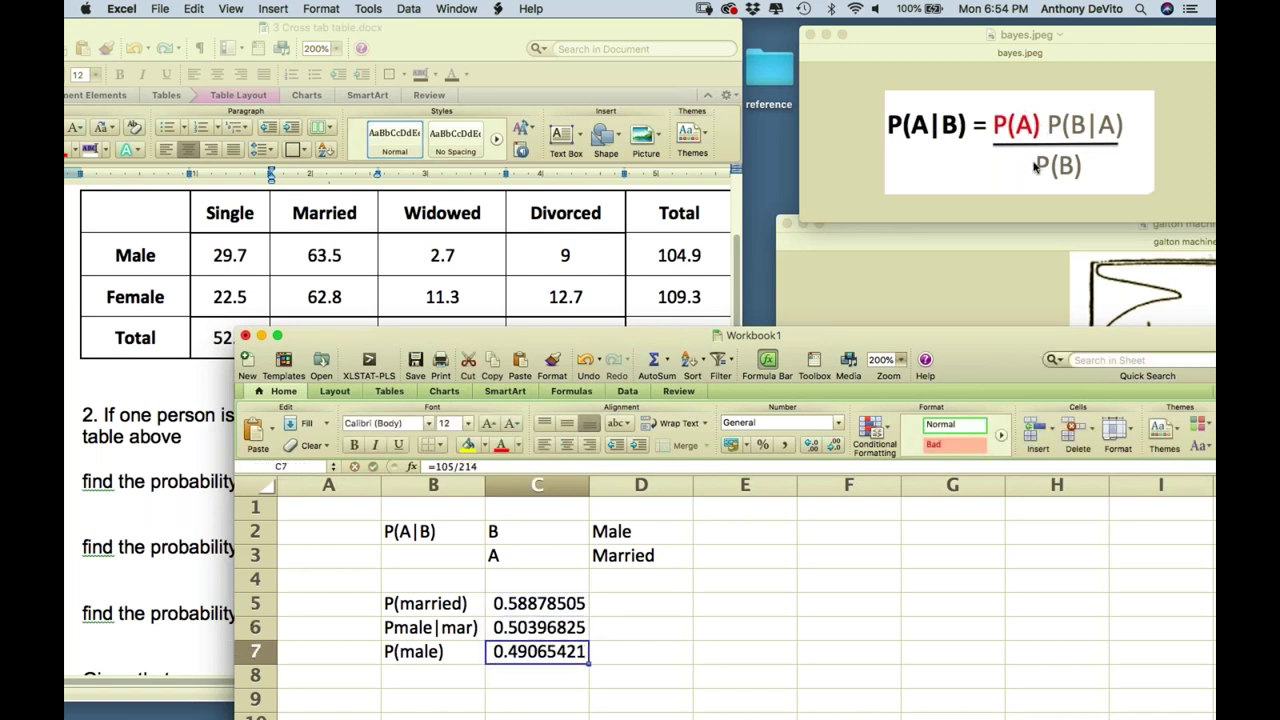
Calculate the Bayes' rule result in cell E5 with the formula =C5*C6/C7
click(714, 609)
text(=)
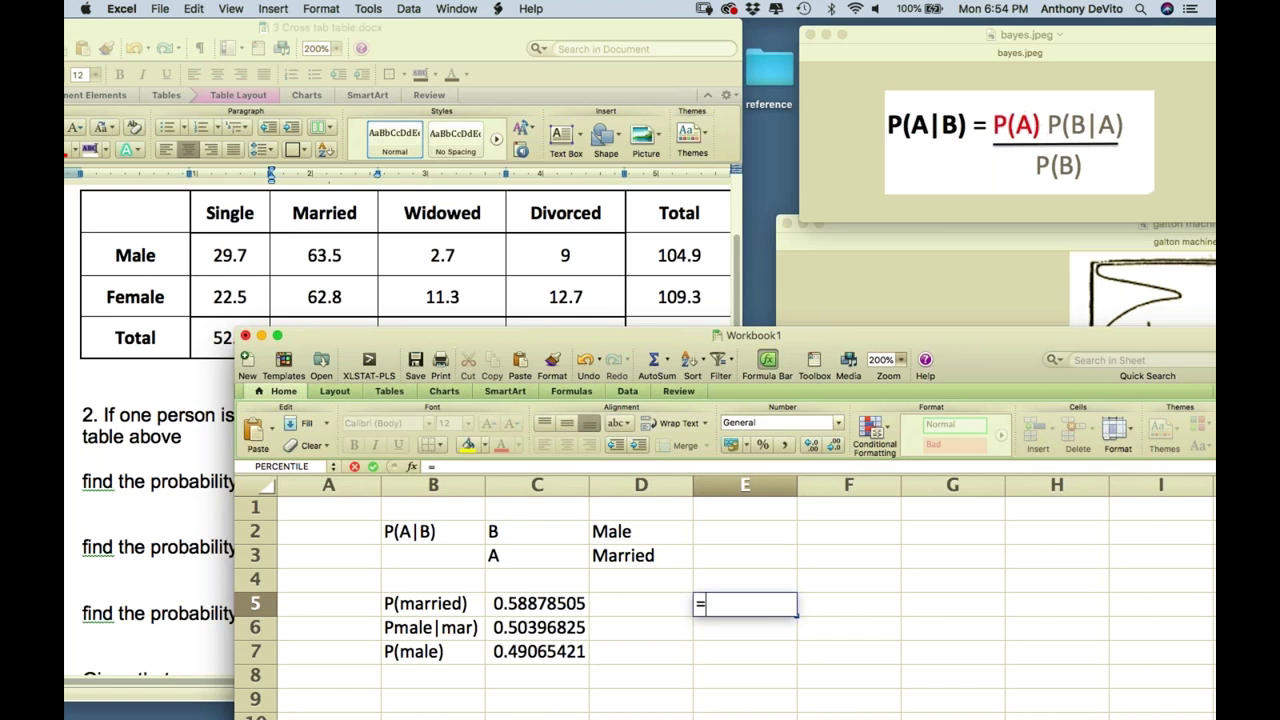
click(560, 604)
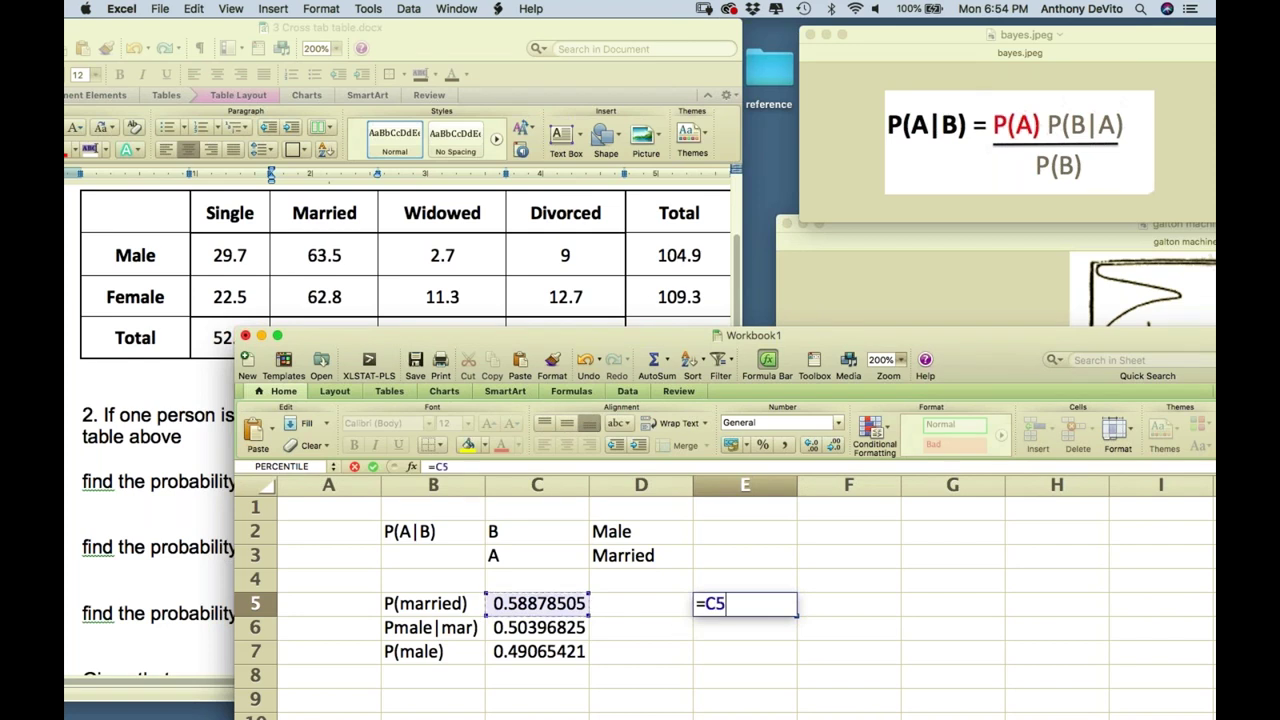
text(*)
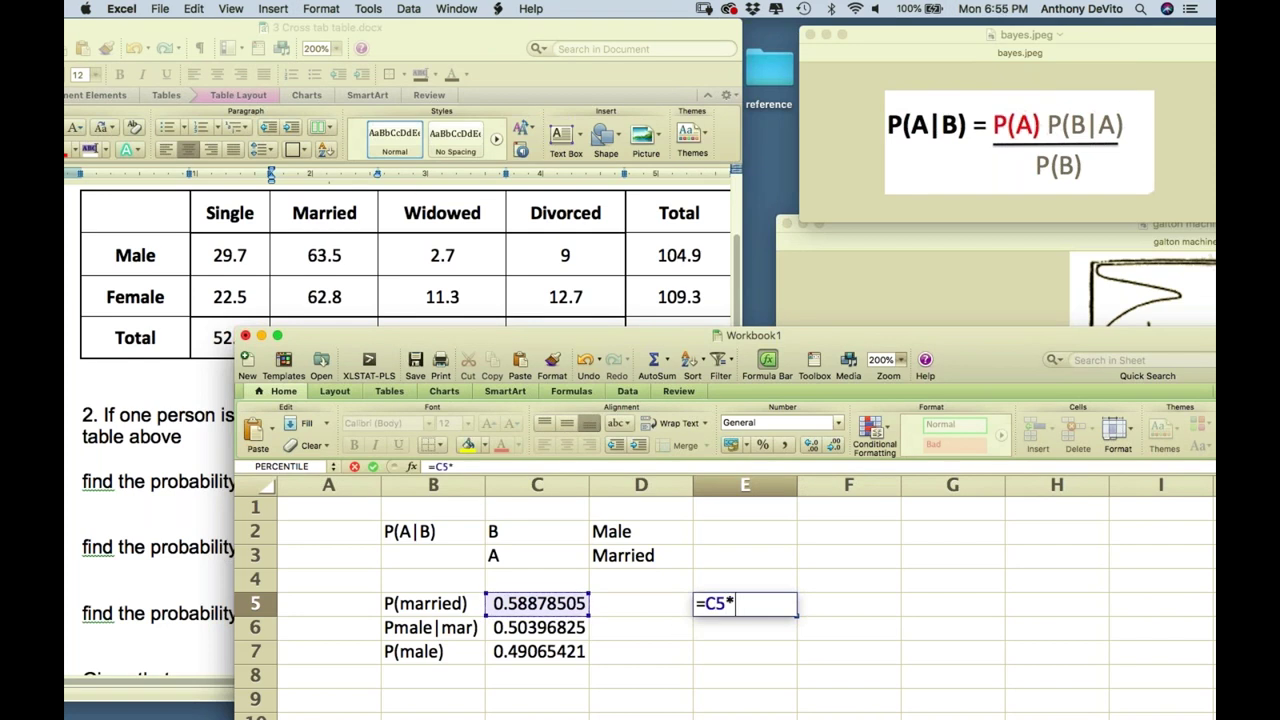
click(533, 627)
text(/)
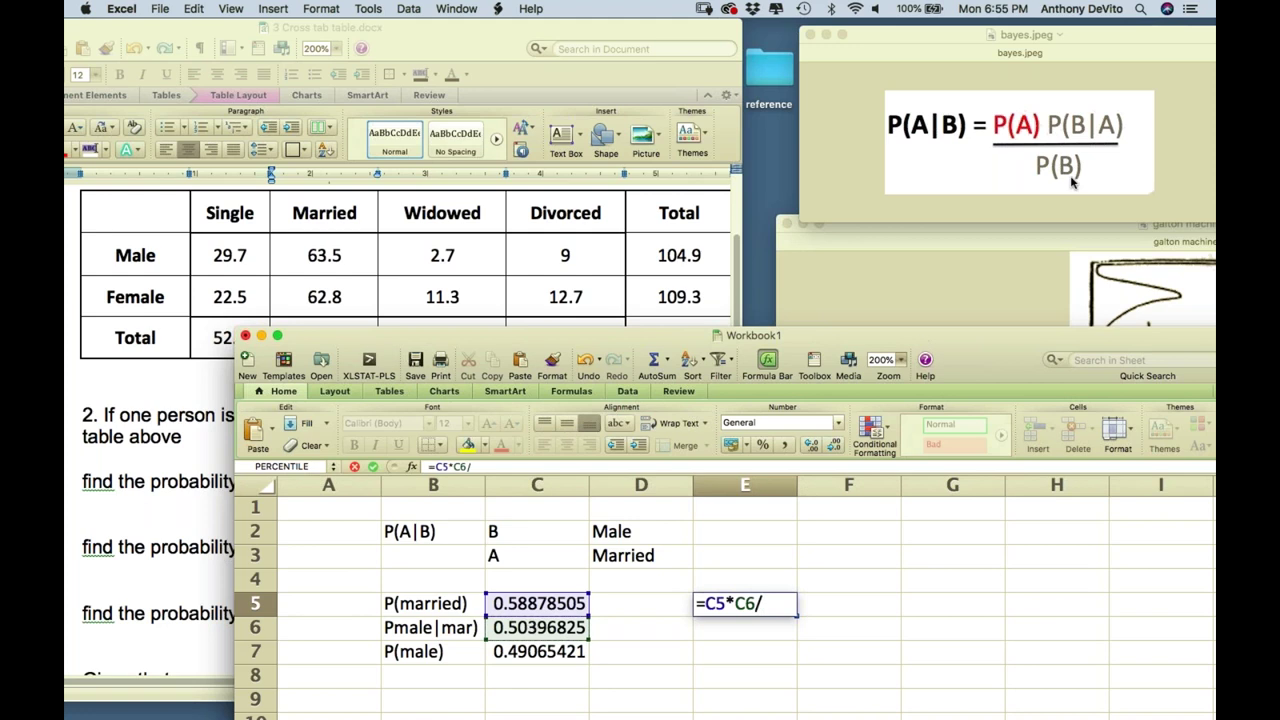
click(551, 650)
key(Return)
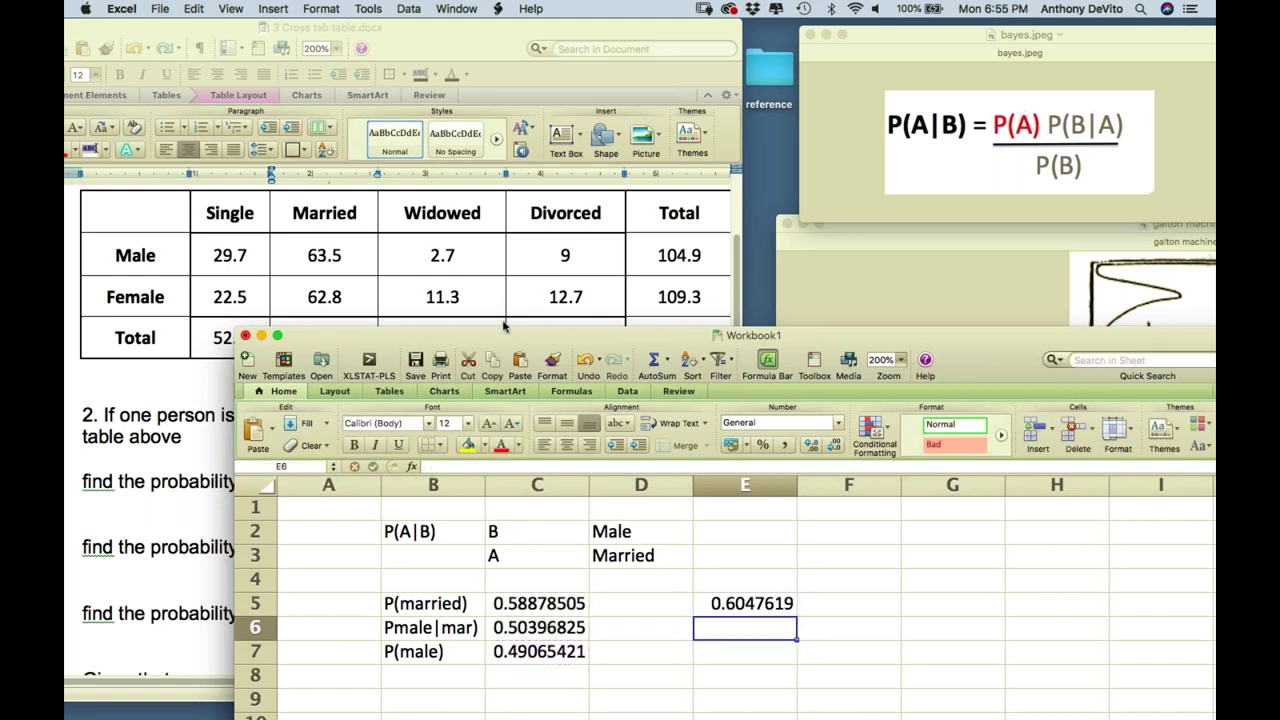
Check the married male count in the Word table and calculate =63.5/104 in cell E7 of the workbook
drag(507, 346, 480, 433)
click(336, 257)
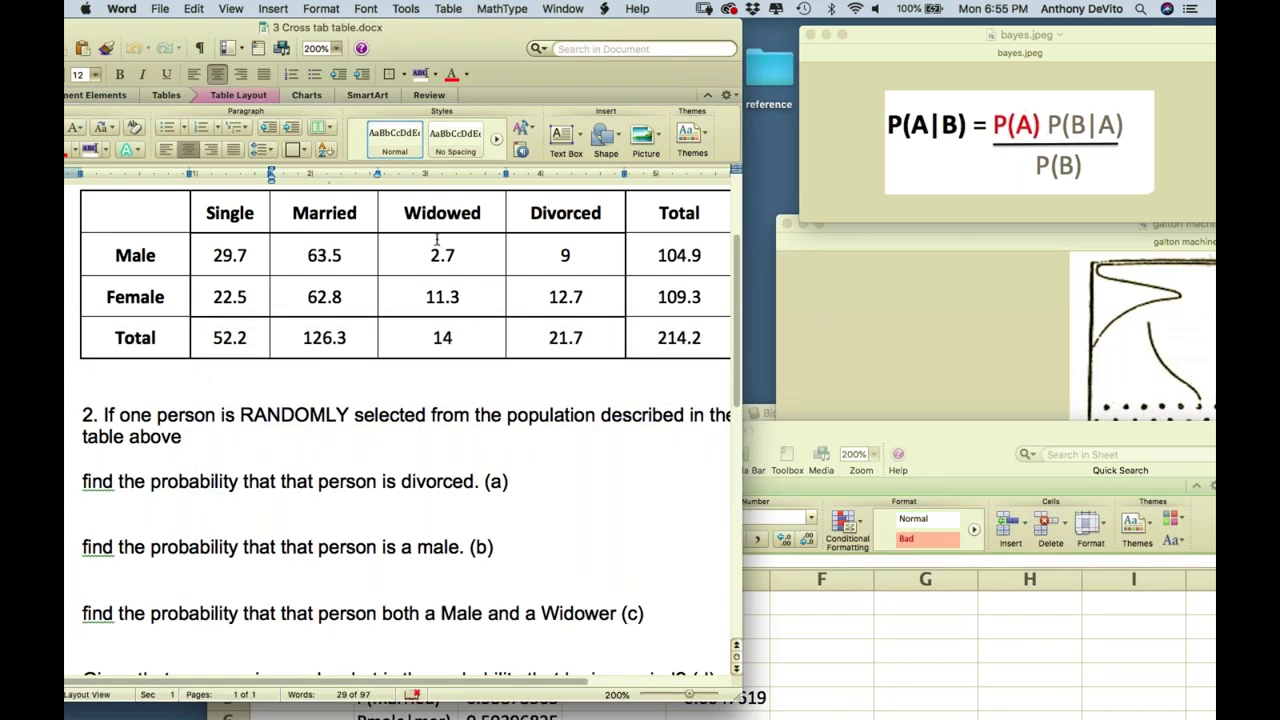
click(309, 255)
drag(309, 255, 347, 257)
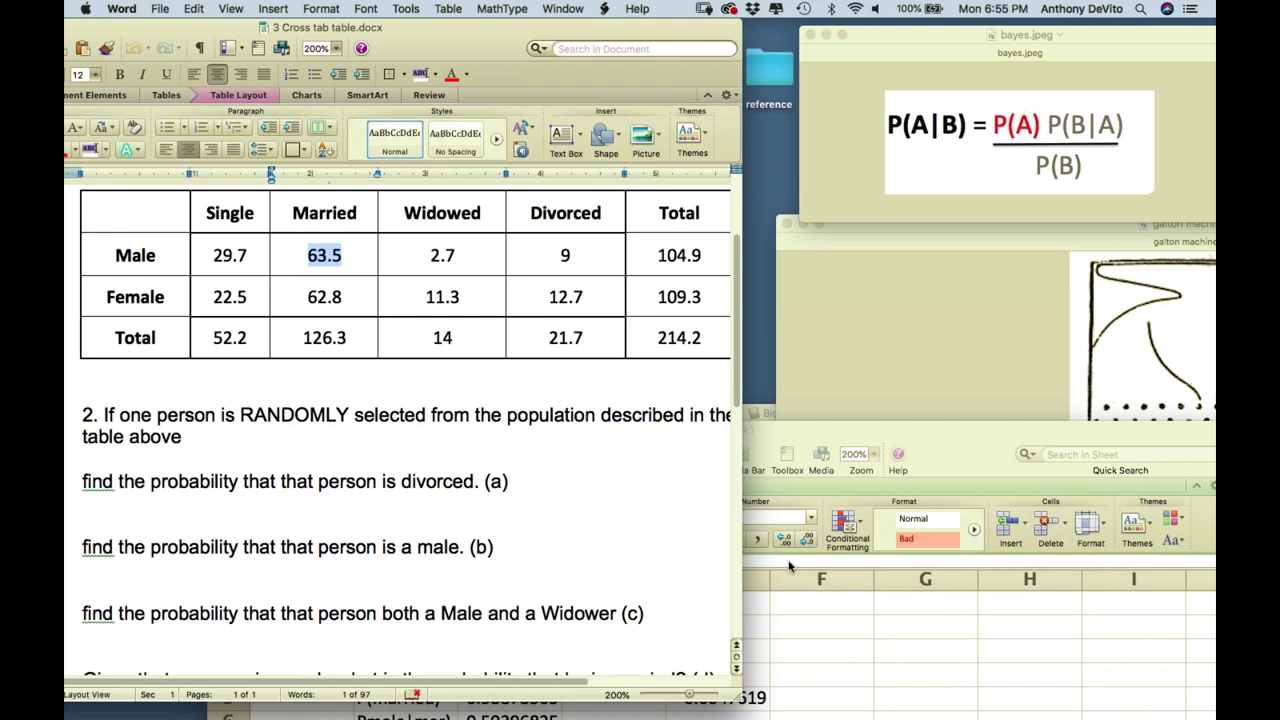
click(797, 642)
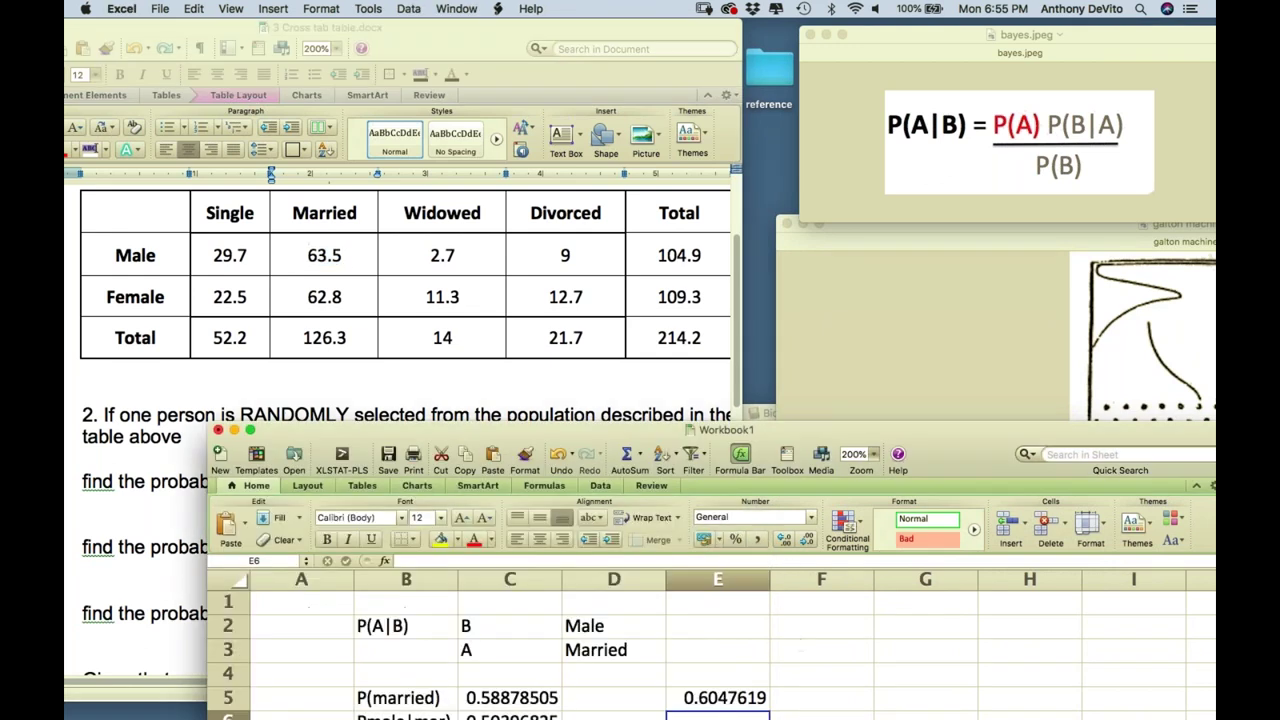
scroll(811, 643, down, 2)
click(731, 651)
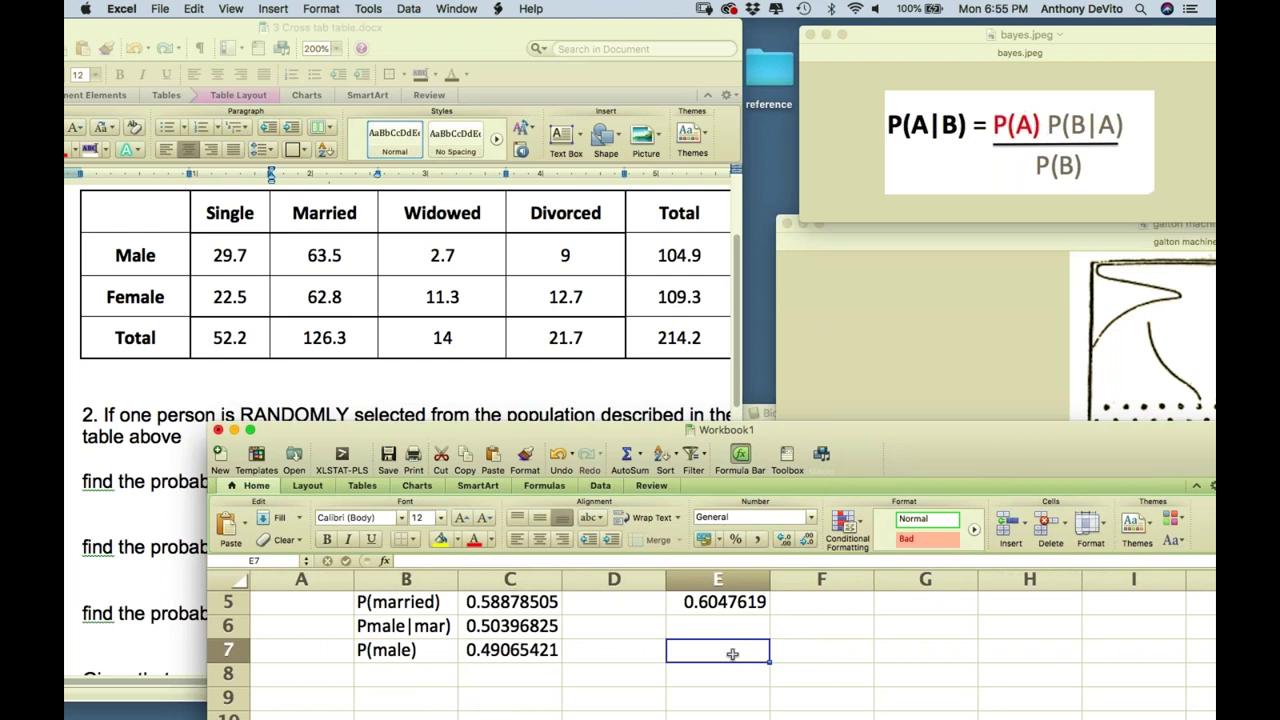
text(=63.5/104)
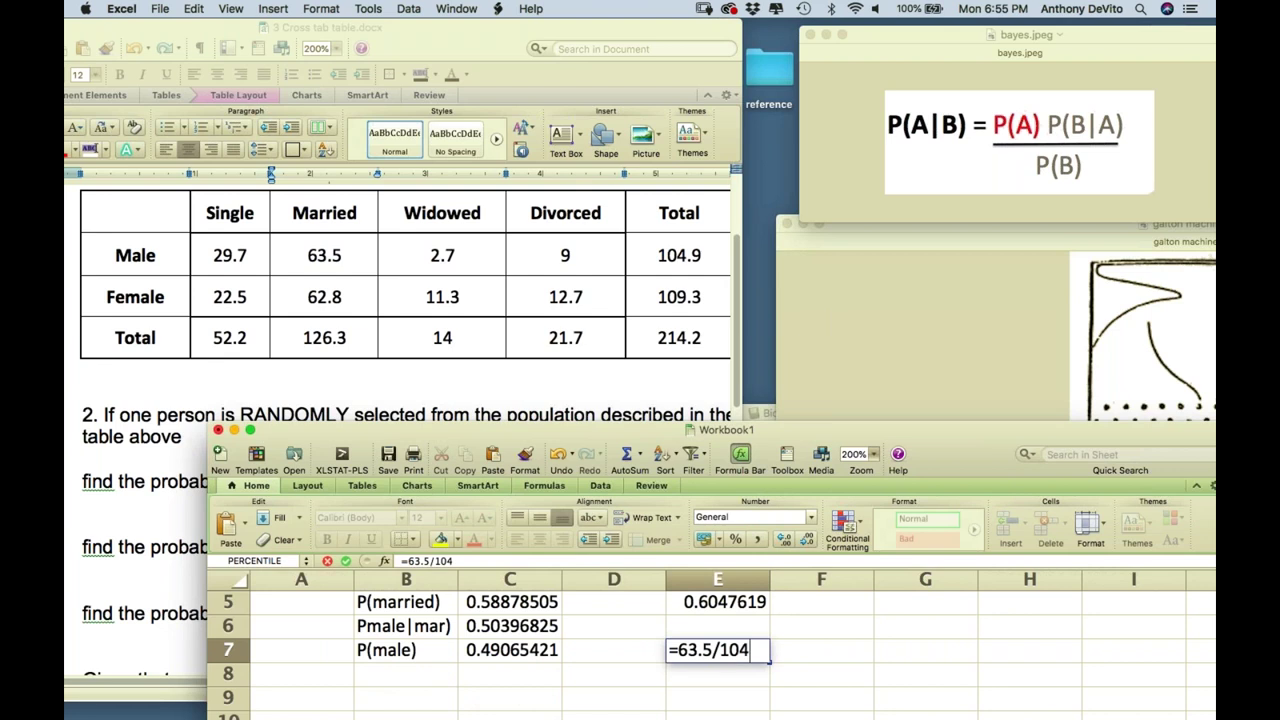
key(Return)
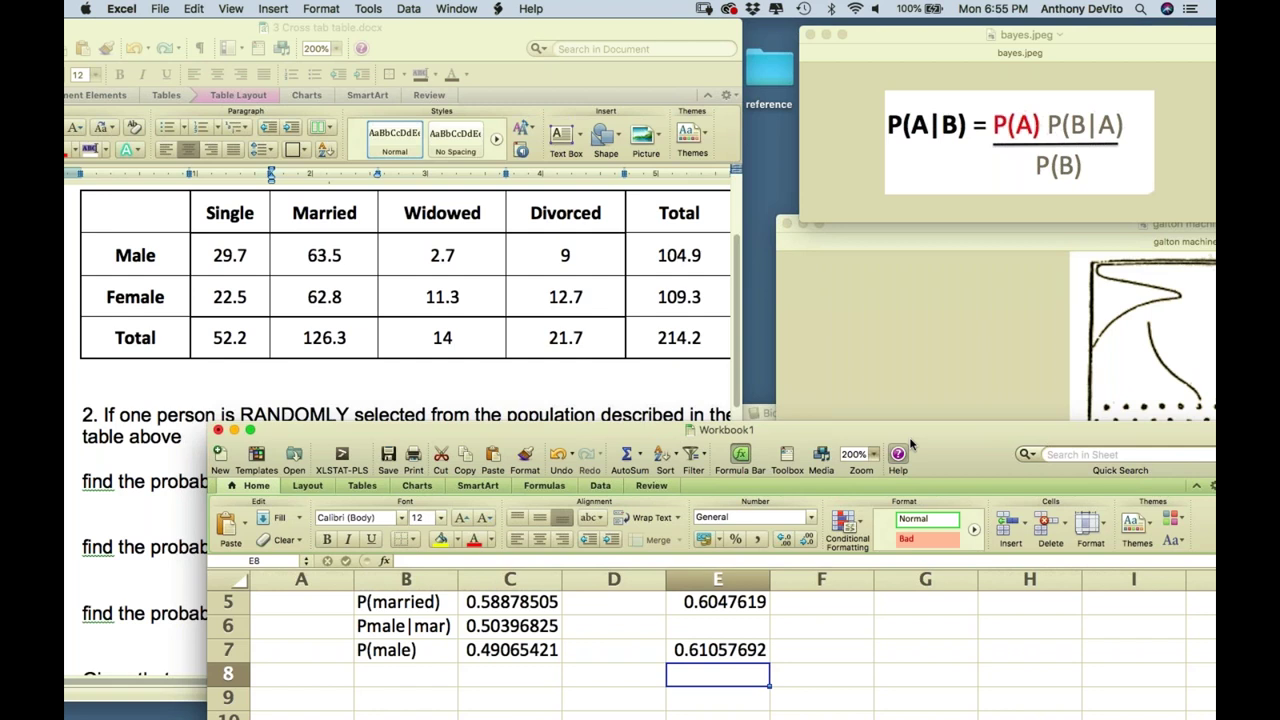
Rearrange the workbook, Galton machine image and Word document windows to bring the Session 4 folder window to the front
click(989, 152)
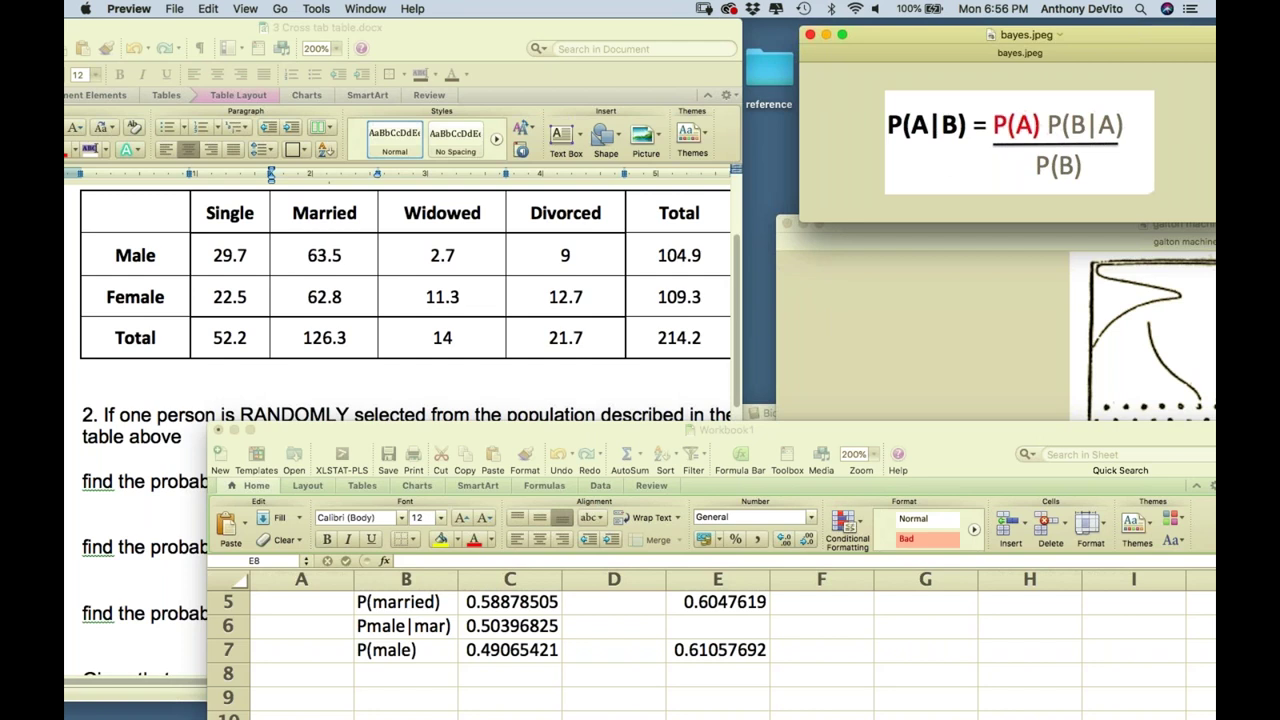
drag(480, 428, 557, 401)
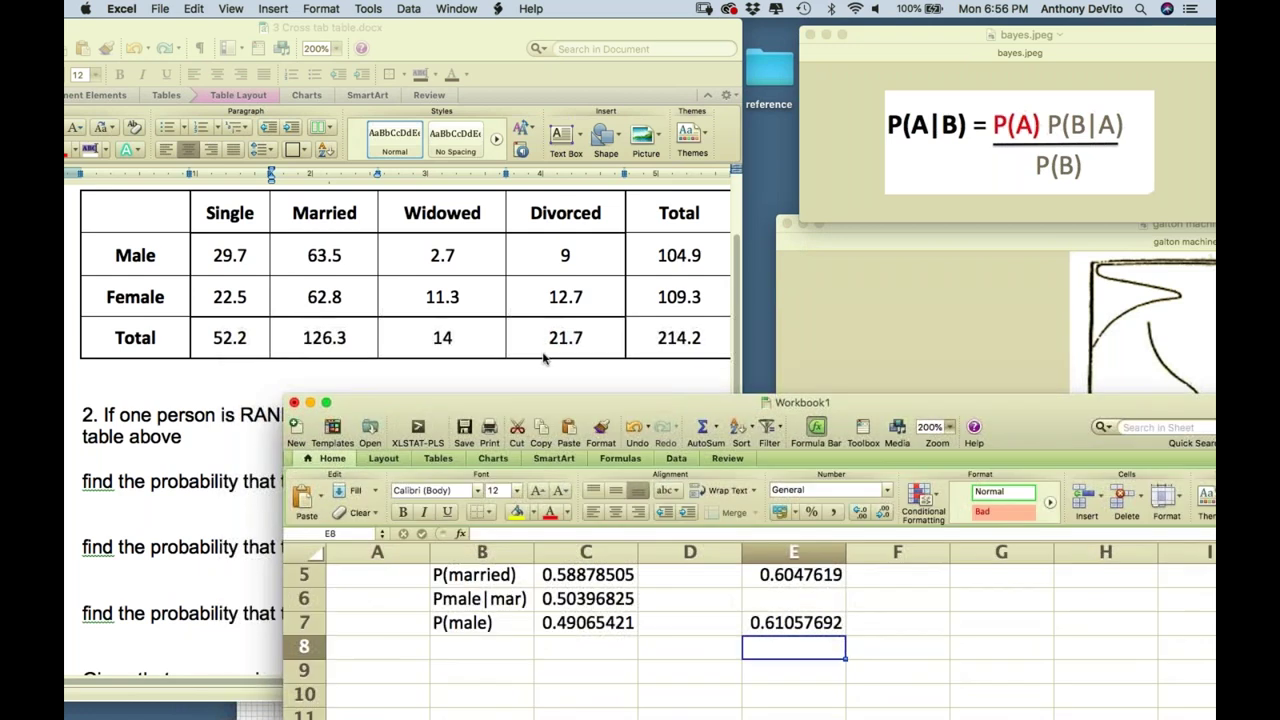
click(542, 373)
click(850, 226)
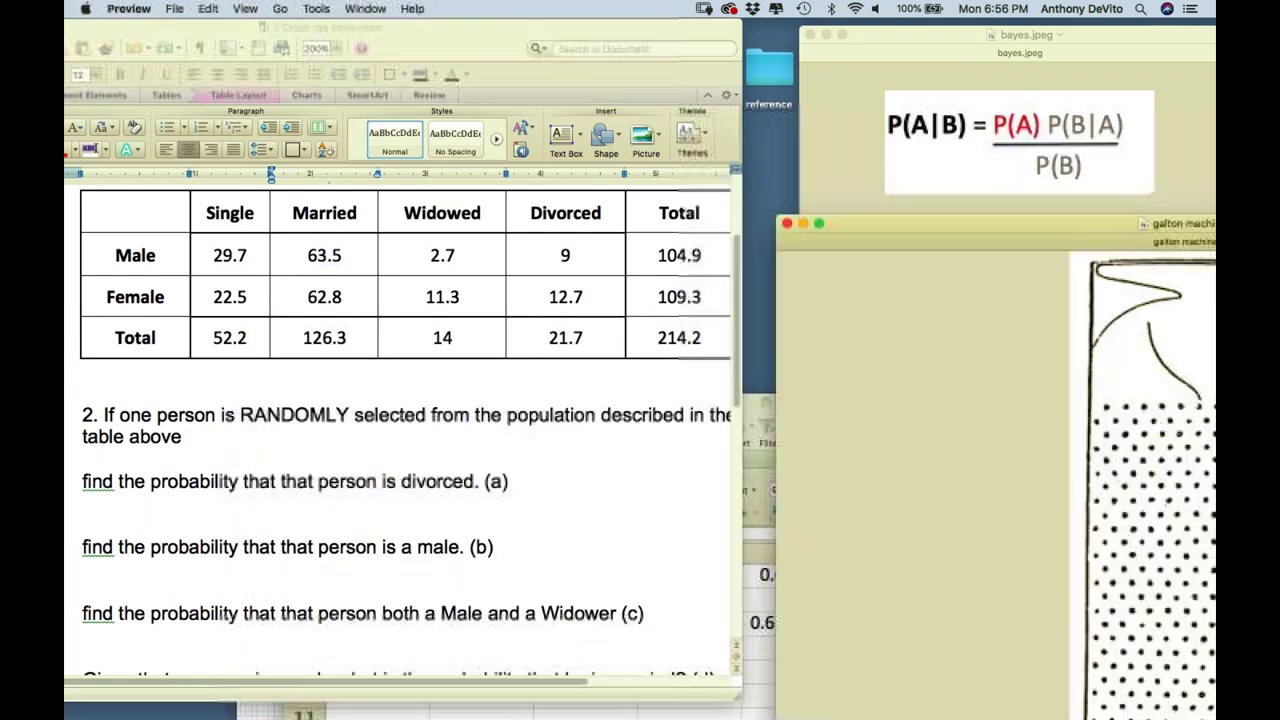
click(871, 227)
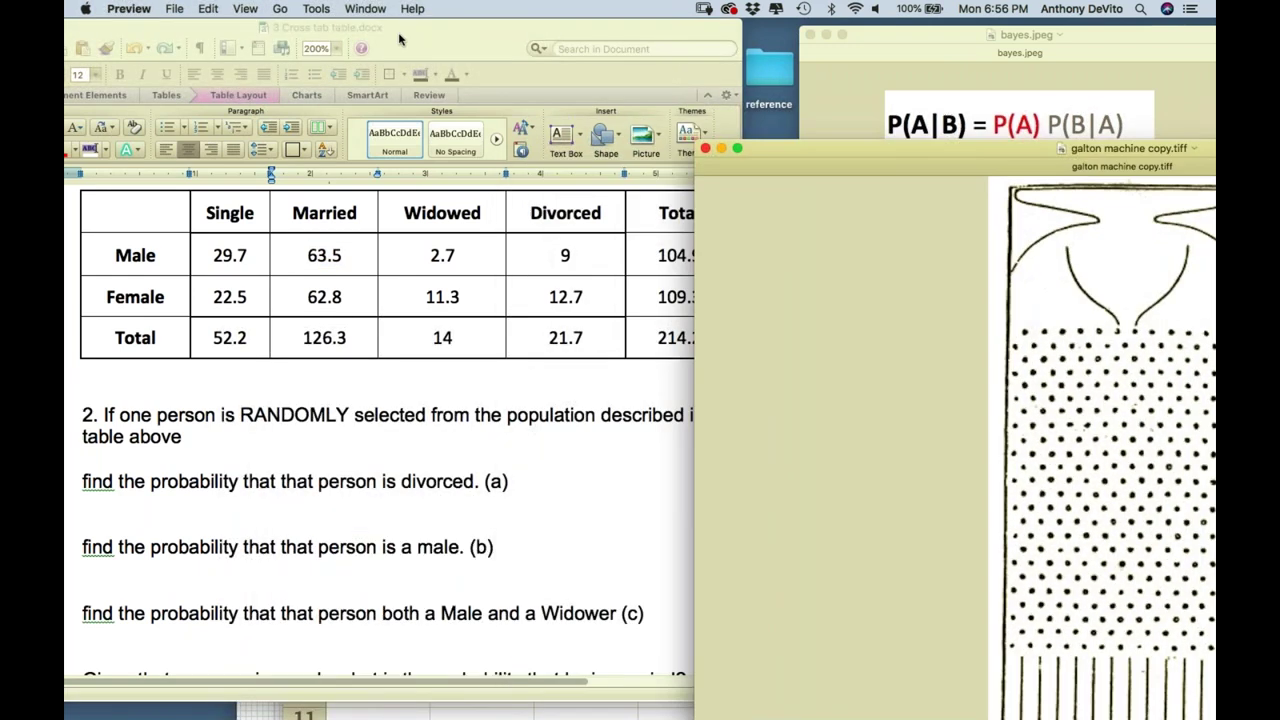
drag(404, 38, 350, 145)
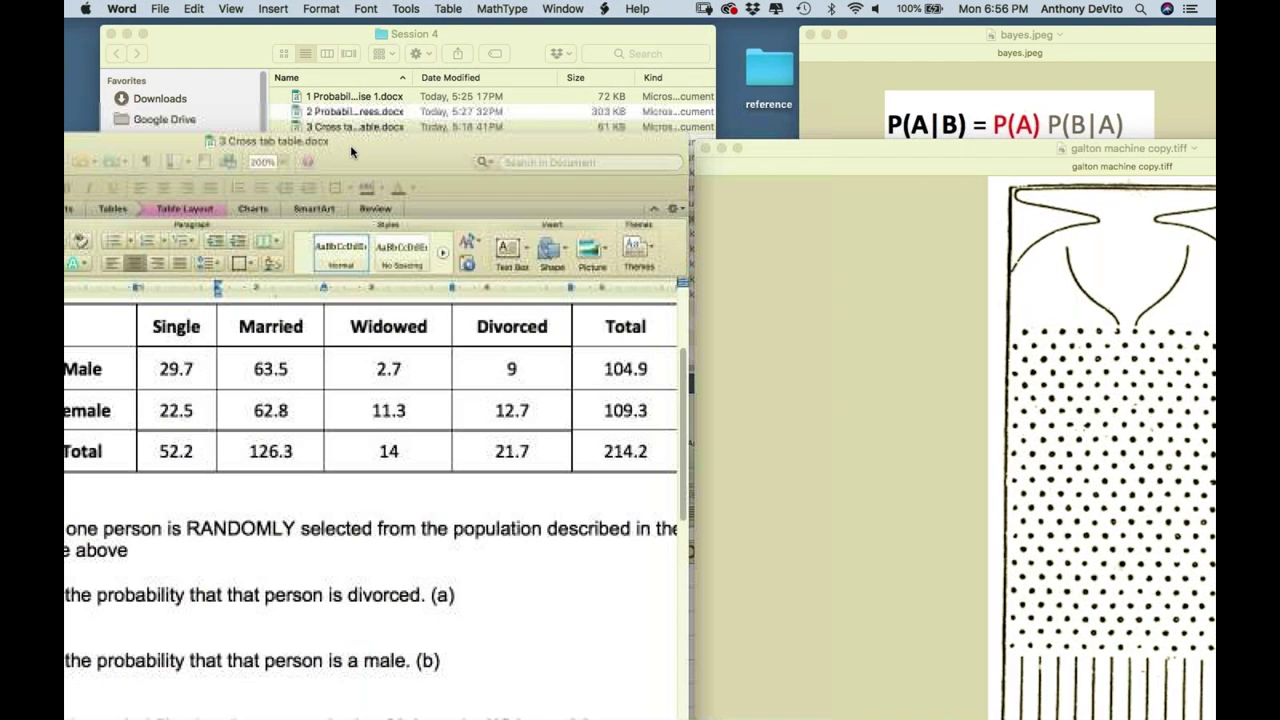
click(506, 34)
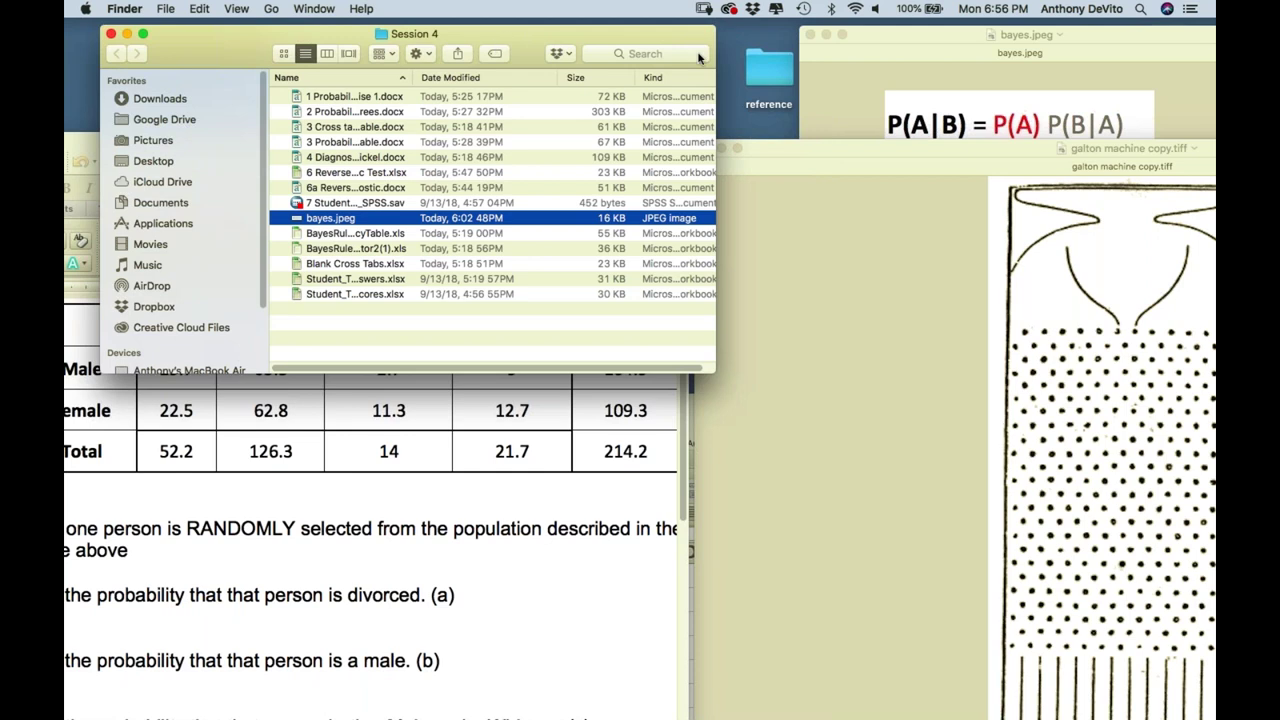
Minimize the Session 4 folder window and the bayes.jpeg and galton machine copy.tiff image windows
click(1000, 80)
click(189, 42)
drag(189, 42, 250, 221)
click(189, 213)
click(828, 38)
click(721, 144)
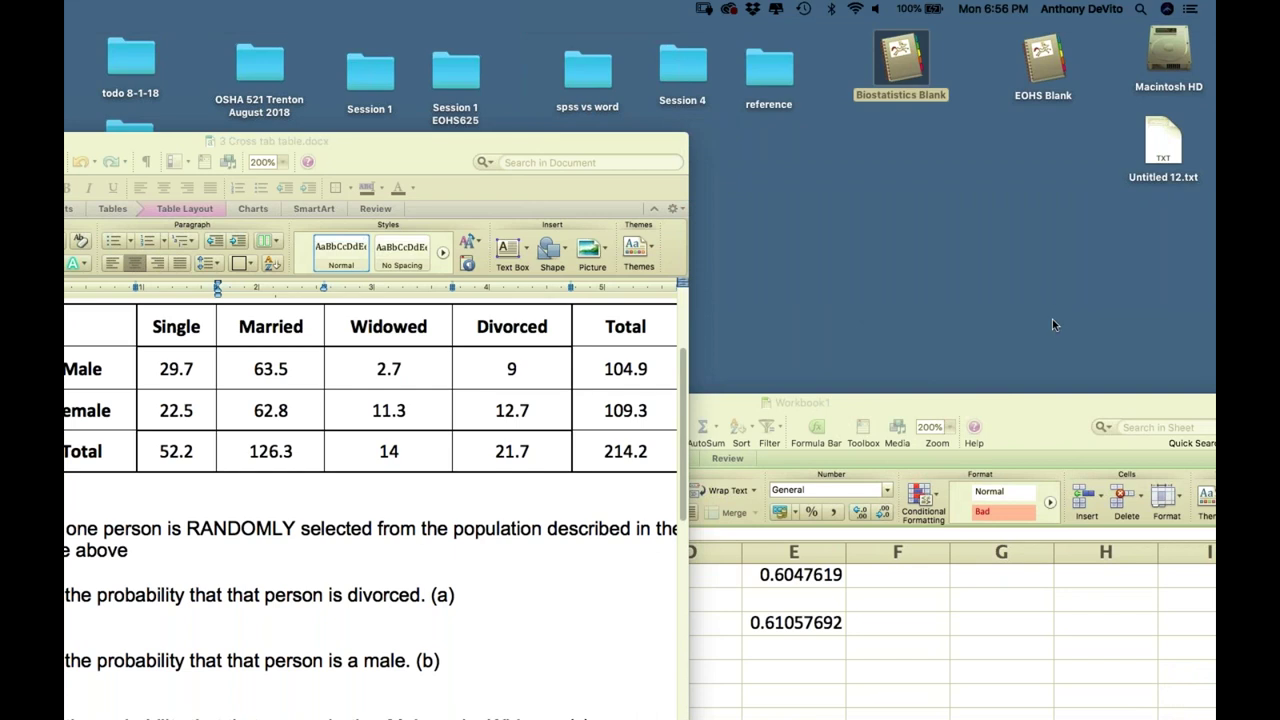
Reopen the Session 4 folder from the desktop and open the workbook Blank Cross Tabs.xlsx from it
click(945, 618)
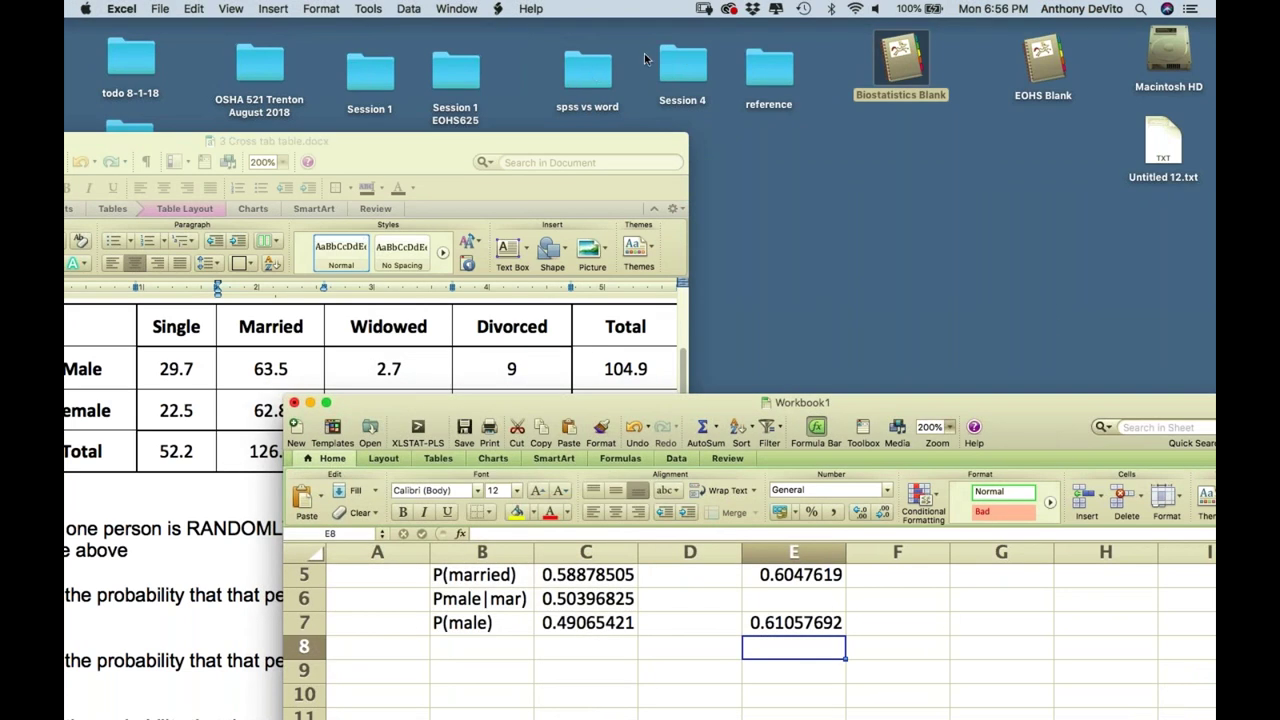
double_click(692, 64)
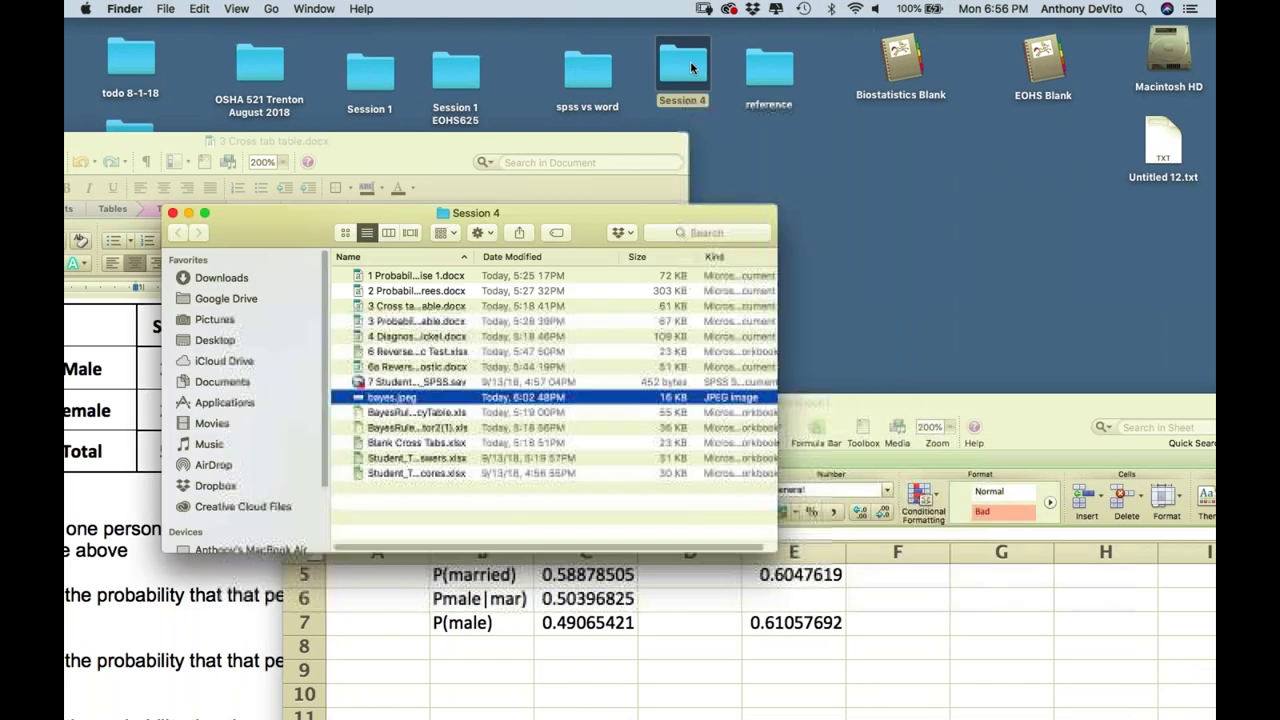
drag(590, 215, 718, 55)
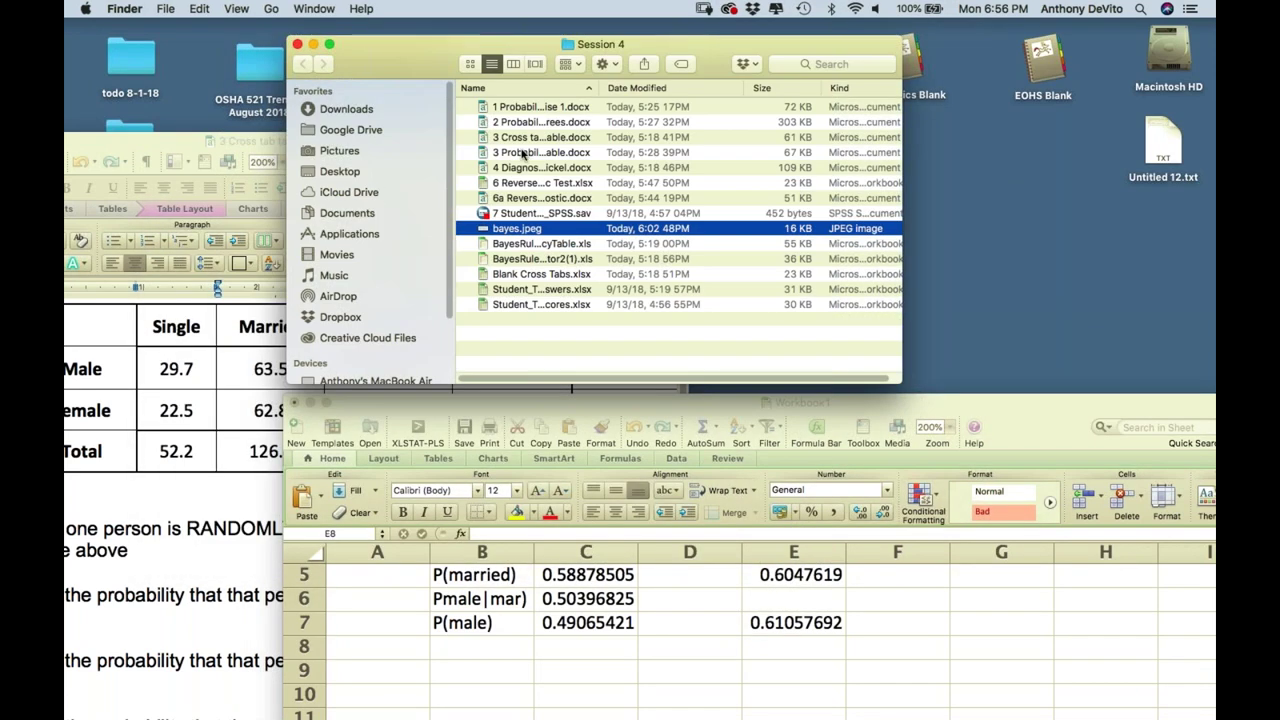
click(503, 174)
click(491, 186)
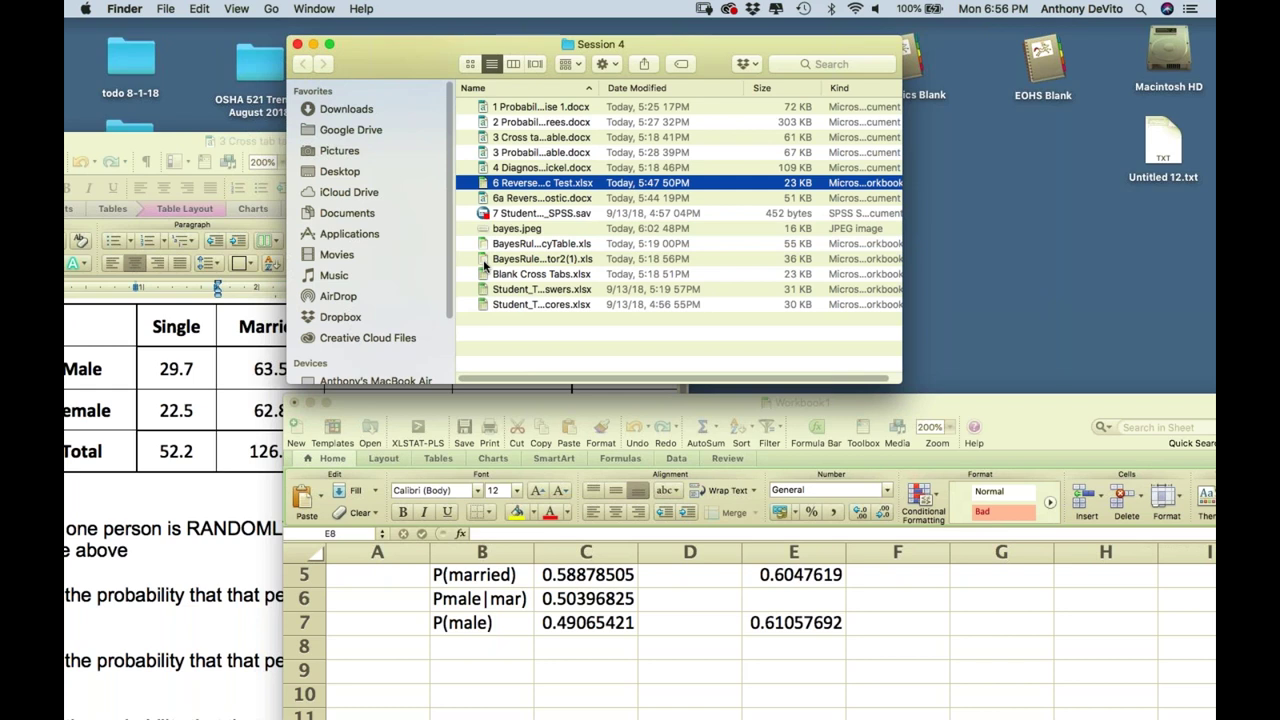
click(482, 274)
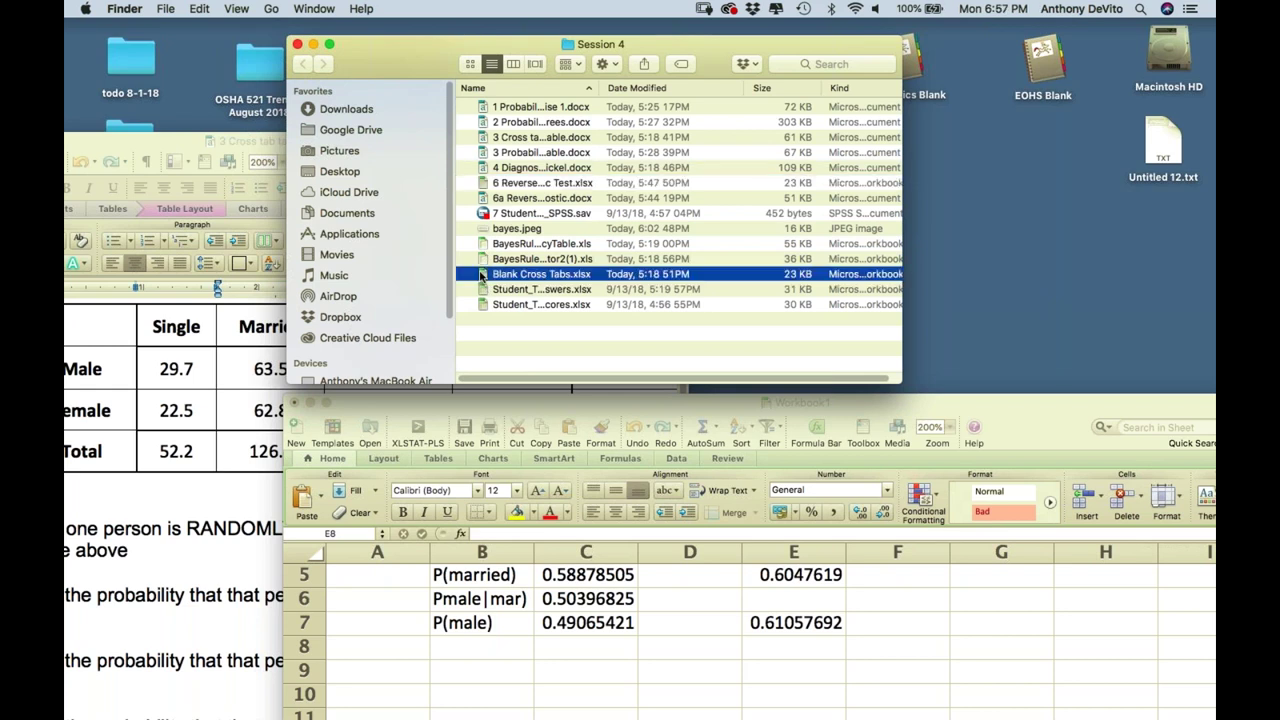
double_click(482, 274)
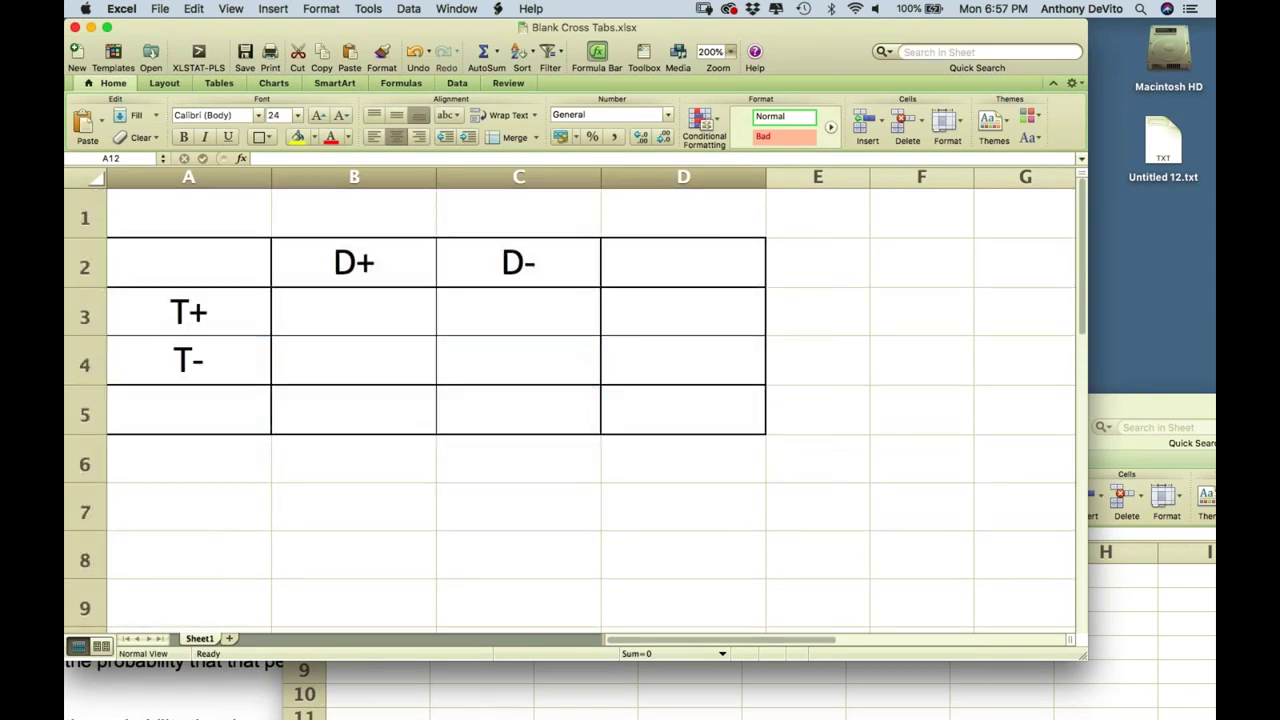
Examine the blank cross table's layout, including its D+ and D- columns and its T+ and T- rows
drag(212, 270, 717, 409)
click(742, 477)
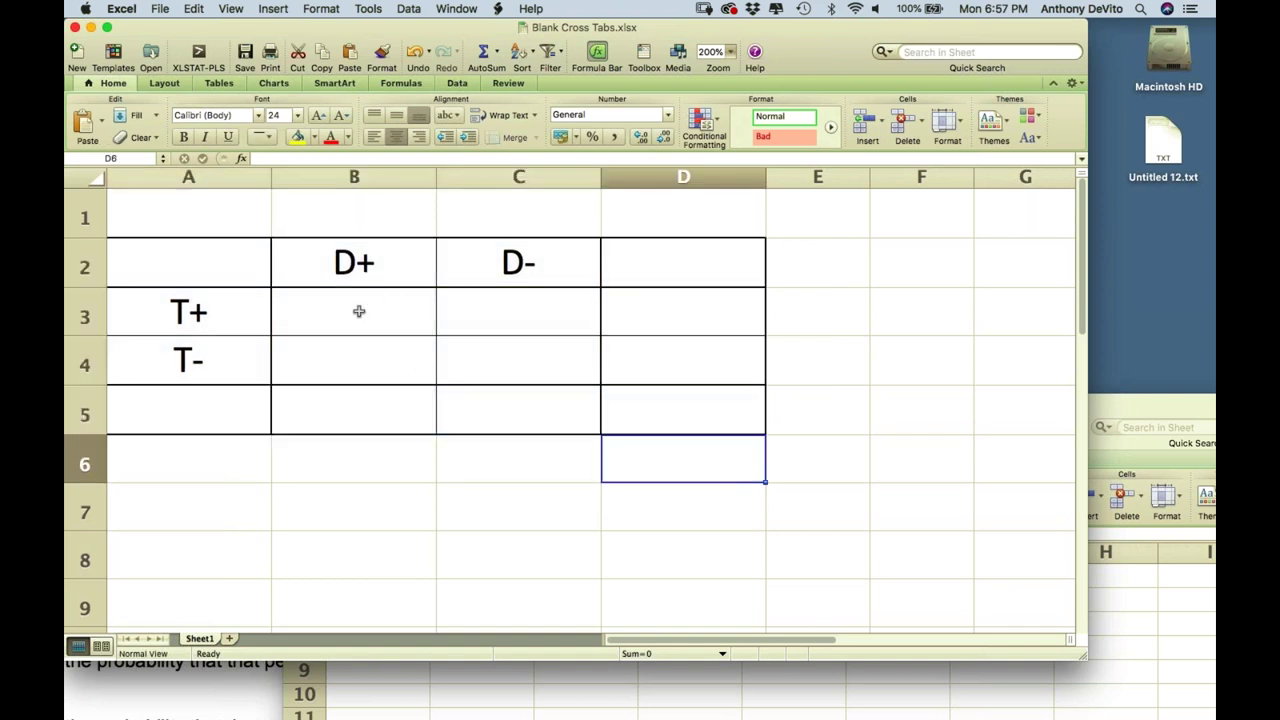
drag(366, 317, 463, 349)
click(387, 273)
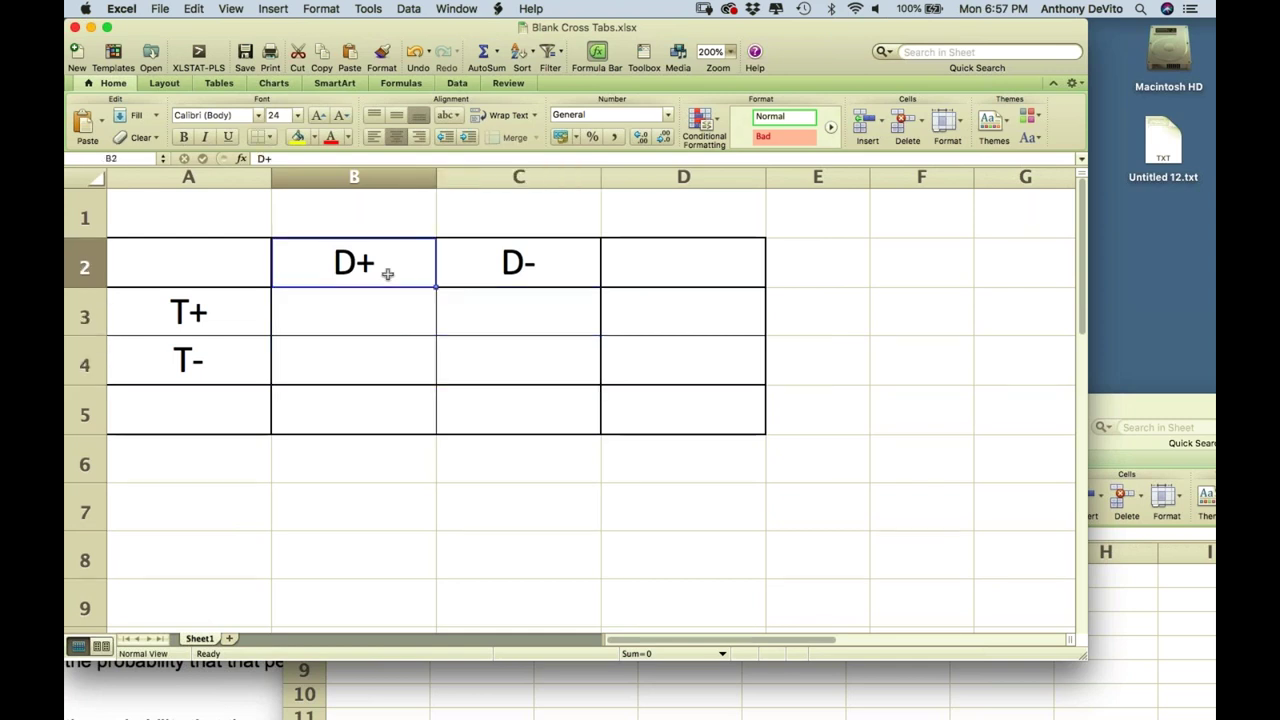
click(505, 260)
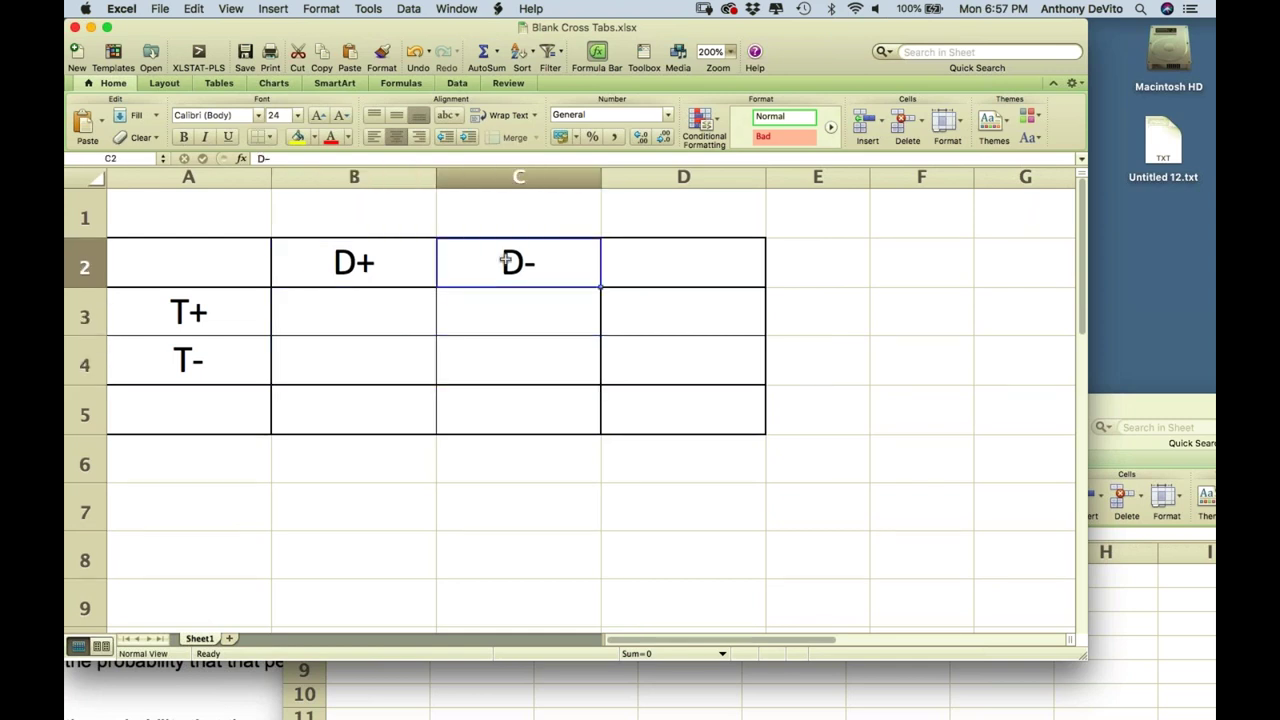
click(202, 306)
click(202, 358)
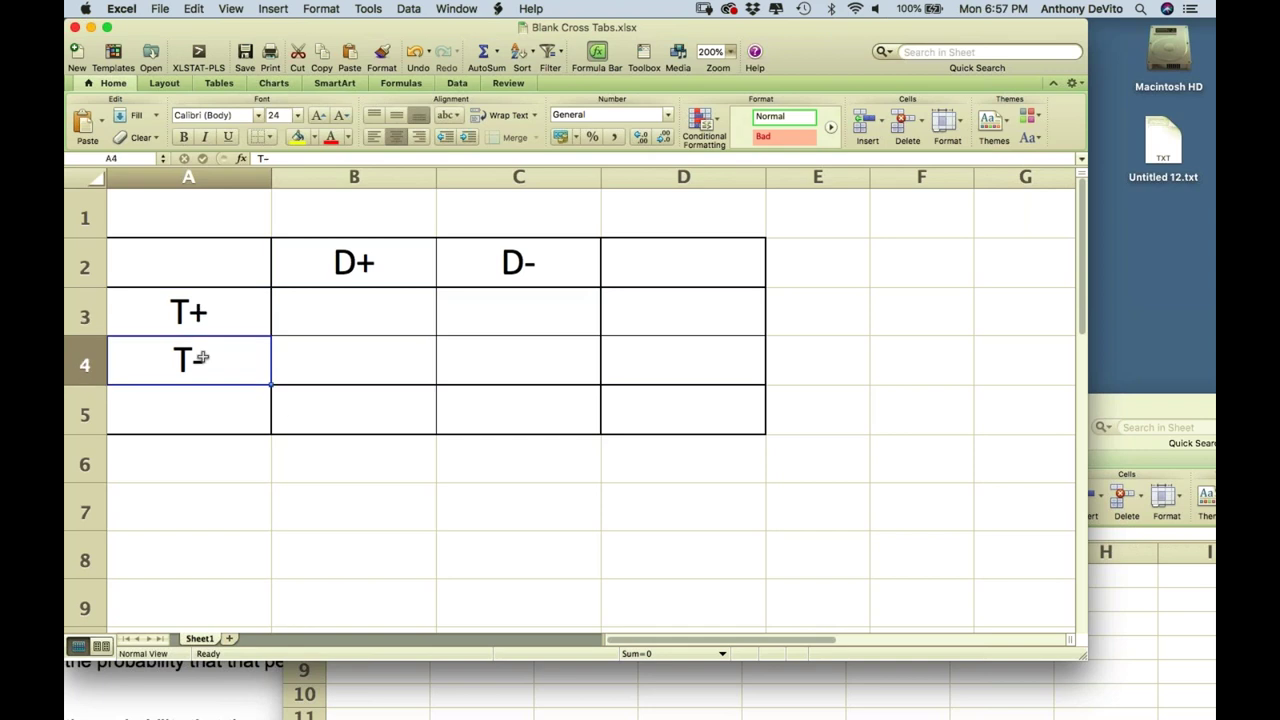
Open 4 Diagnostic tests Nickel.docx from the Session 4 folder and set the document zoom to 200%
click(410, 433)
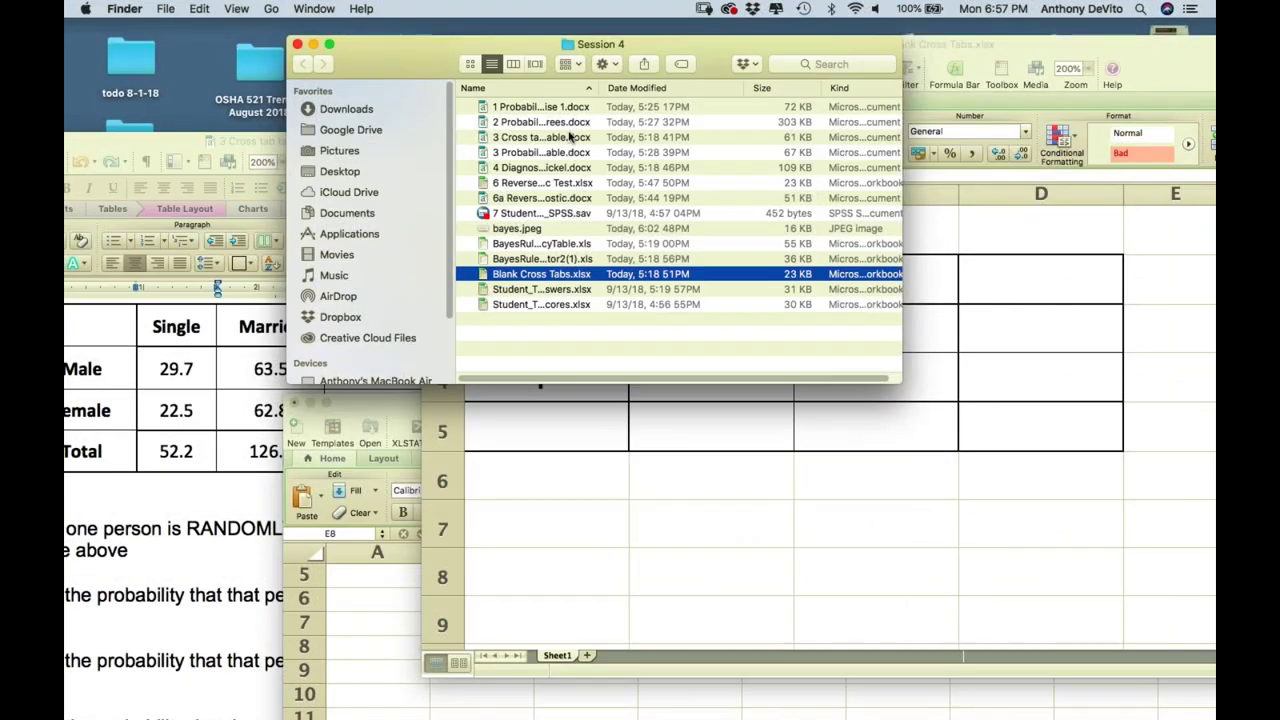
click(536, 151)
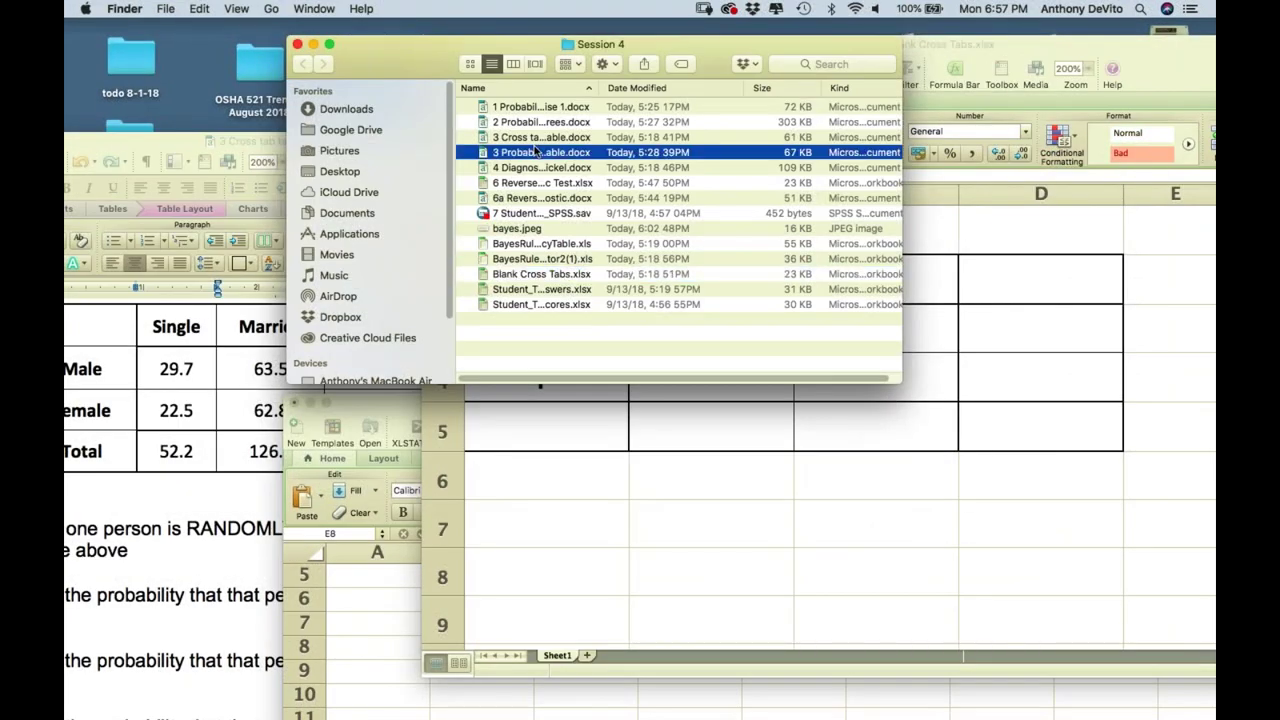
double_click(485, 167)
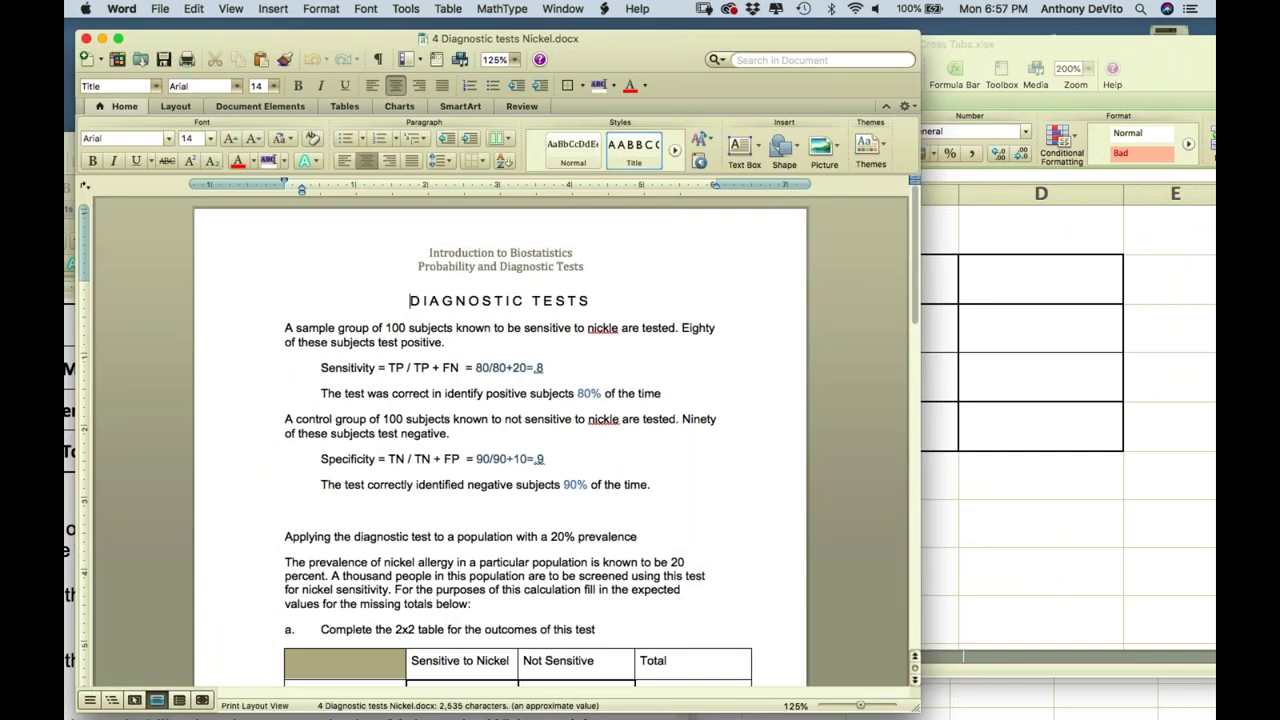
scroll(216, 332, down, 3)
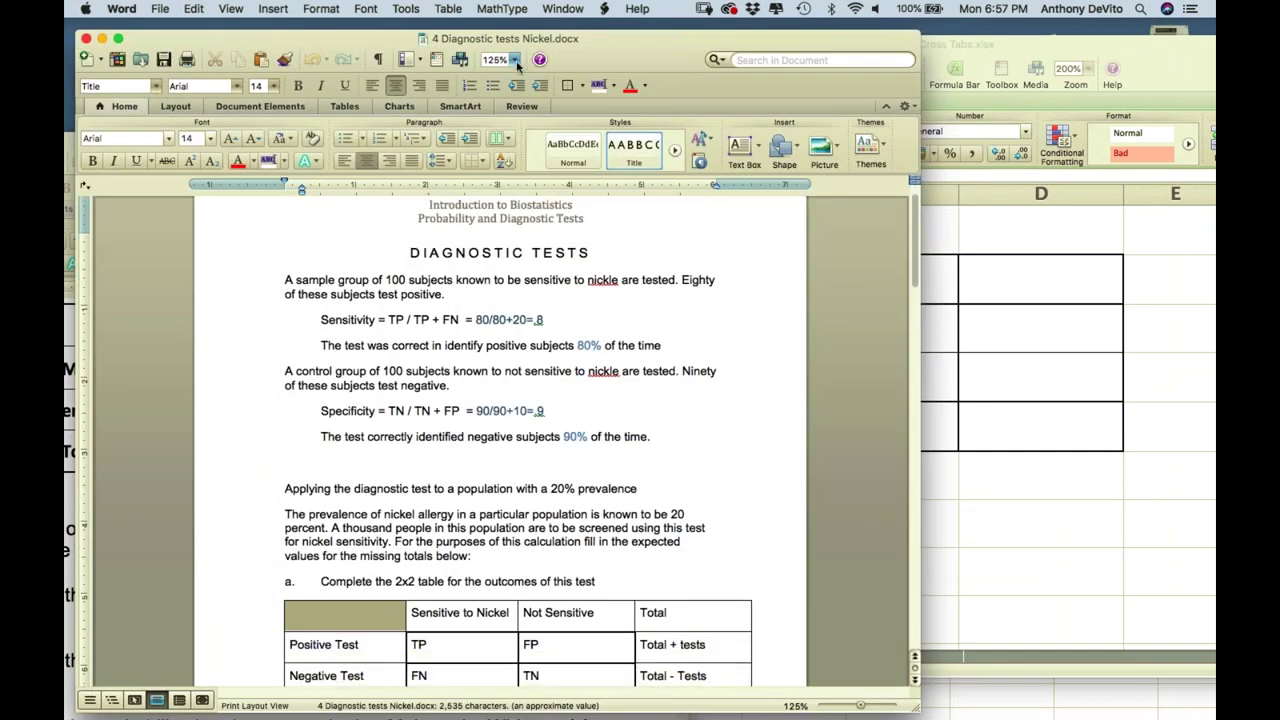
click(516, 60)
click(500, 74)
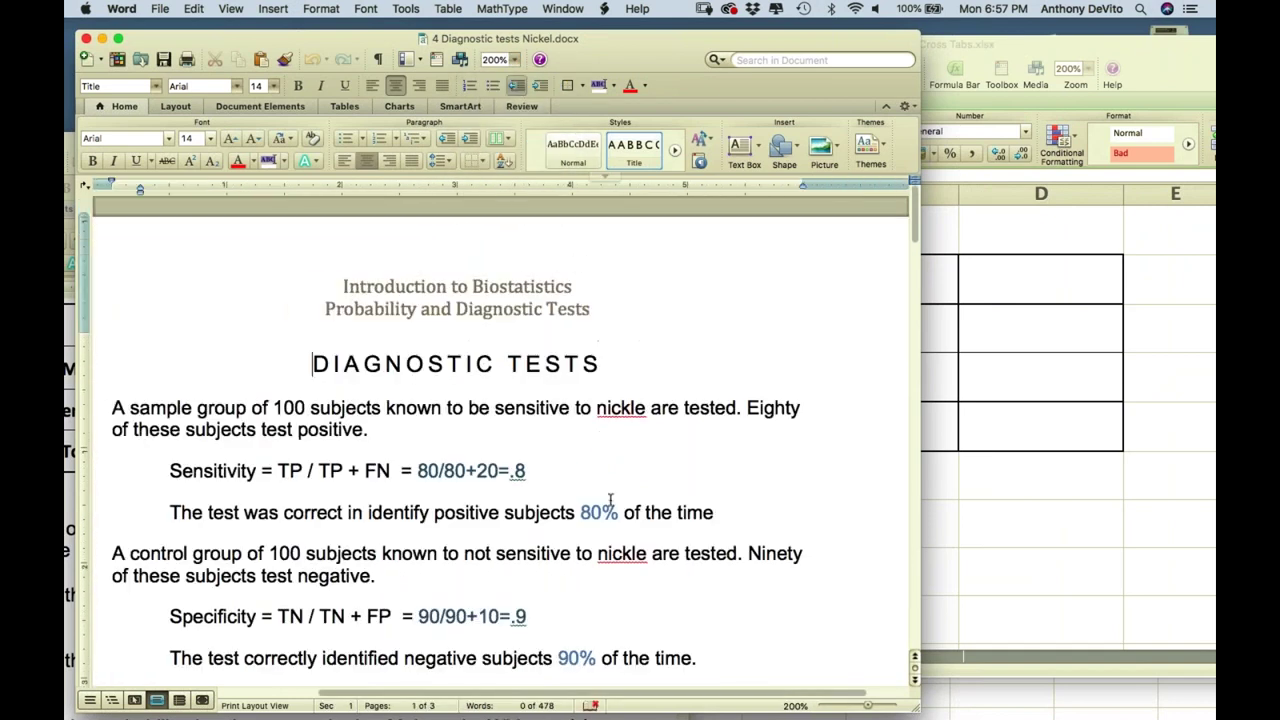
Examine the nickel test document's sensitivity and specificity calculations, the 20% prevalence problem and its 2x2 outcome table
scroll(610, 499, down, 5)
scroll(610, 499, up, 2)
scroll(610, 499, down, 10)
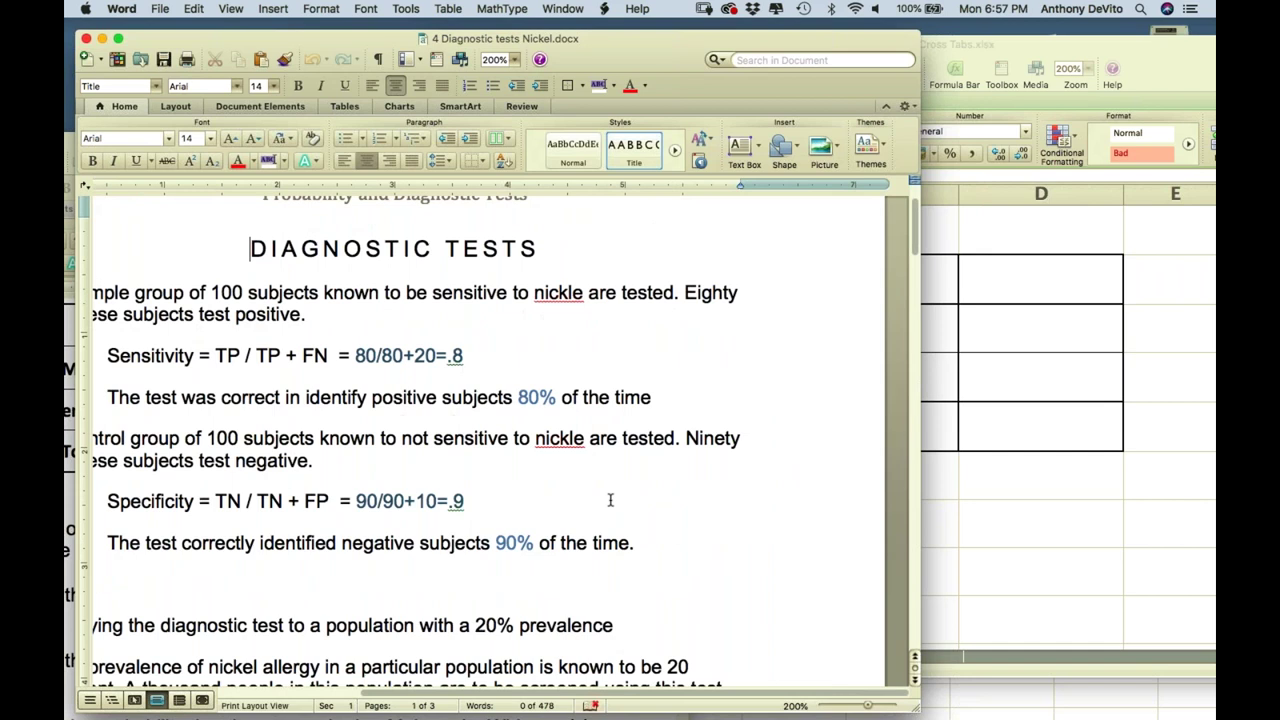
scroll(610, 499, down, 9)
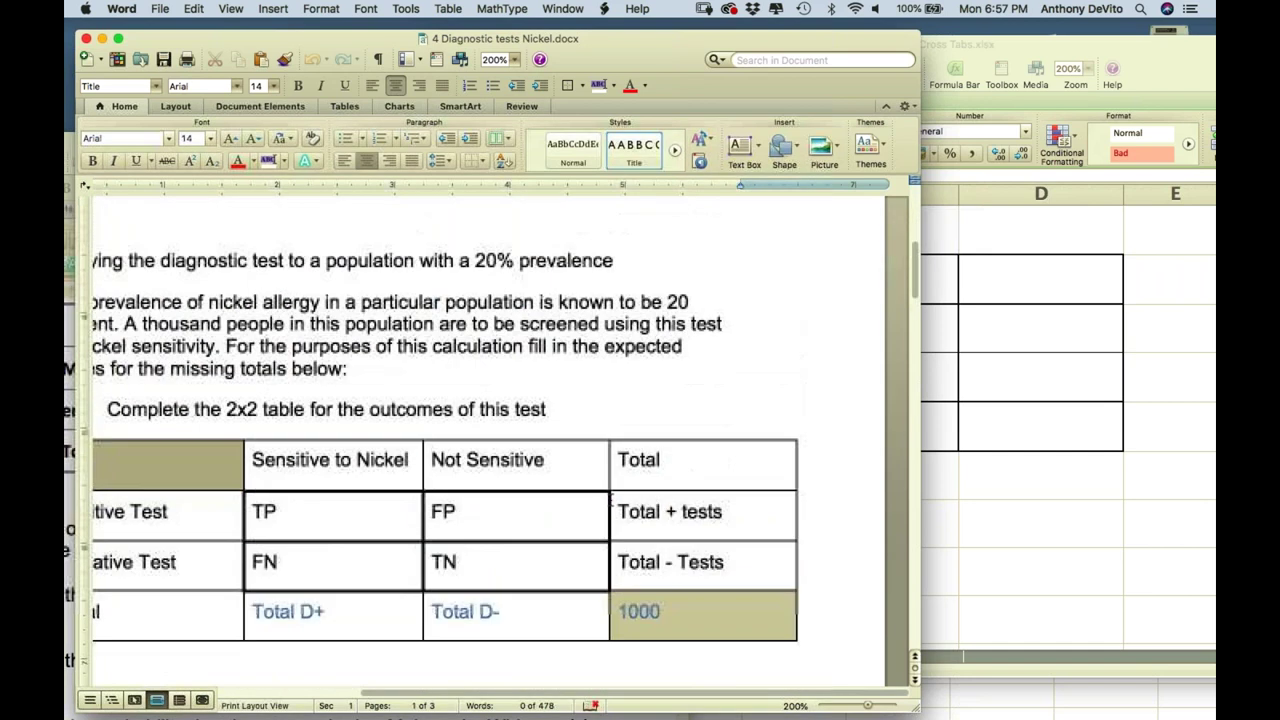
scroll(610, 499, up, 20)
scroll(610, 499, down, 3)
scroll(610, 499, up, 1)
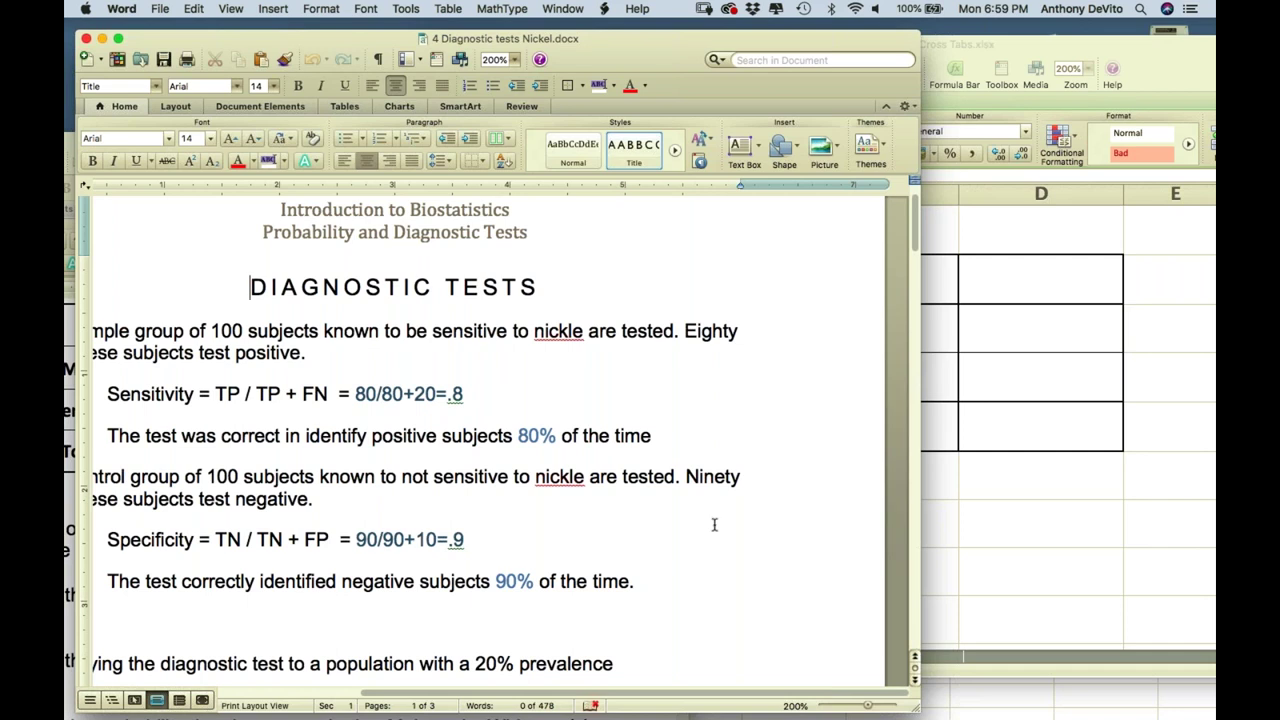
scroll(714, 524, down, 1)
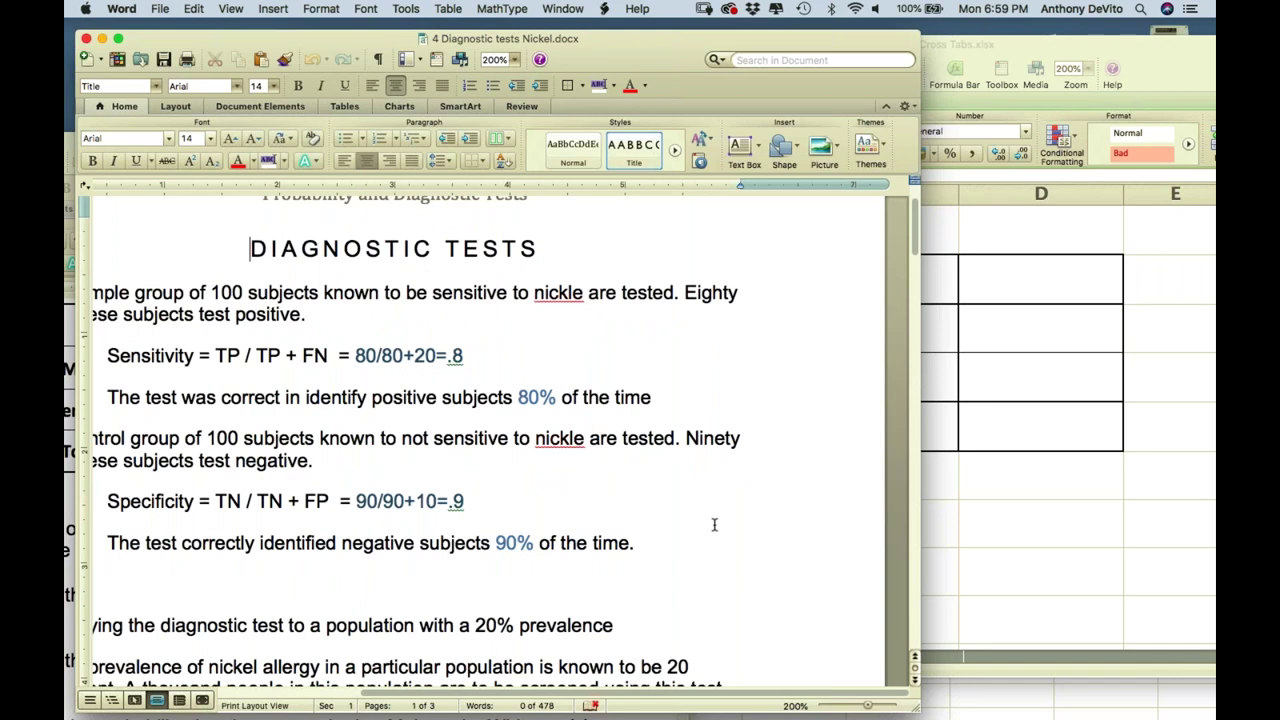
scroll(714, 524, left, 2)
scroll(714, 524, up, 1)
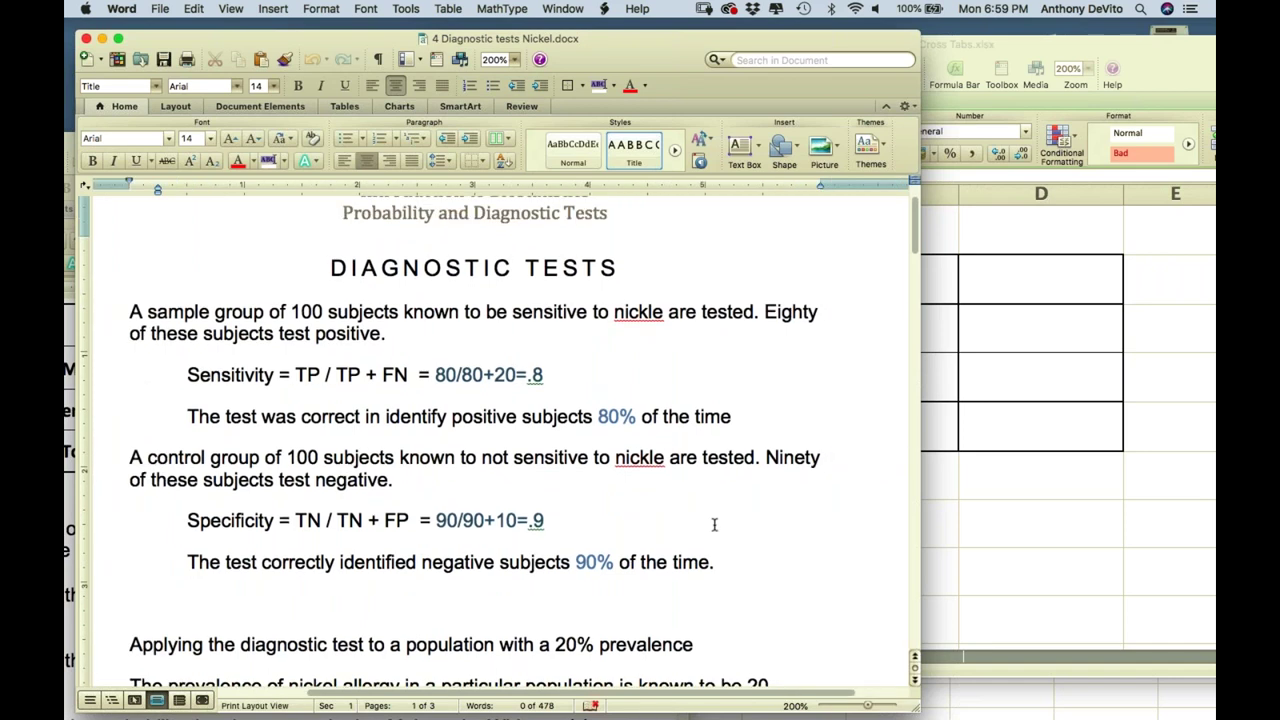
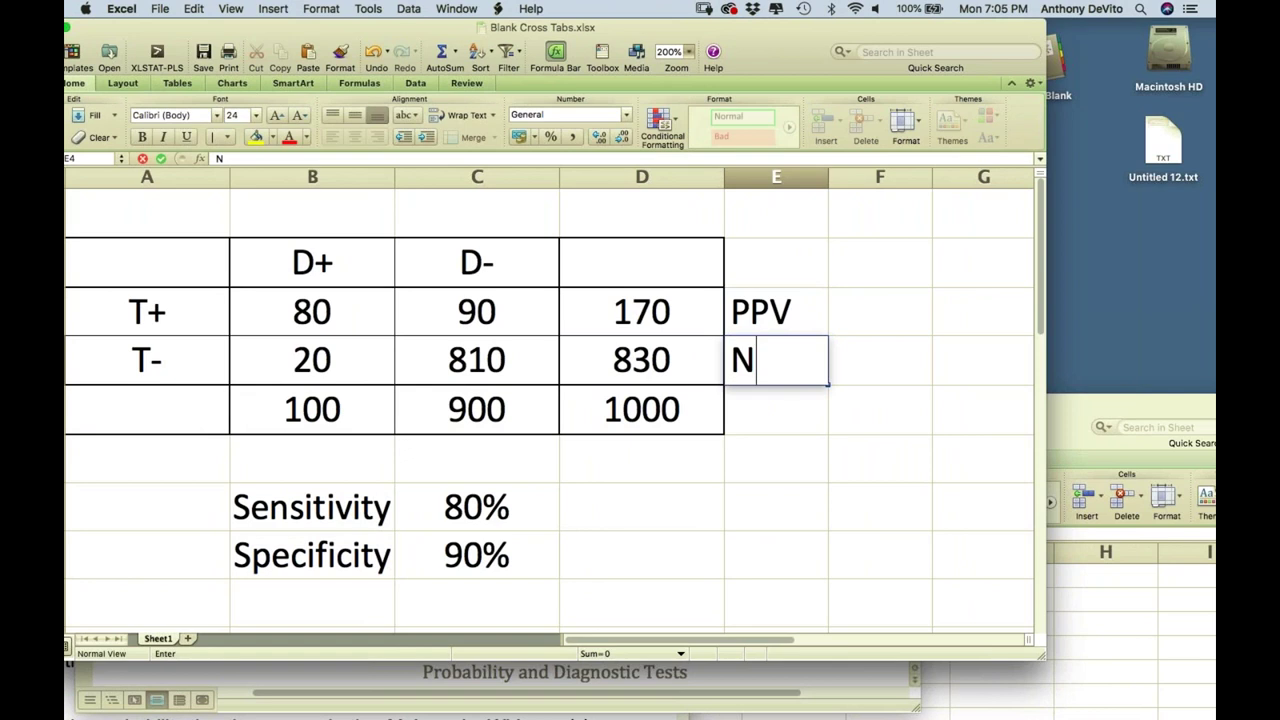
Finish the NPV label and calculate the PPV in F3 with the formula =B3/D3
click(880, 311)
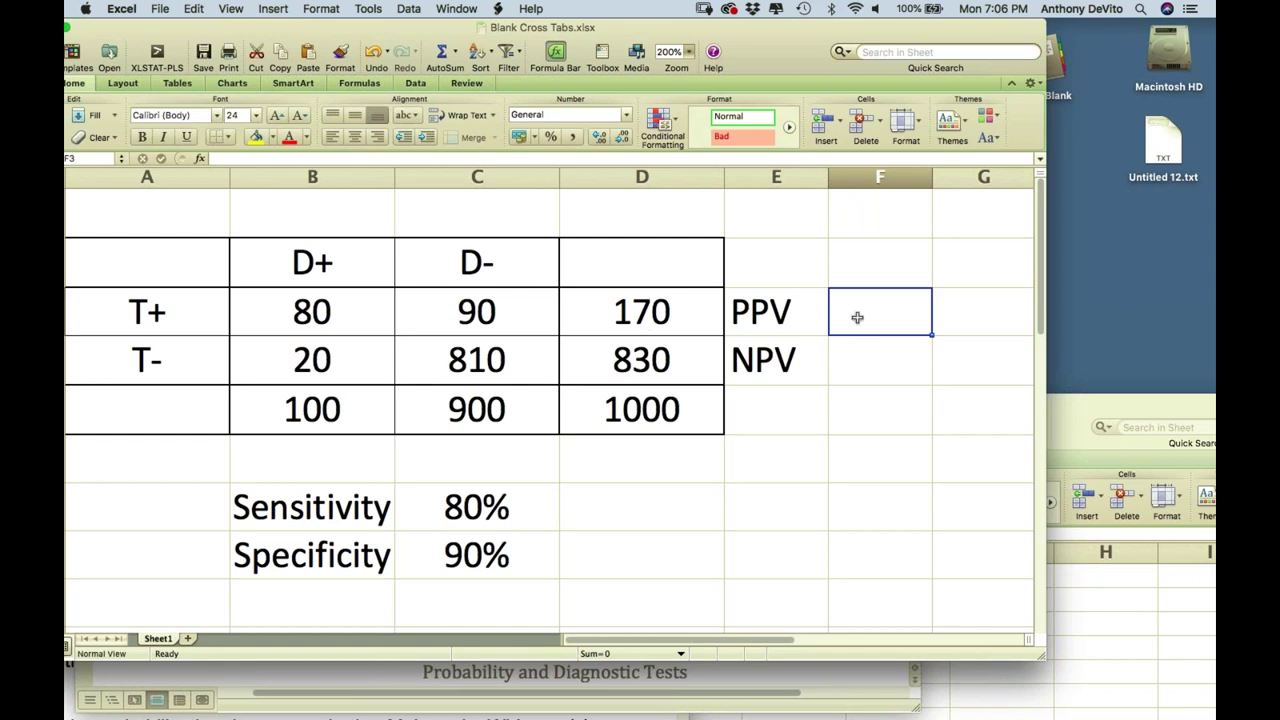
text(=)
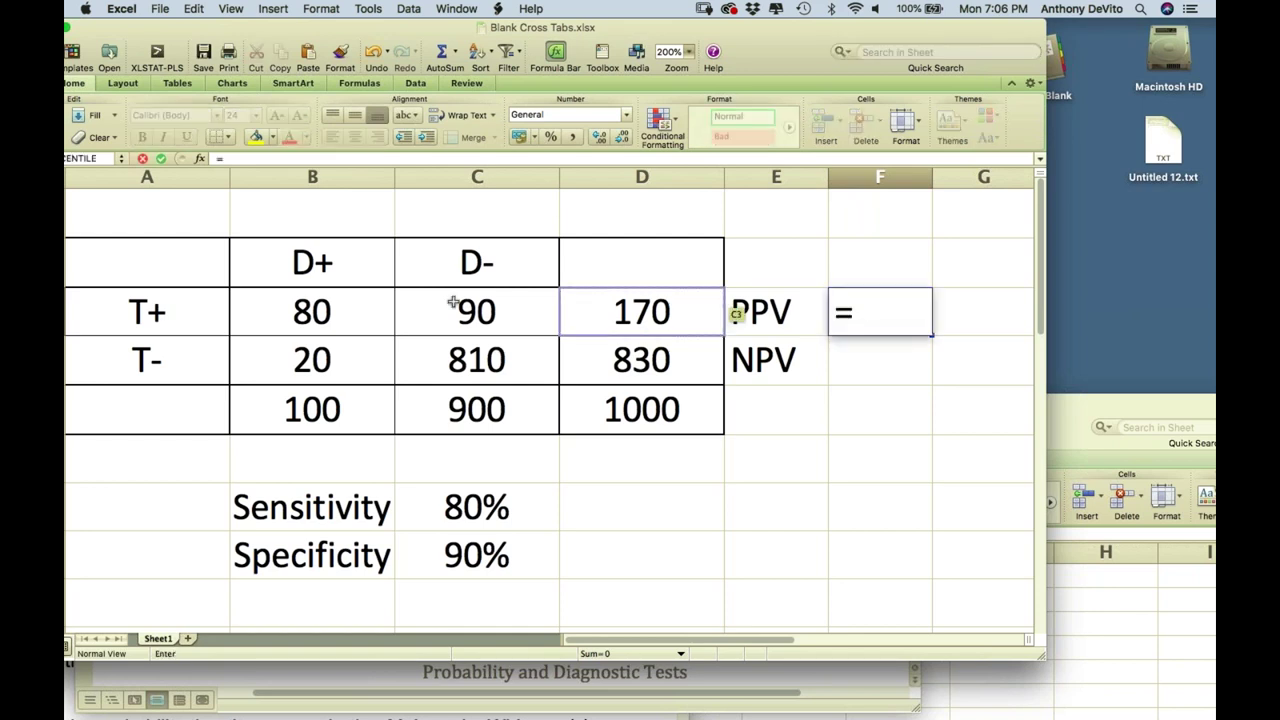
text(/)
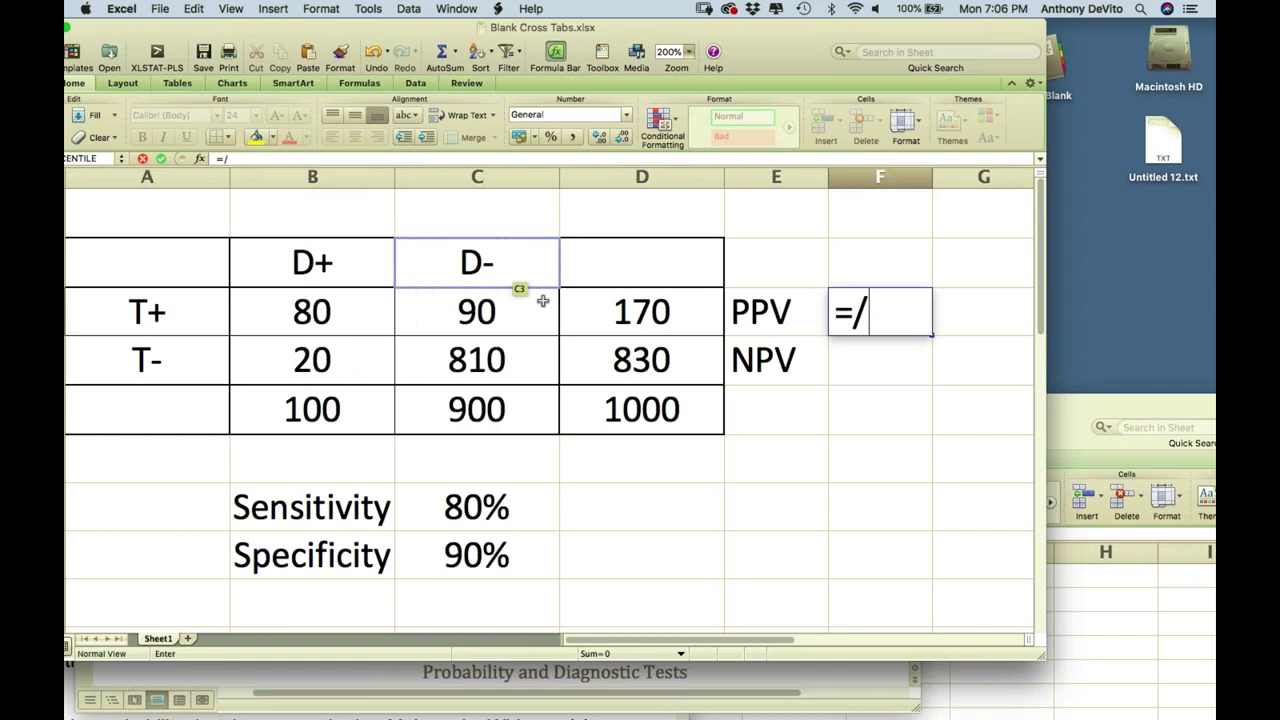
click(633, 318)
key(BackSpace)
key(BackSpace)
key(BackSpace)
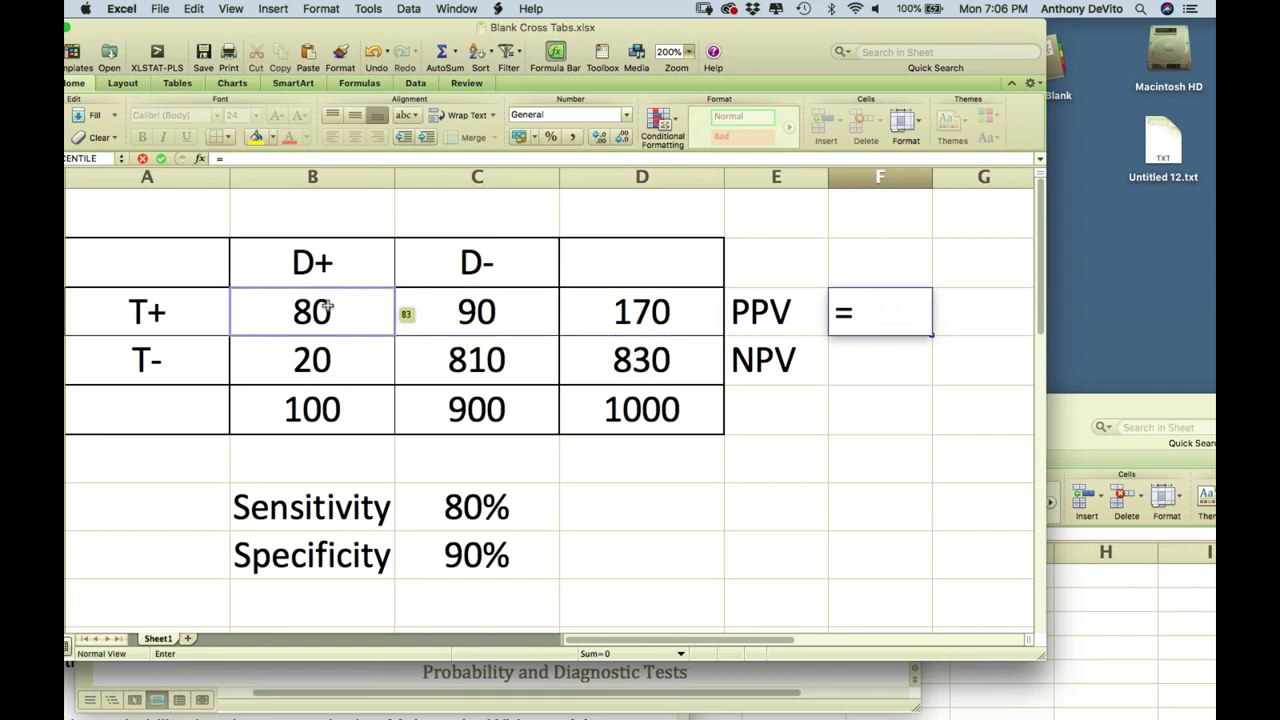
click(326, 308)
text(/)
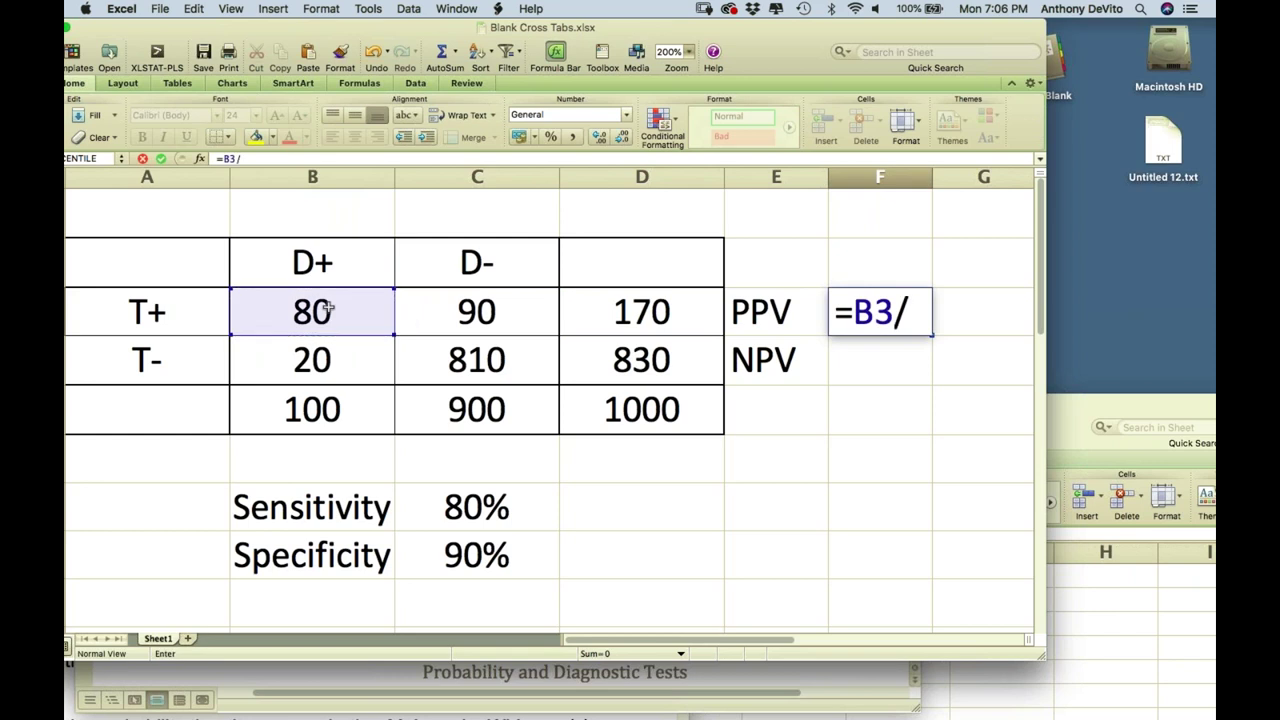
click(637, 312)
key(Return)
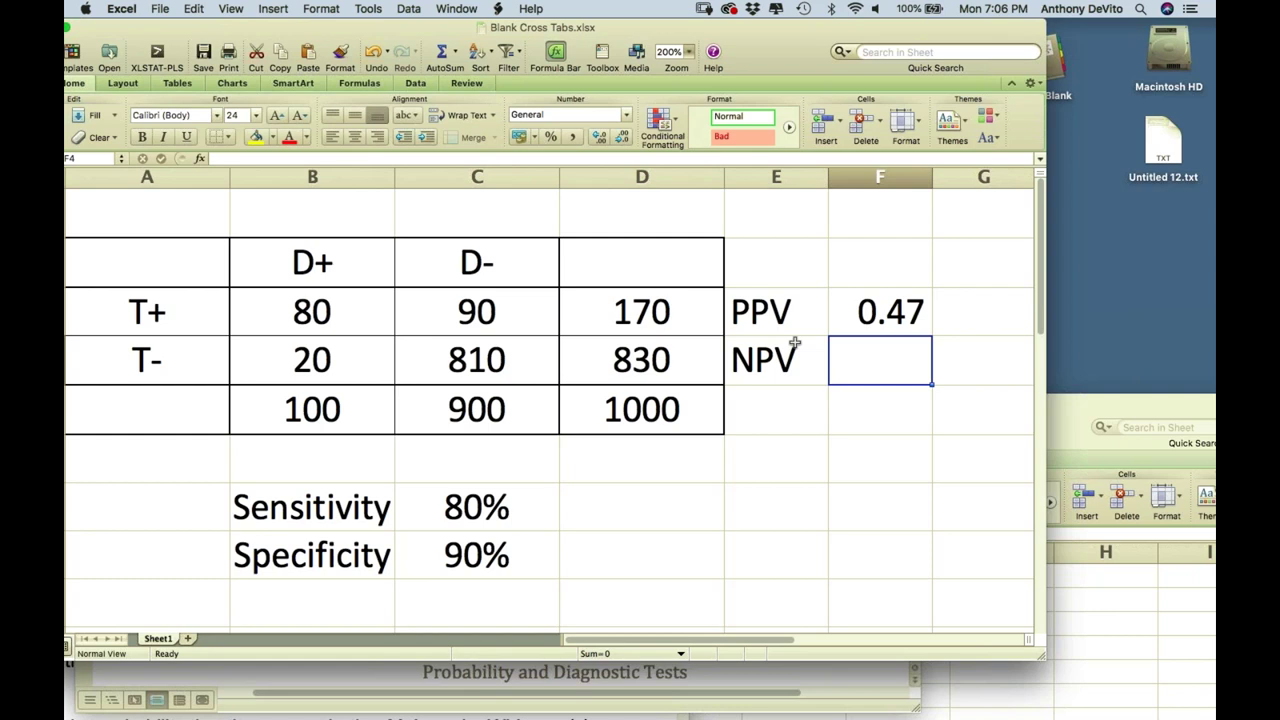
Calculate the NPV in F4 by dividing the T-/D- count by the T- row total with =C4/D4
click(1101, 26)
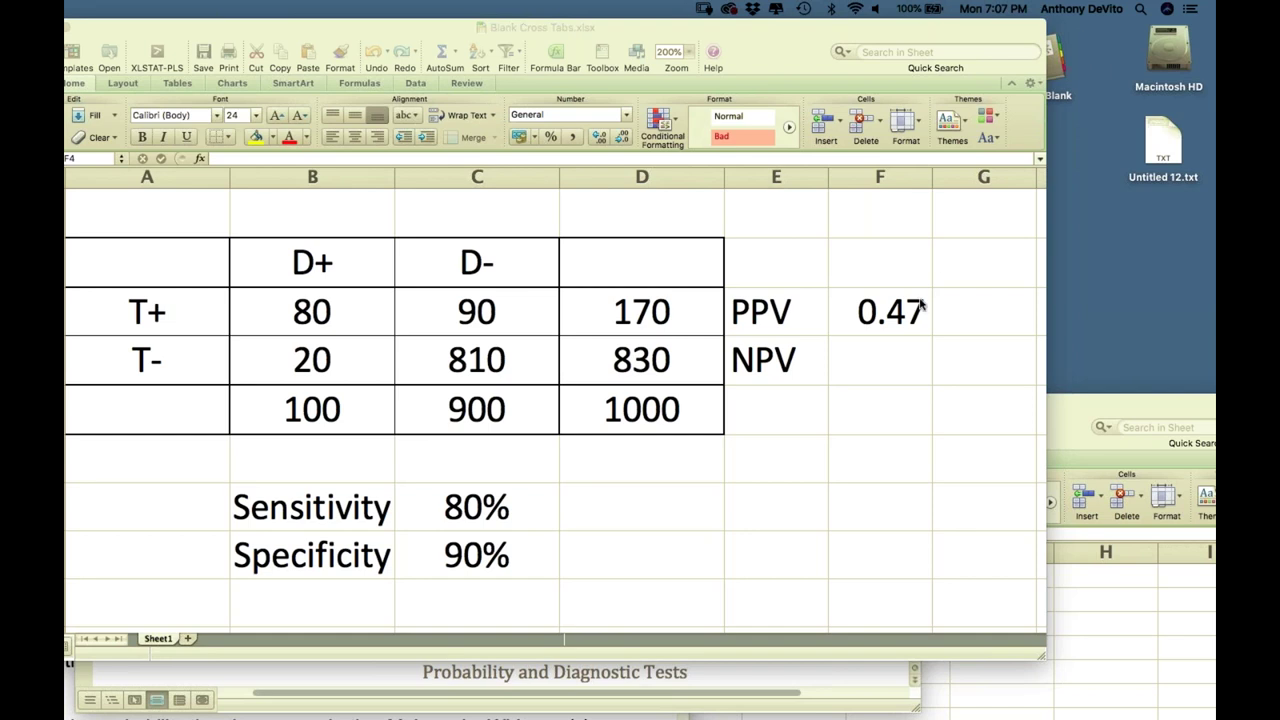
click(874, 362)
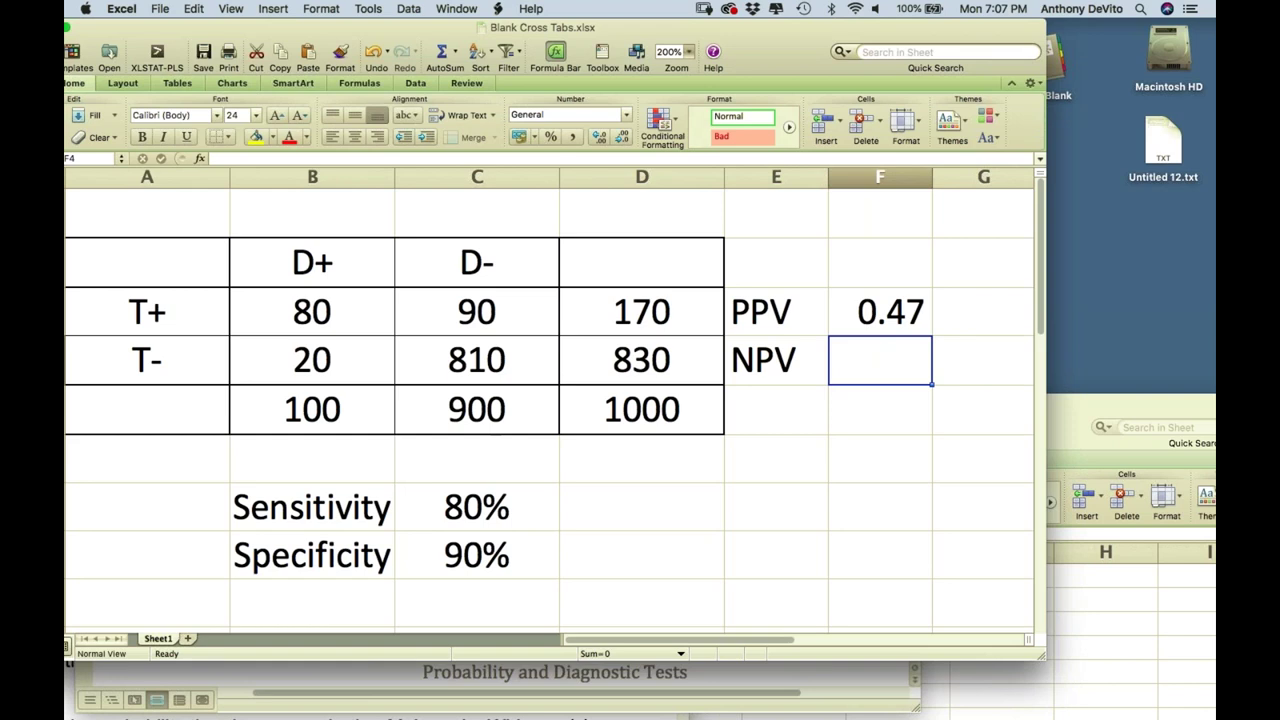
text(=)
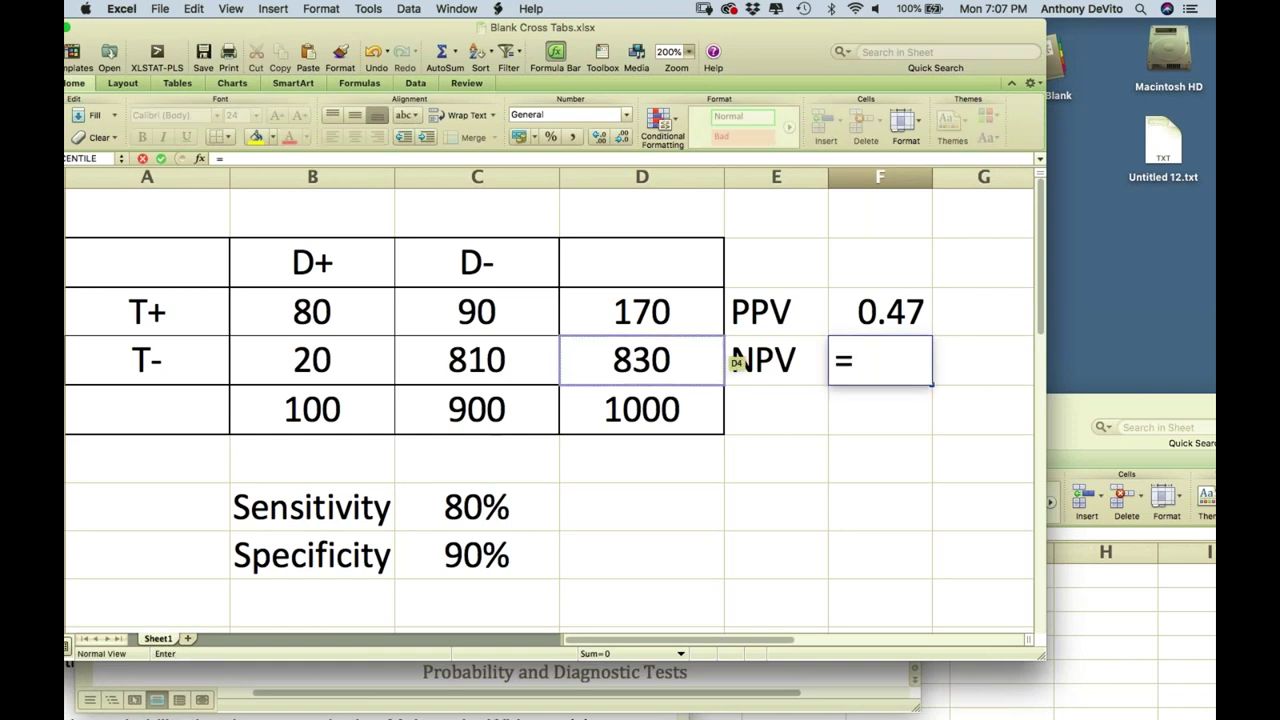
click(517, 362)
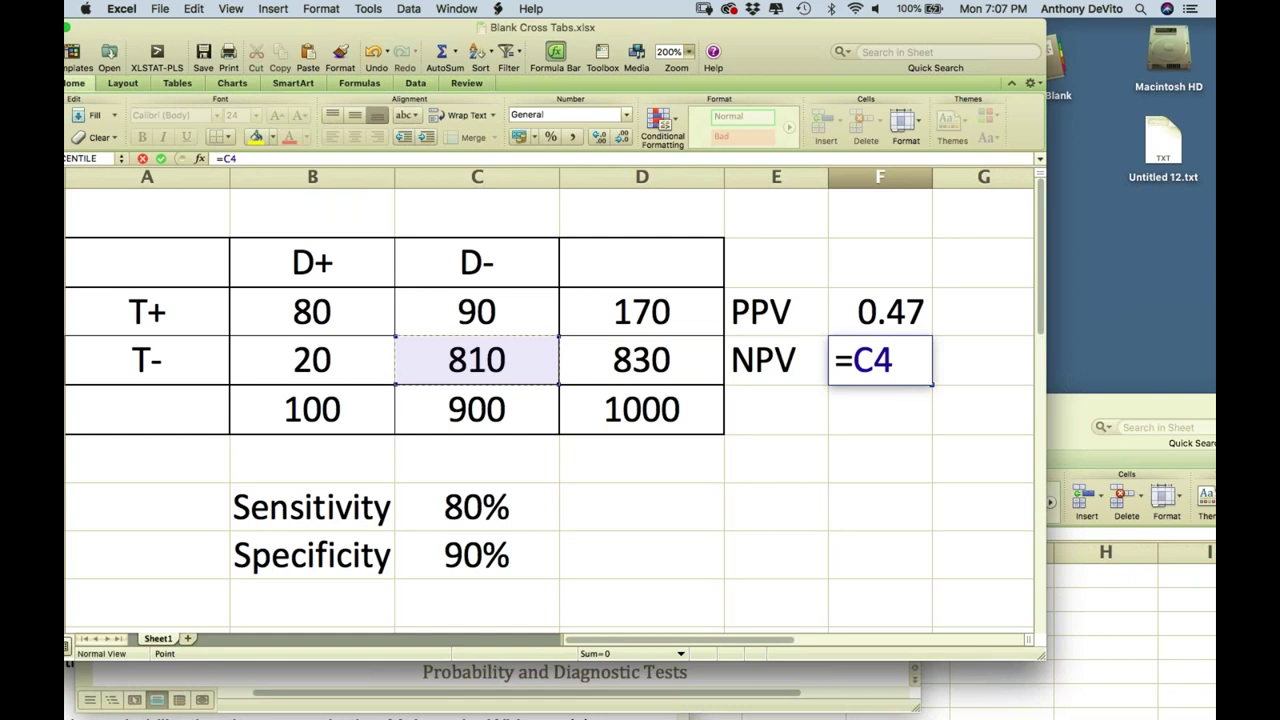
text(/)
click(641, 360)
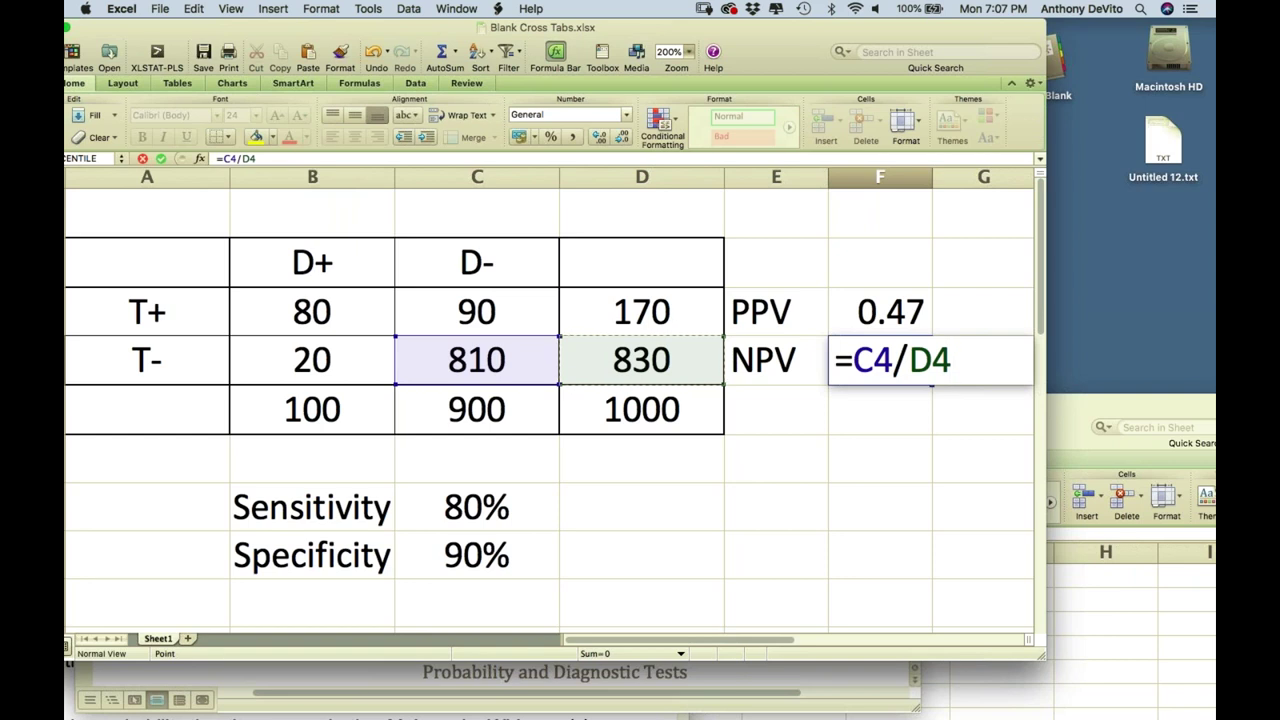
key(Return)
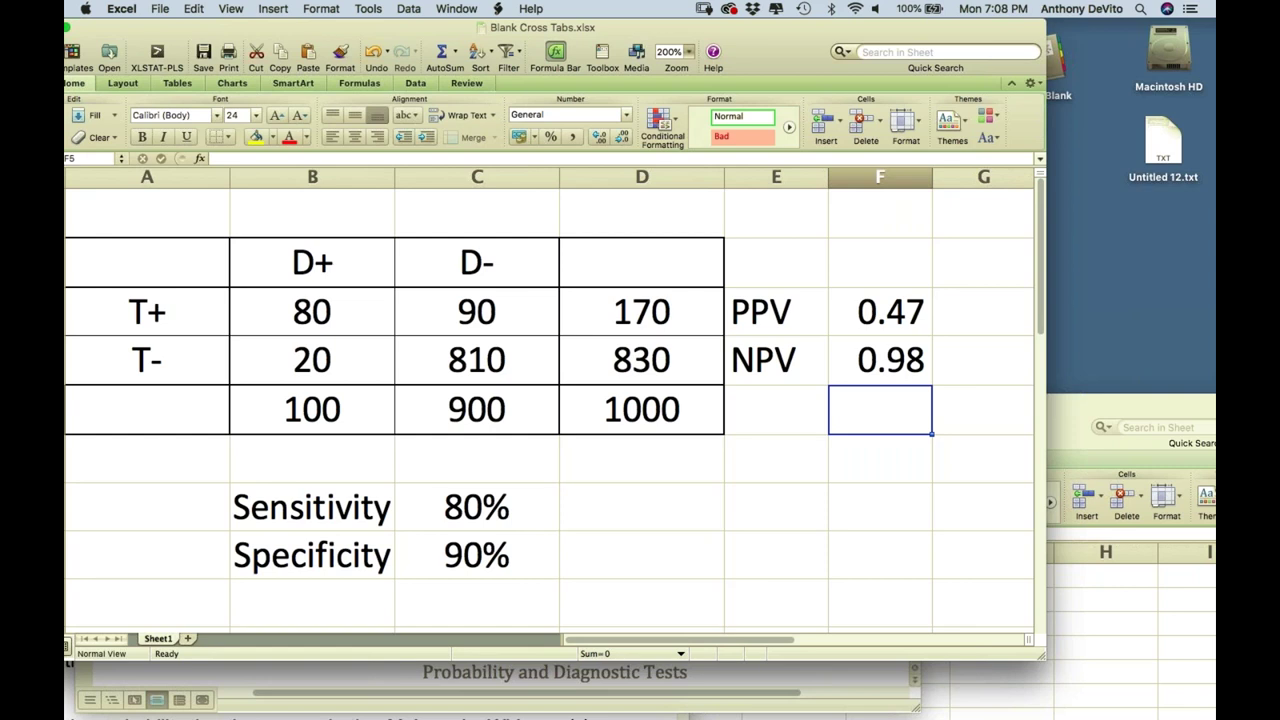
Fill the totals row of the second blank cross table with 10 for D+, 990 for D- and 1000 overall
click(879, 313)
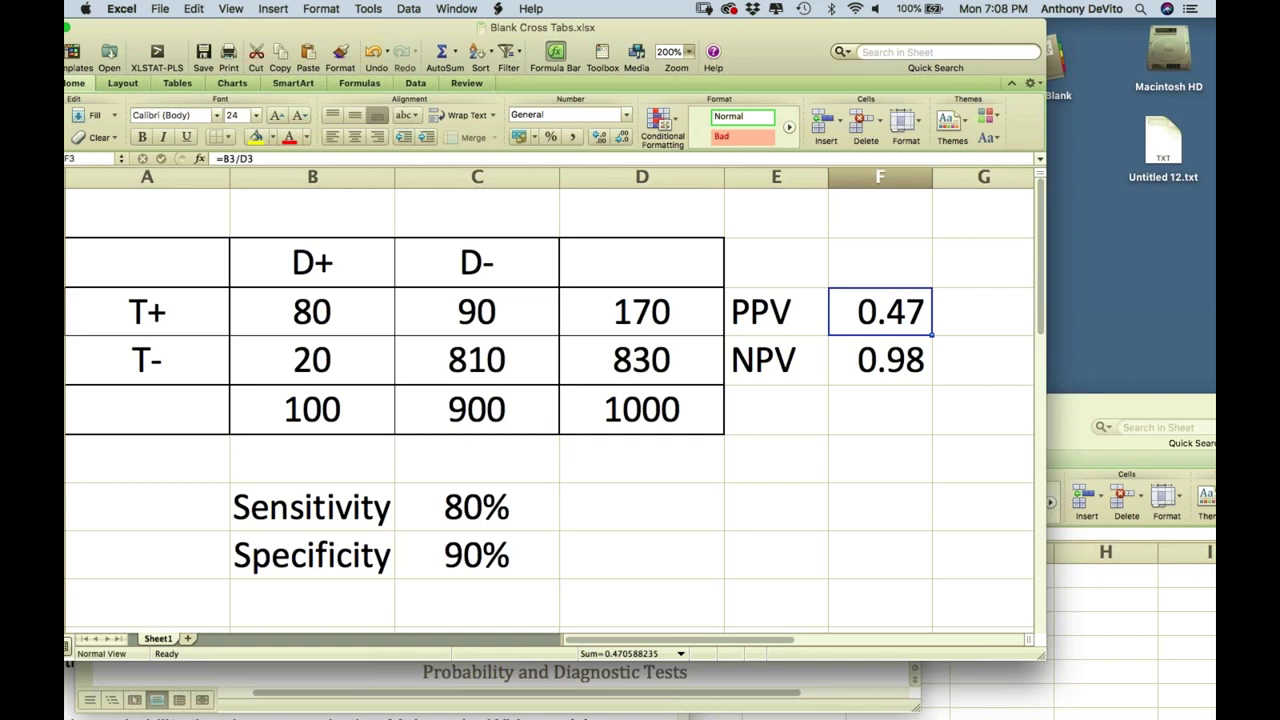
scroll(550, 400, down, 5)
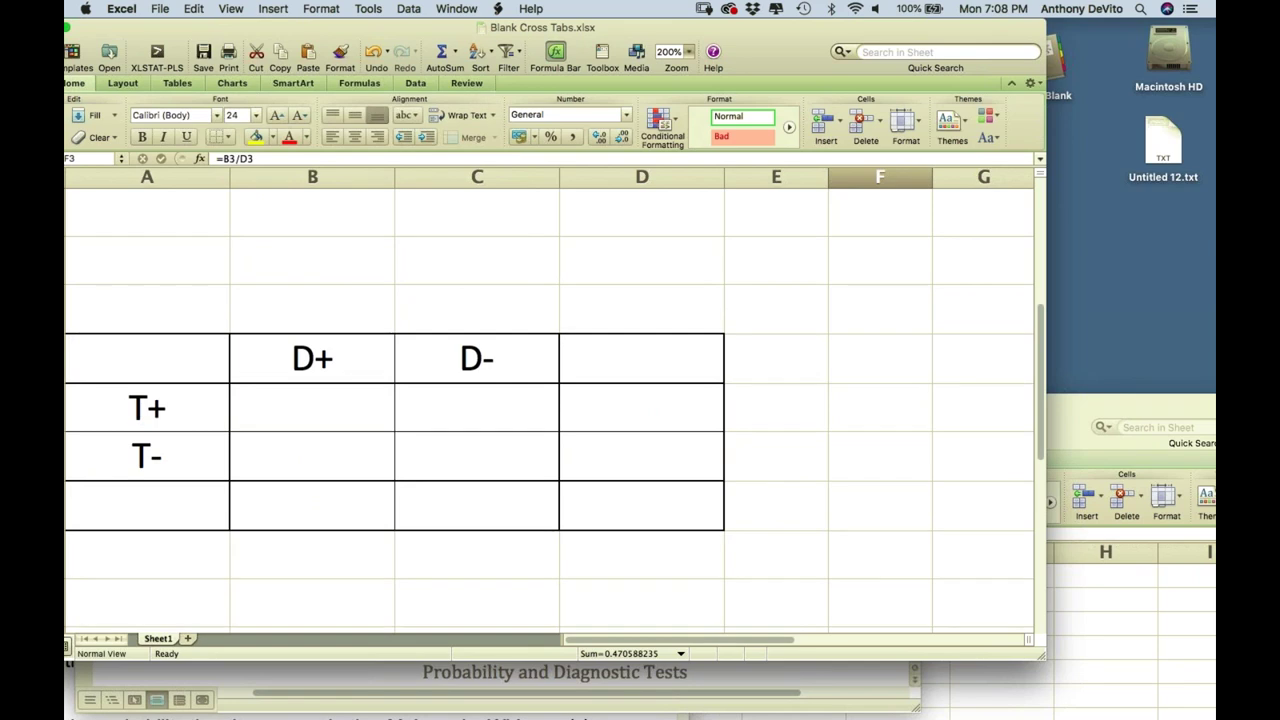
click(656, 498)
text(1000)
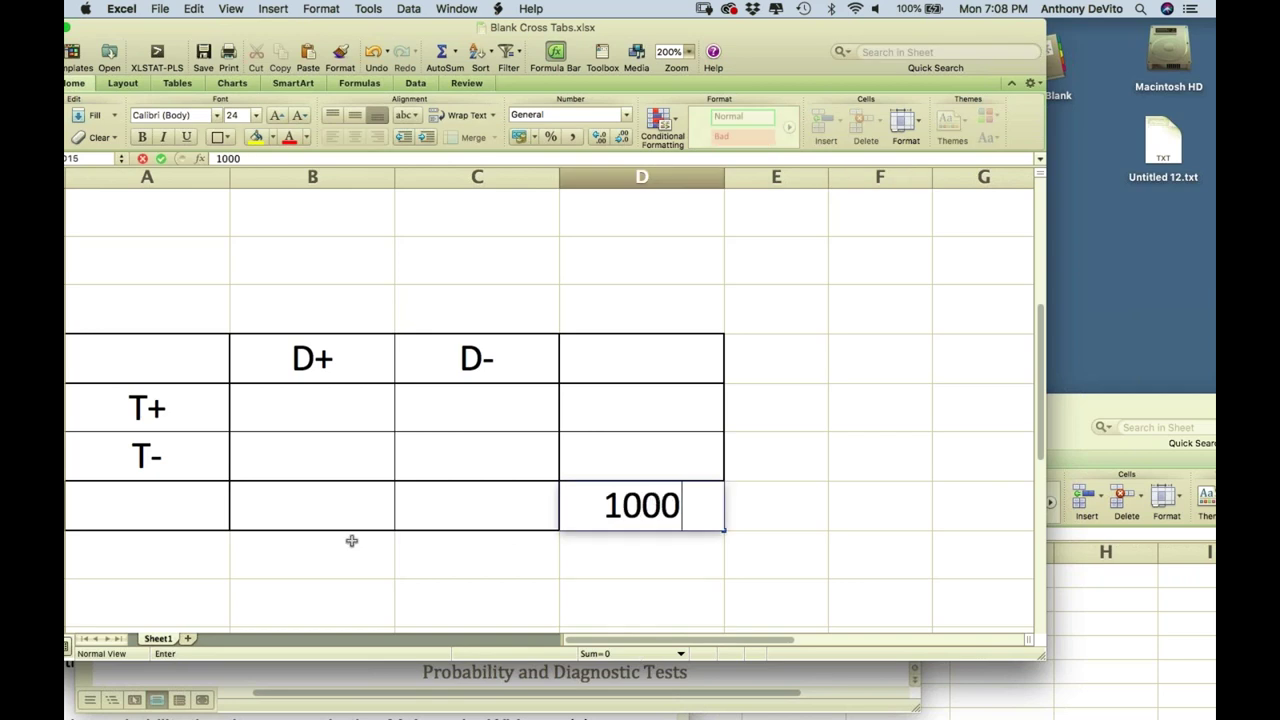
click(343, 500)
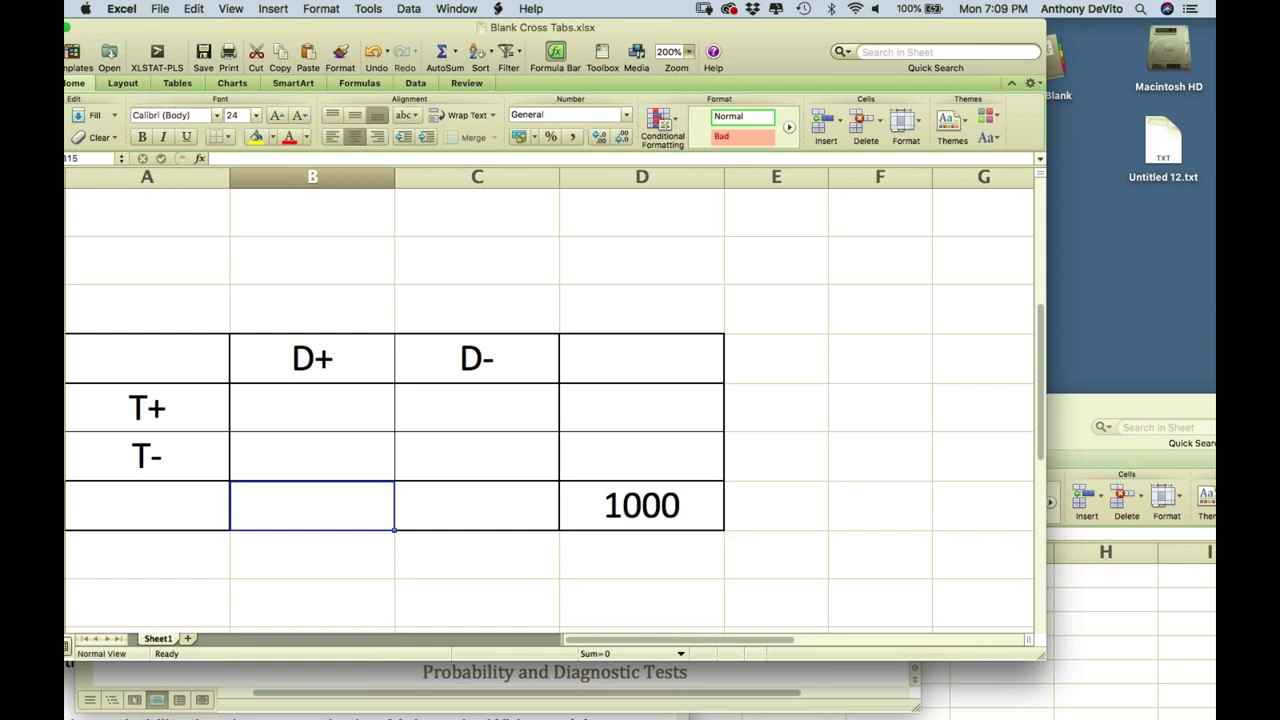
text(10)
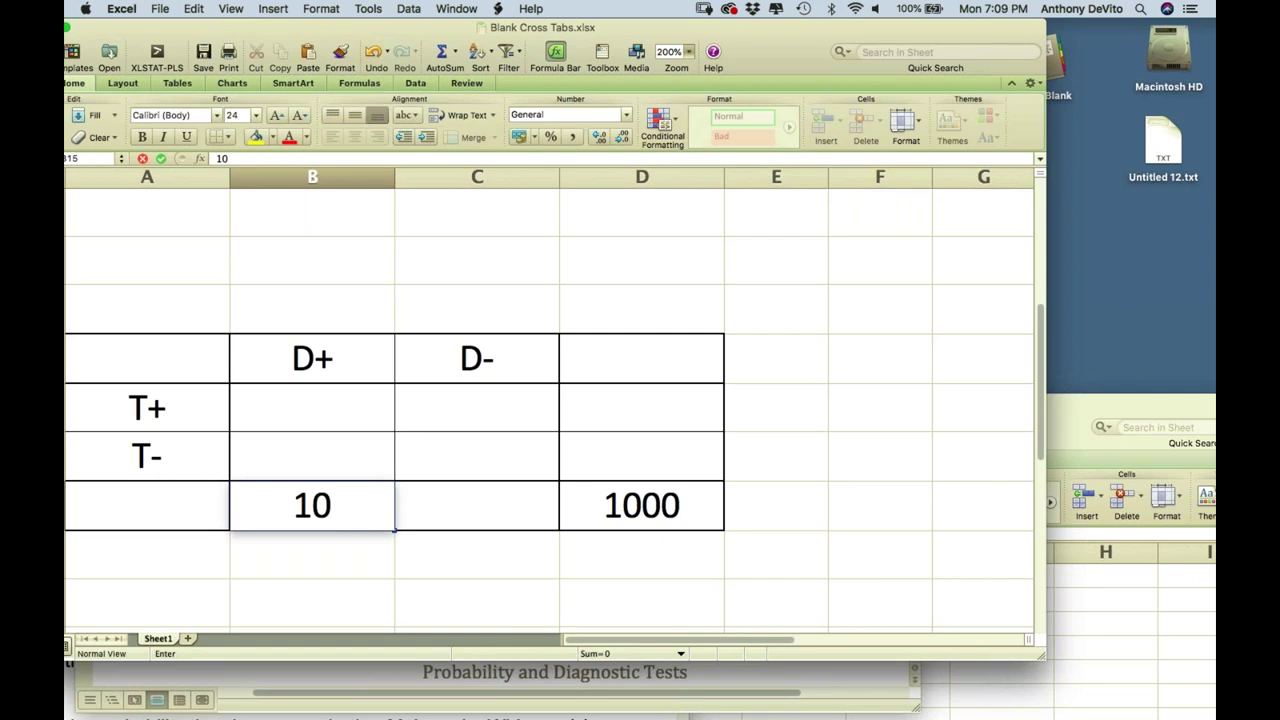
key(Tab)
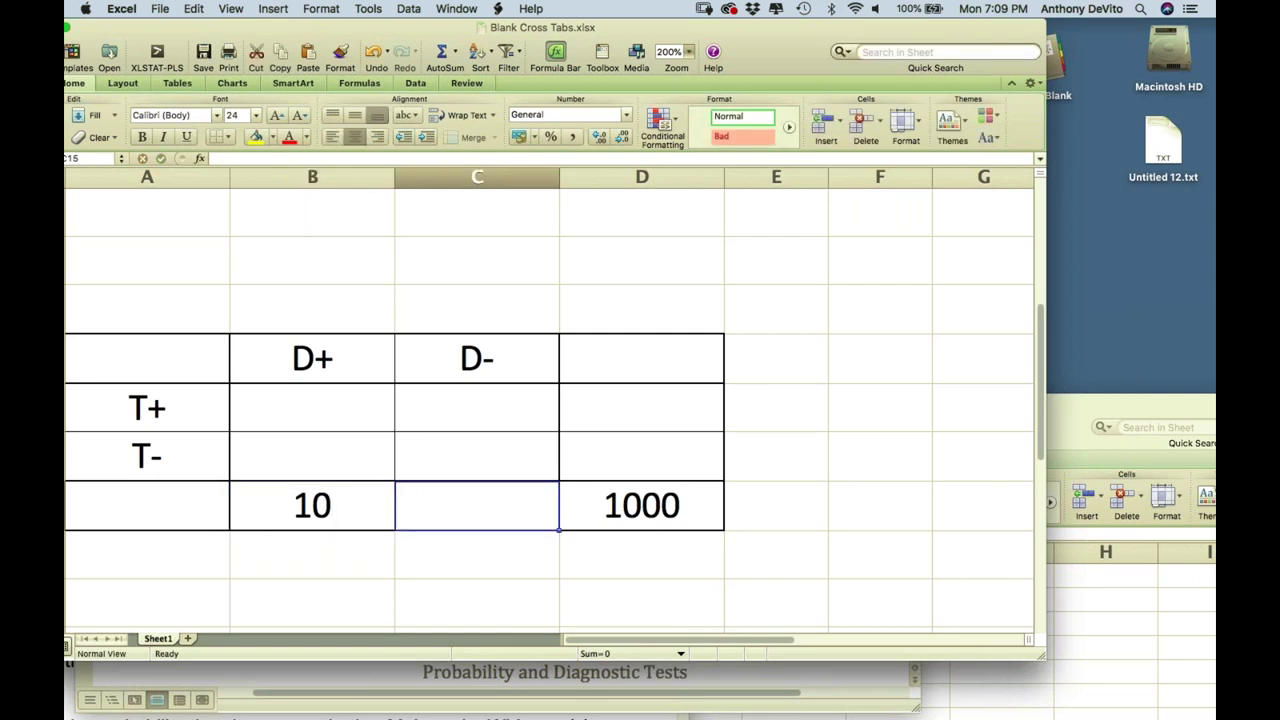
click(324, 511)
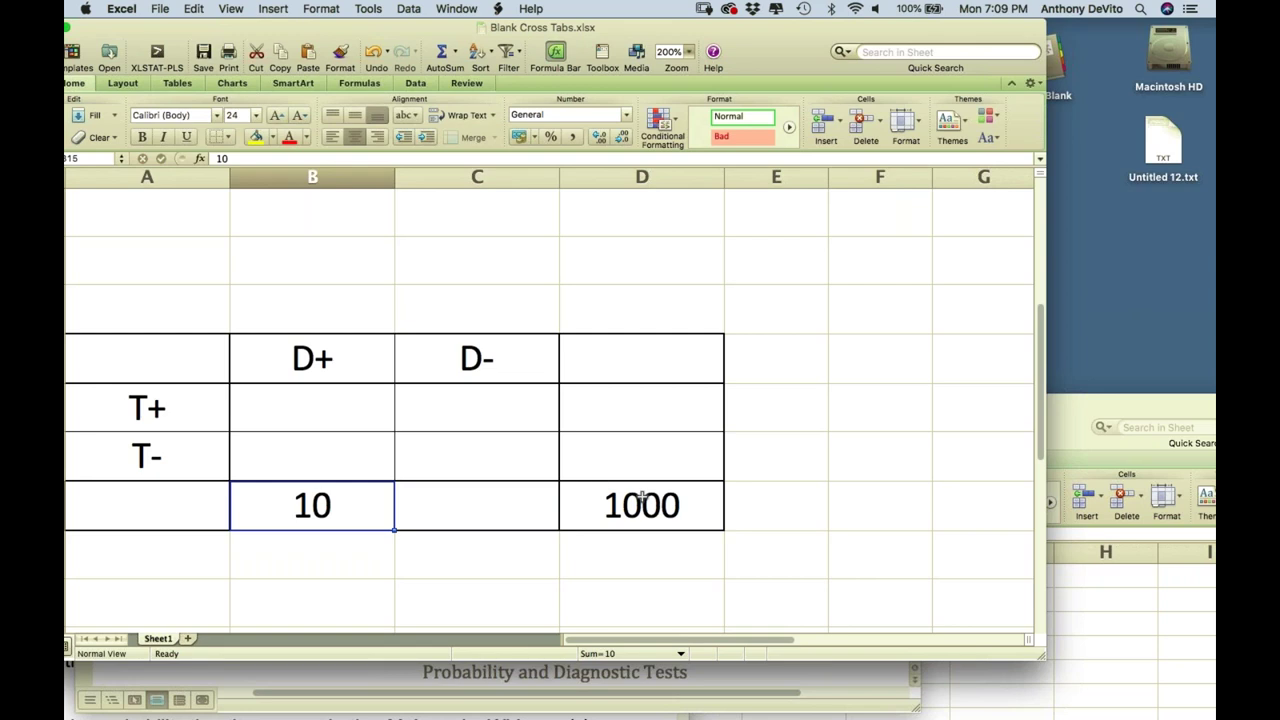
click(500, 497)
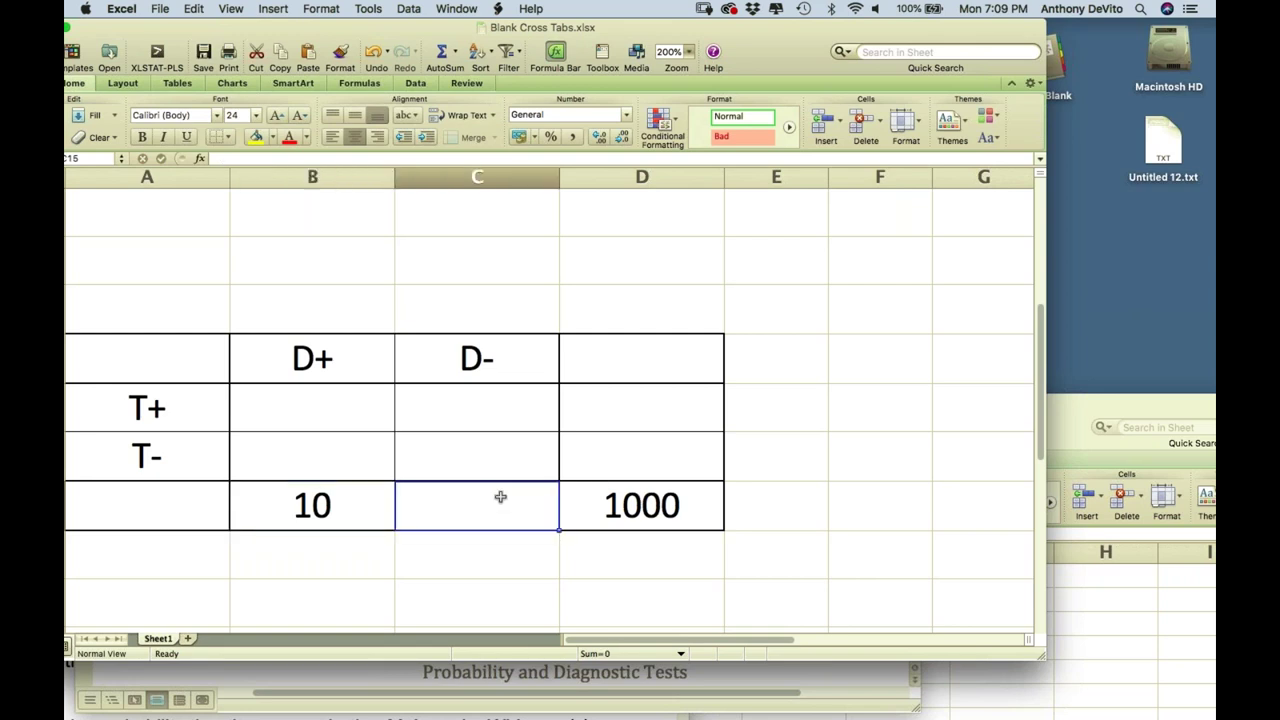
text(990)
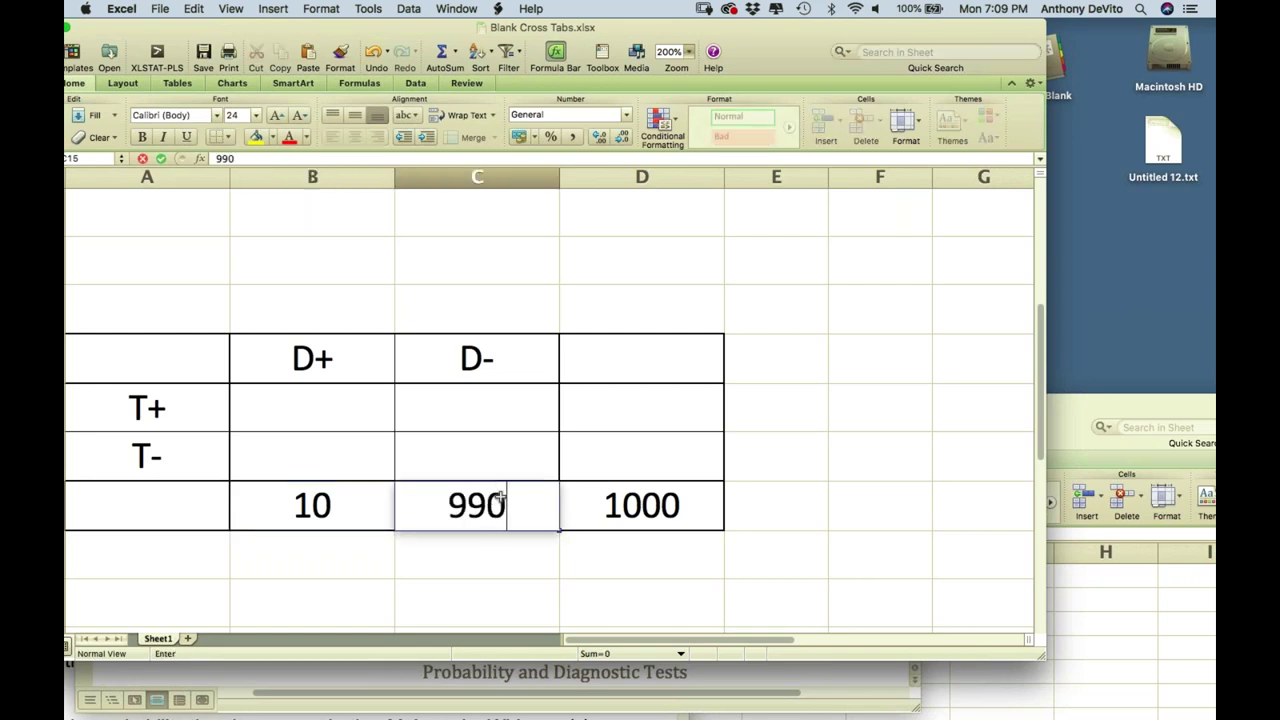
Below the second cross table, add the labels Sens and Spec with 80% and 90% beside them
scroll(343, 449, down, 1)
scroll(343, 455, down, 2)
scroll(343, 455, up, 2)
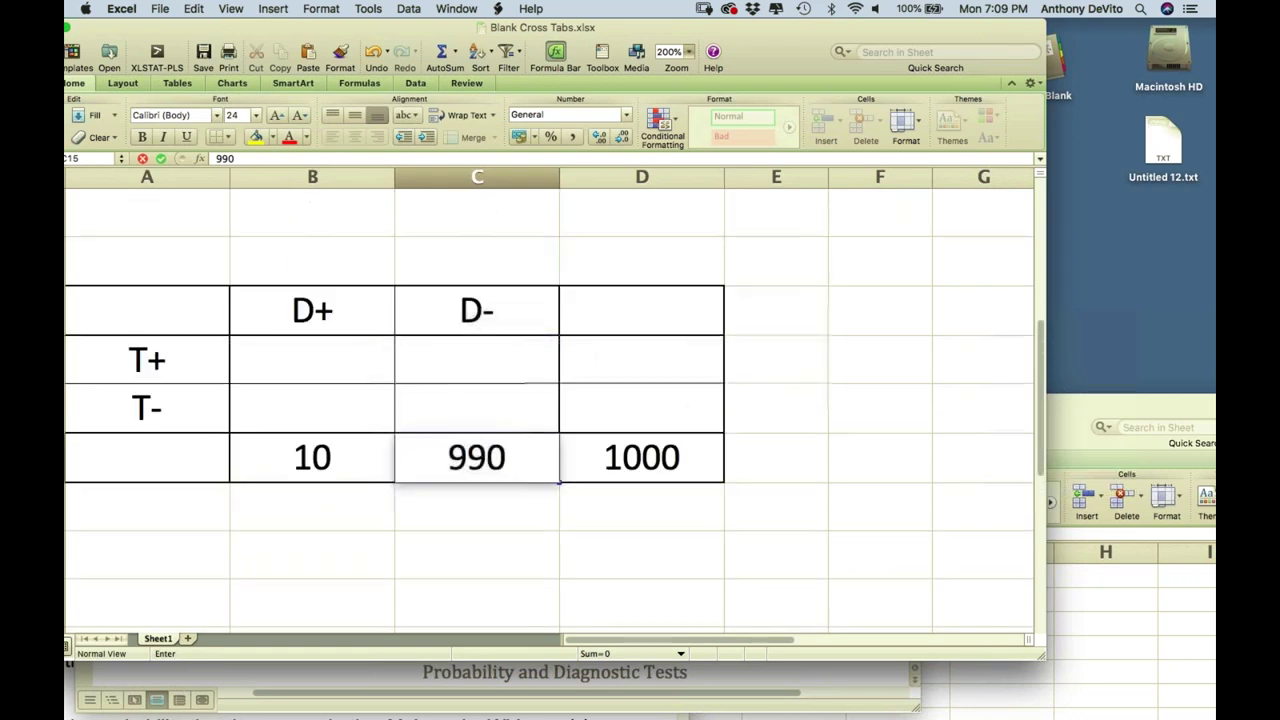
click(311, 567)
text(Sens)
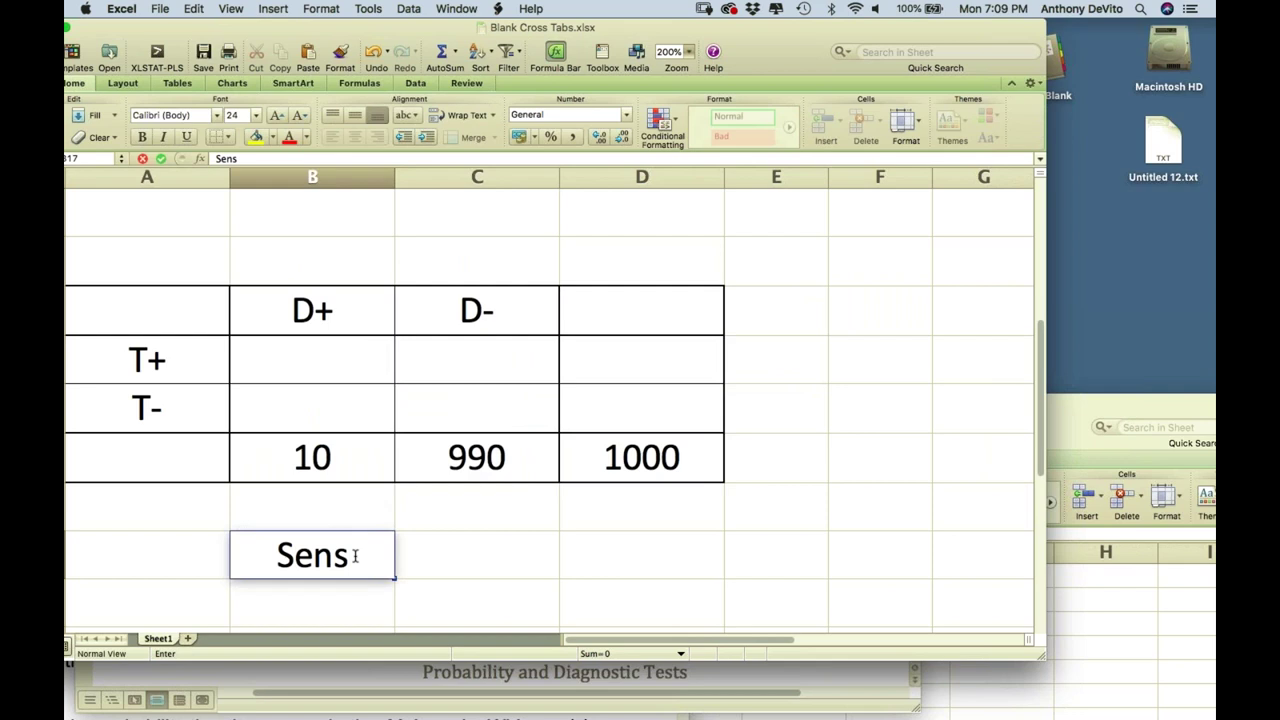
key(Tab)
text(80%)
click(360, 606)
text(Spec)
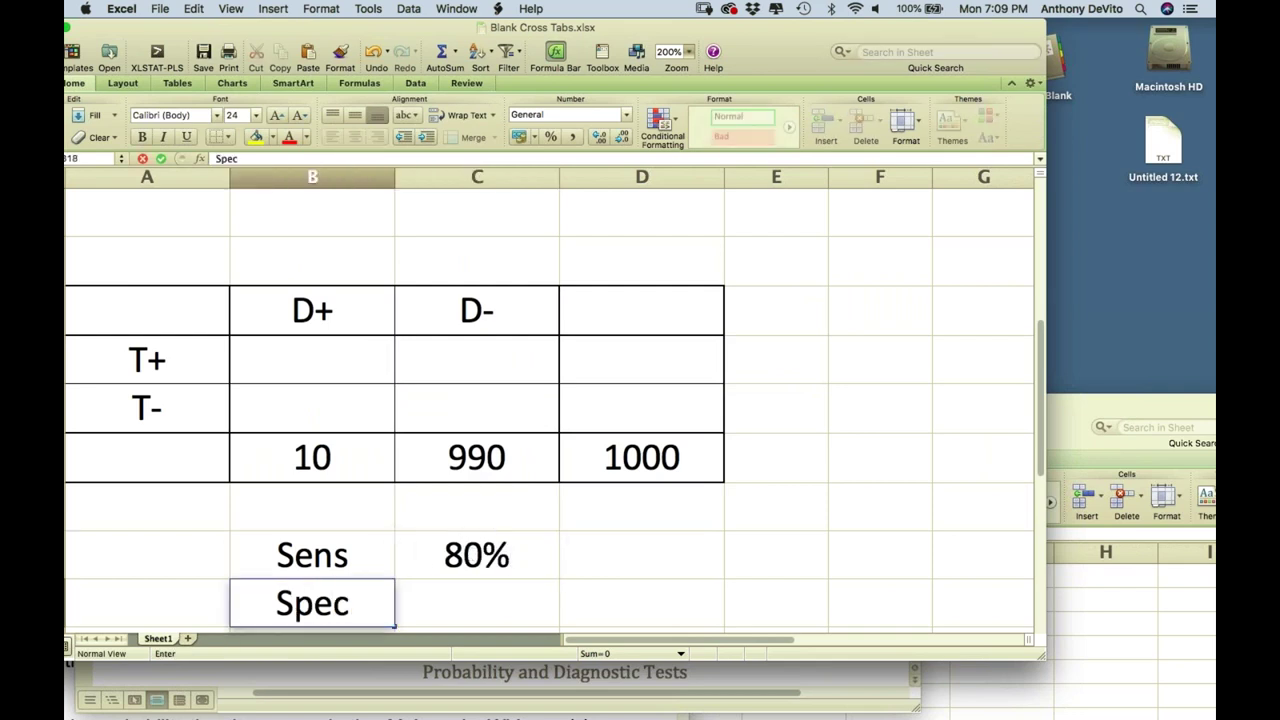
key(Tab)
text(90)
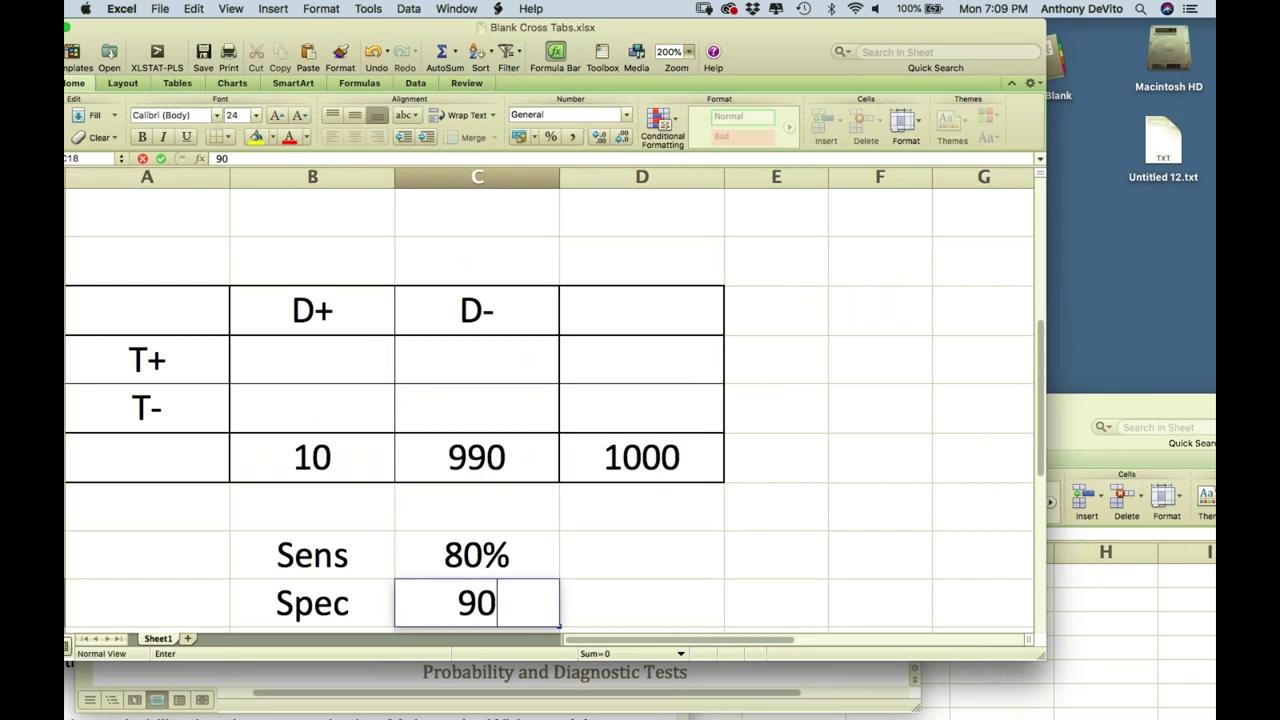
text(%)
click(776, 506)
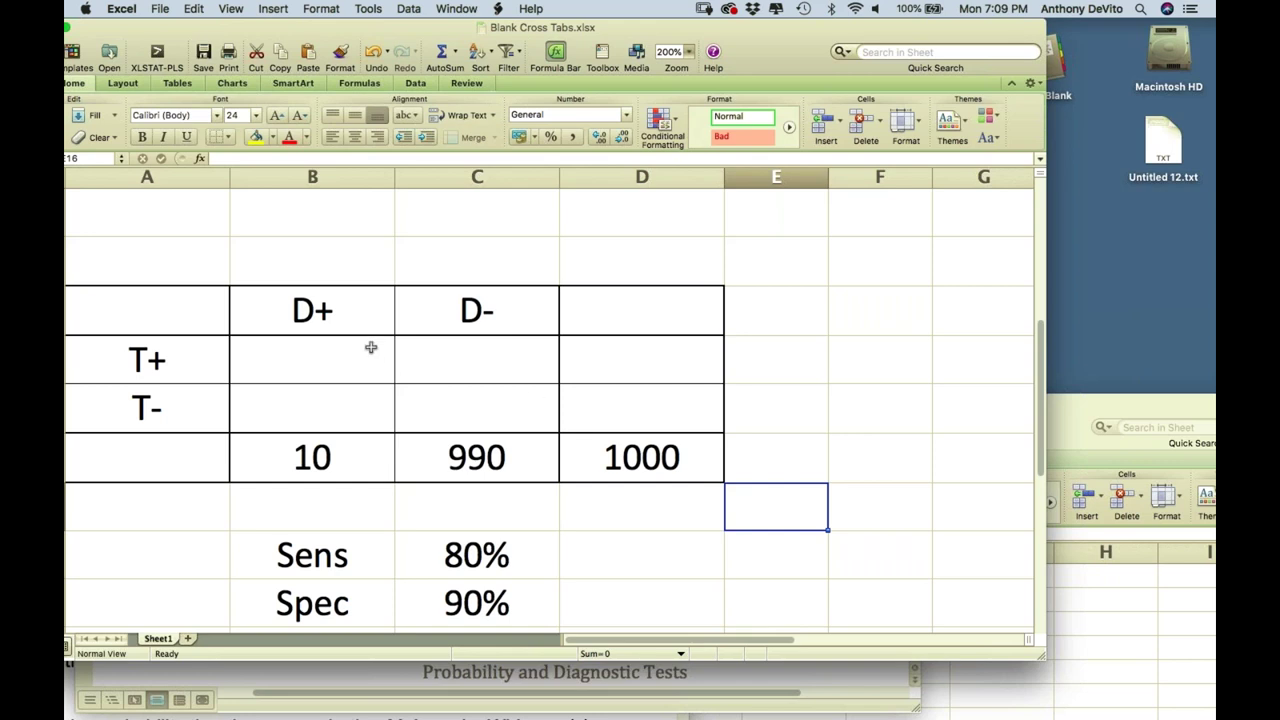
Enter 8 as the T+ count in the D+ column of the second cross table
click(323, 459)
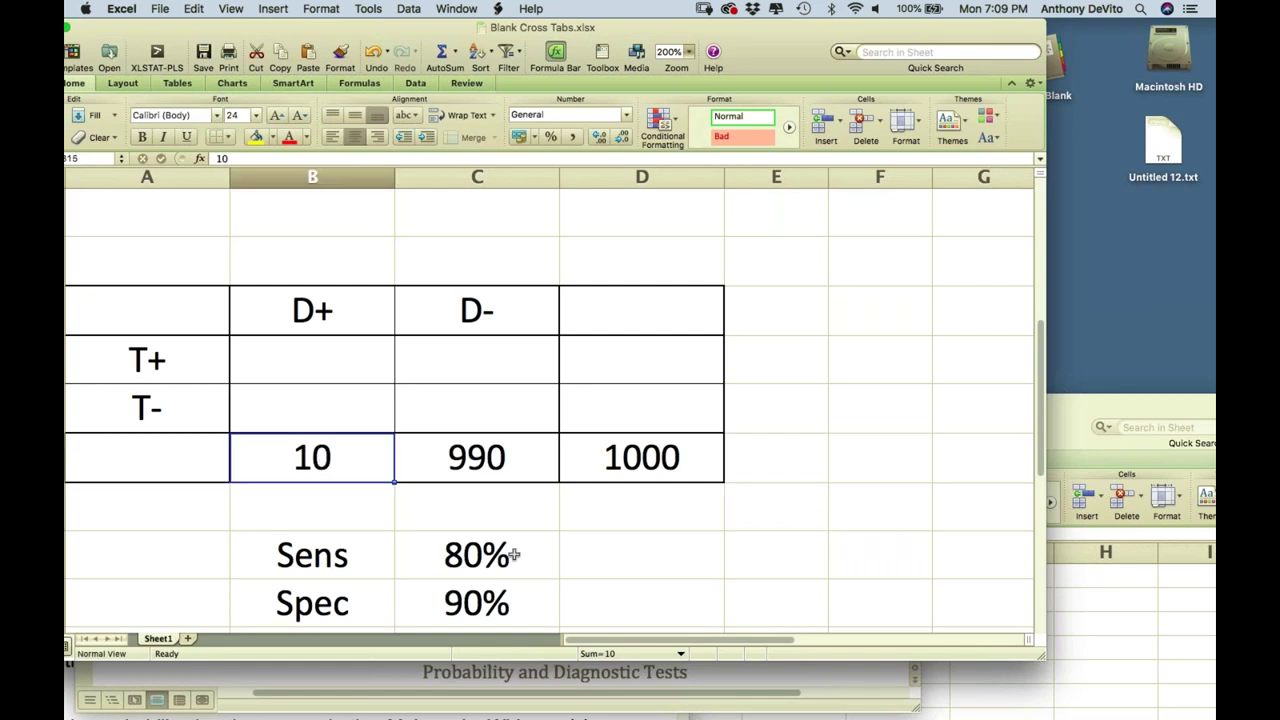
click(307, 359)
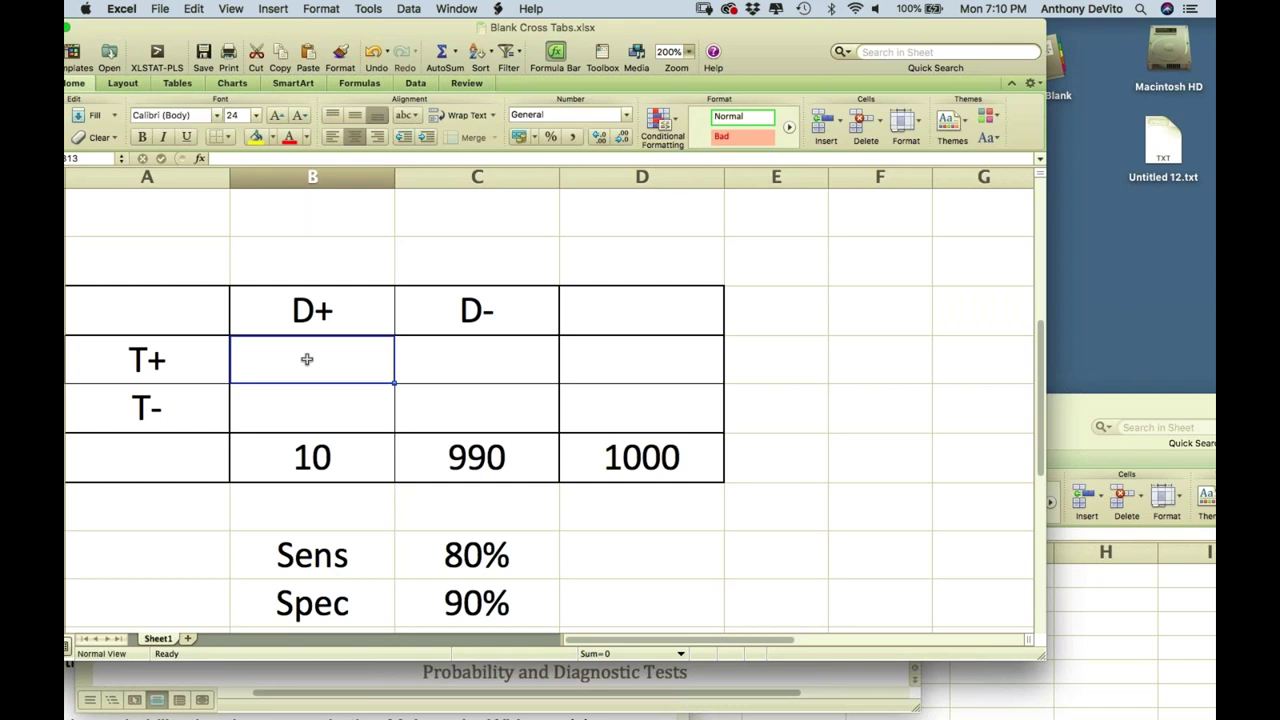
text(8)
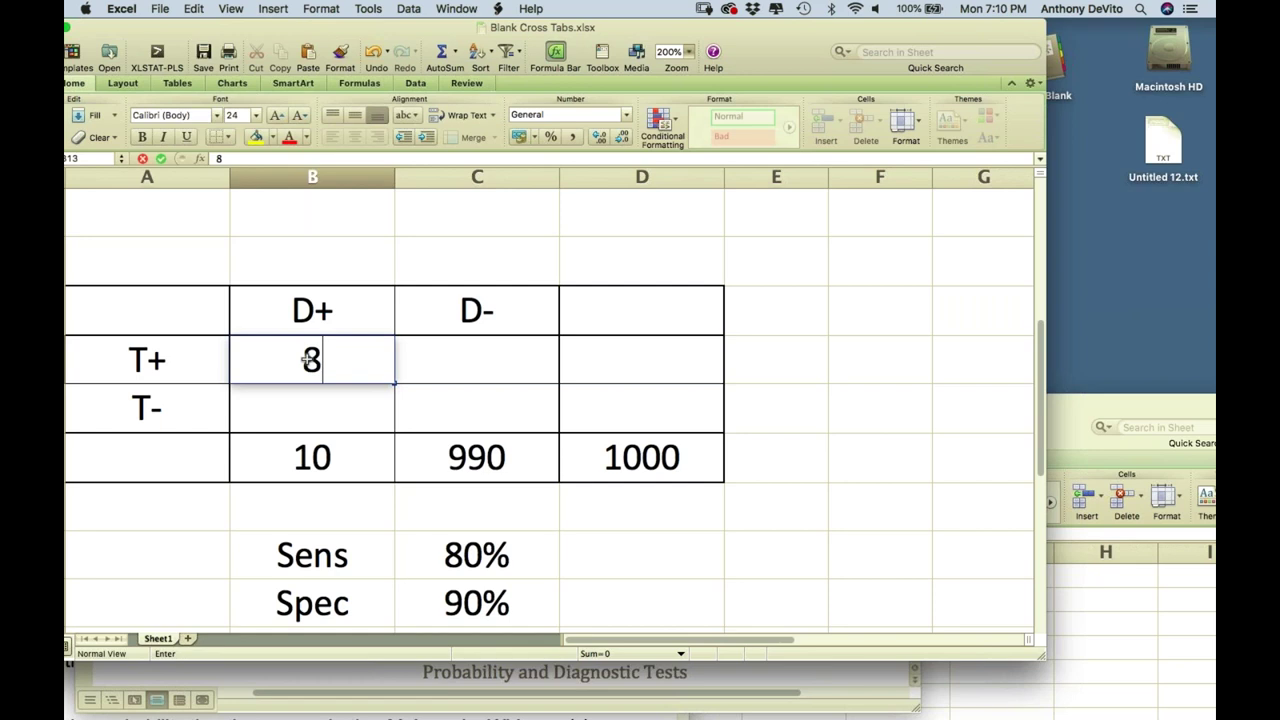
click(324, 452)
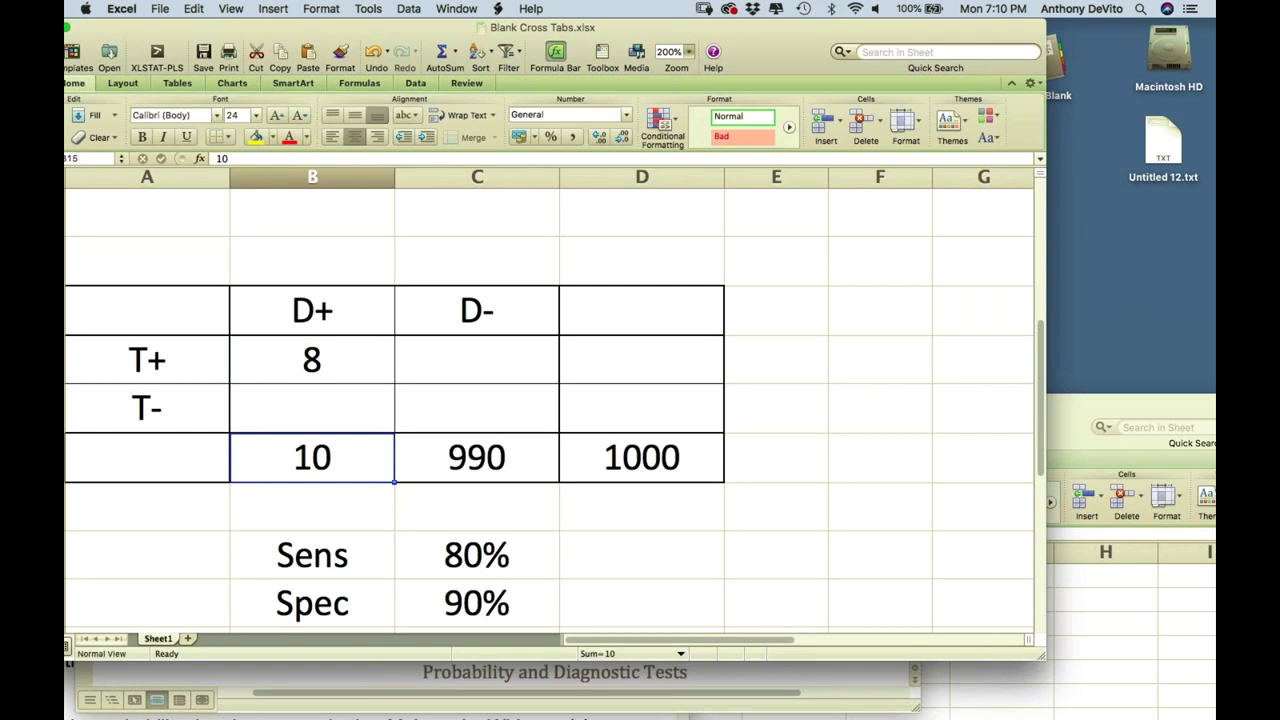
click(318, 408)
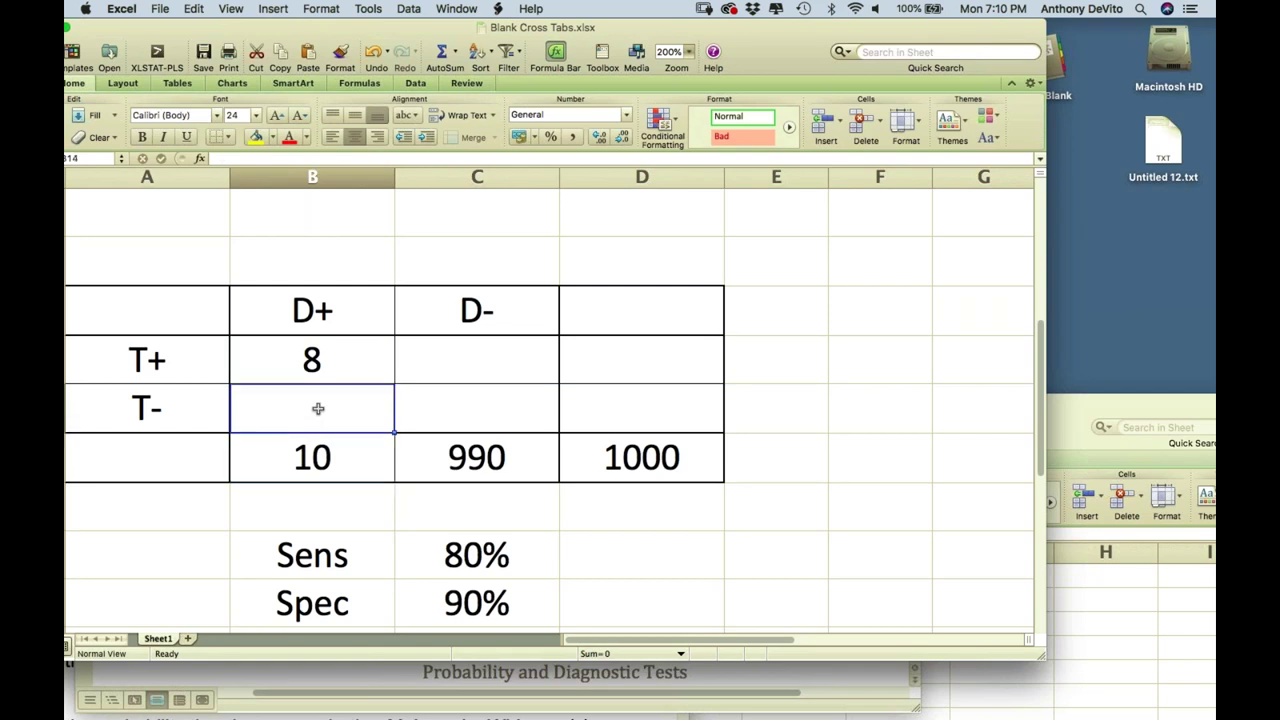
Replace the T+ entry in the D+ column with TP and label the T- cell below it FN
double_click(334, 364)
drag(334, 364, 288, 362)
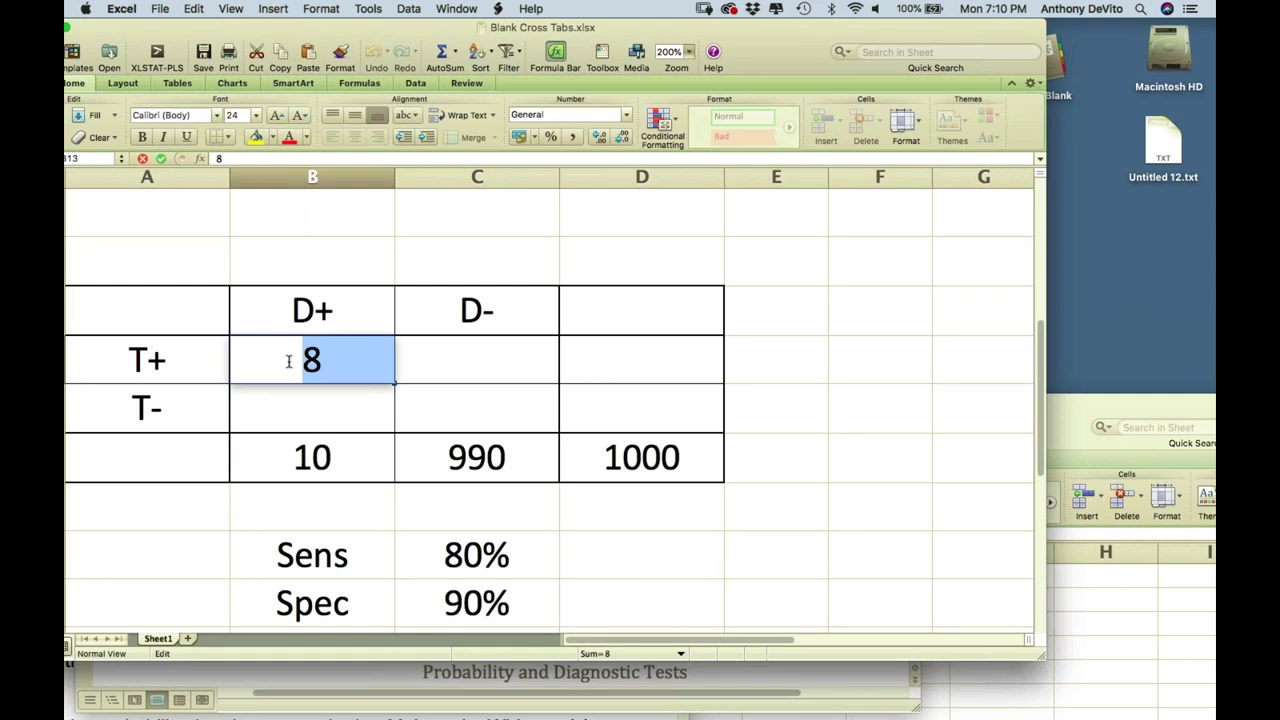
text(TP)
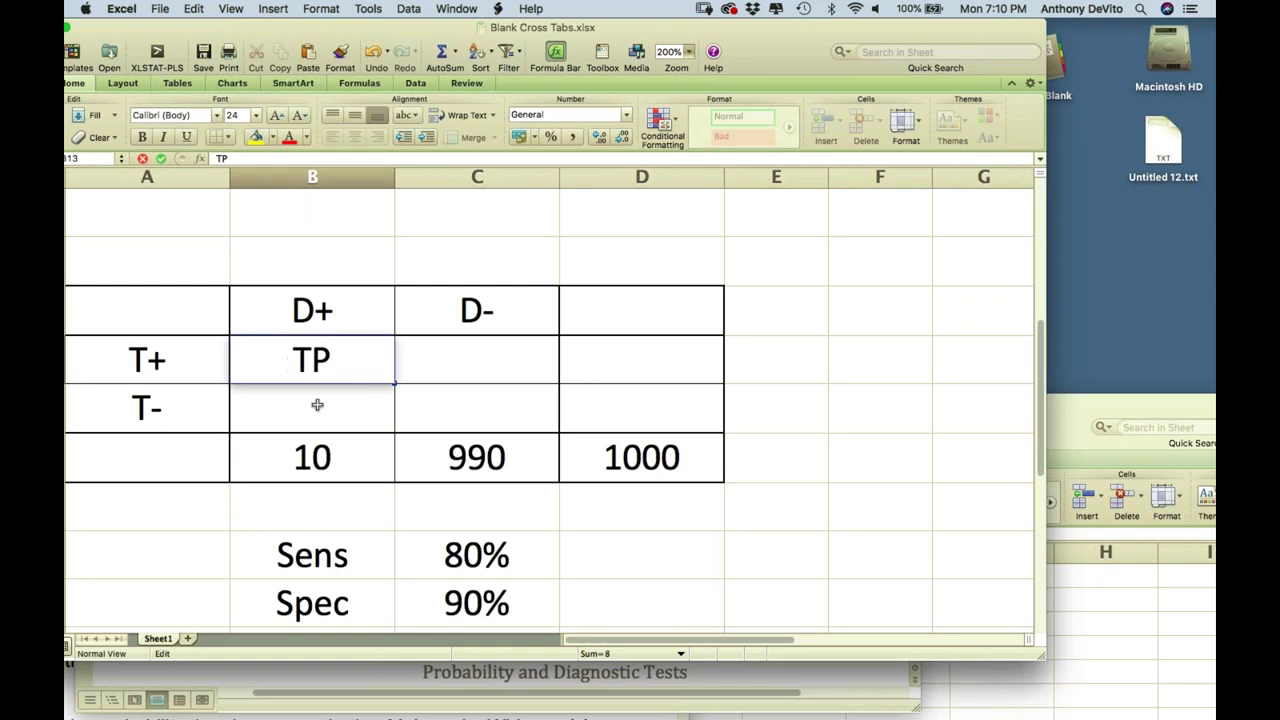
click(317, 406)
text(FM)
key(BackSpace)
text(N)
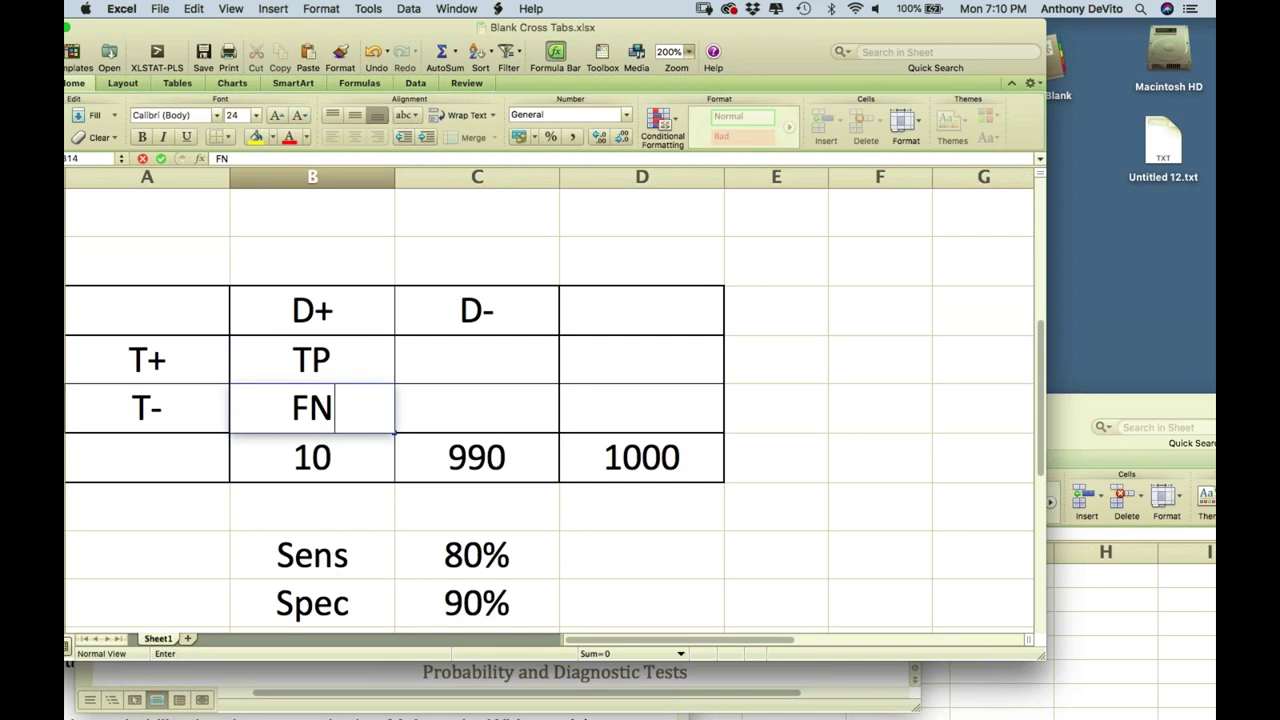
Label the D- column cells FP in the T+ row and TN in the T- row
click(437, 360)
text(T)
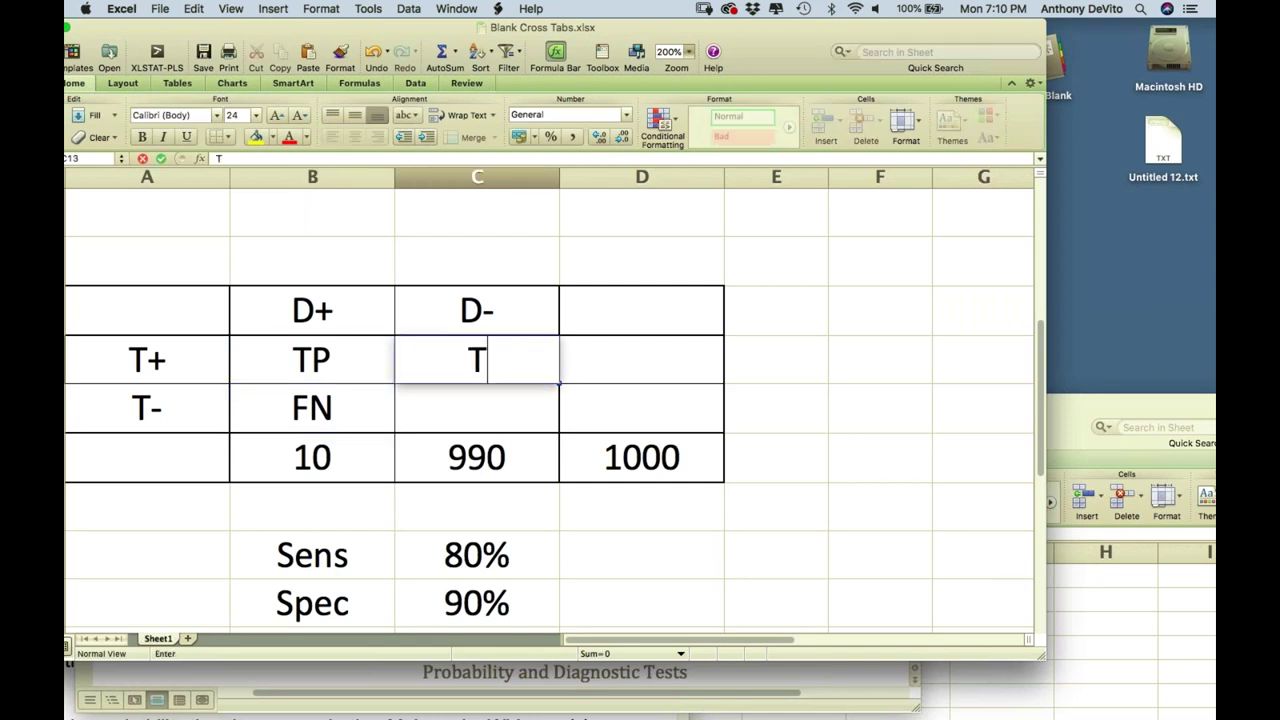
key(BackSpace)
text(FP)
key(Return)
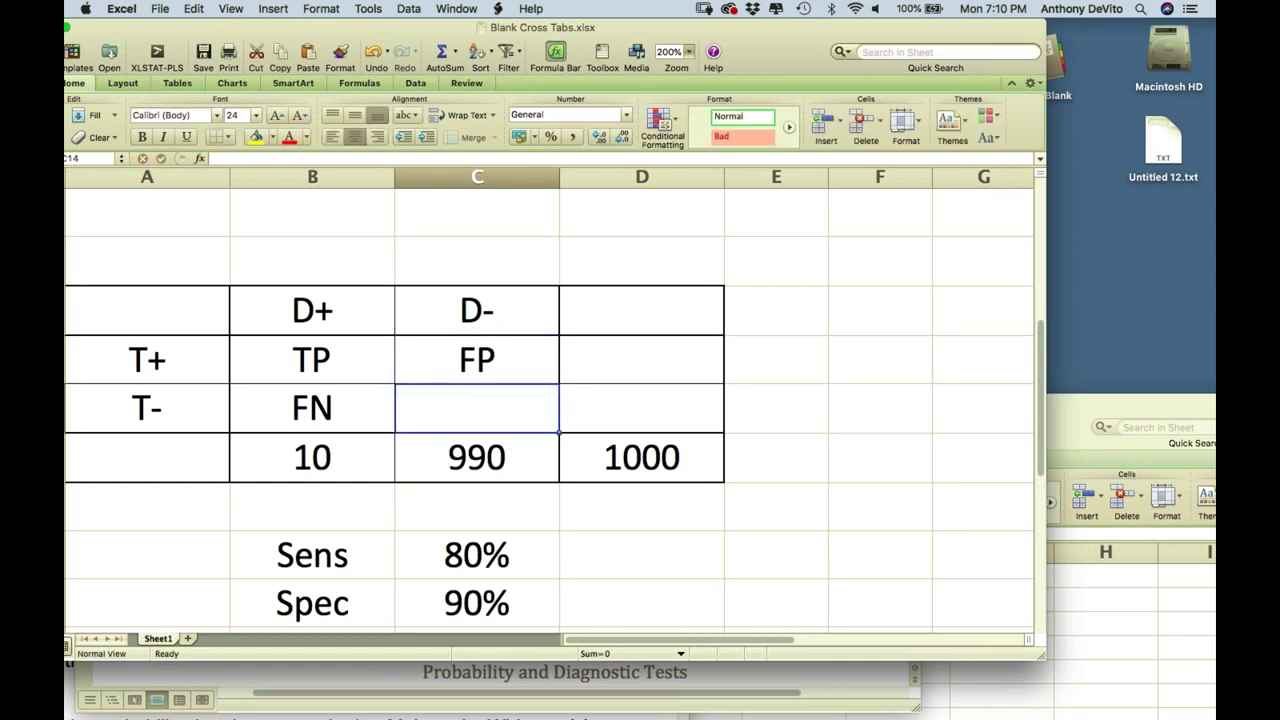
text(TN)
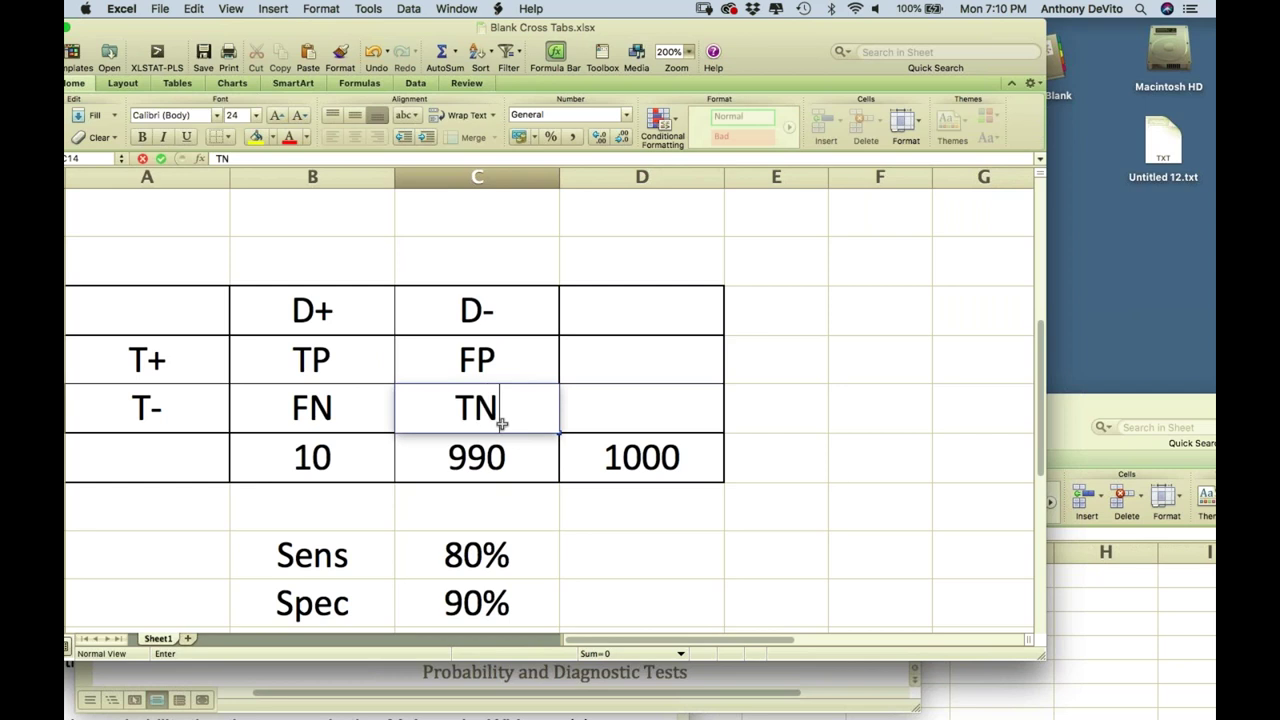
click(880, 457)
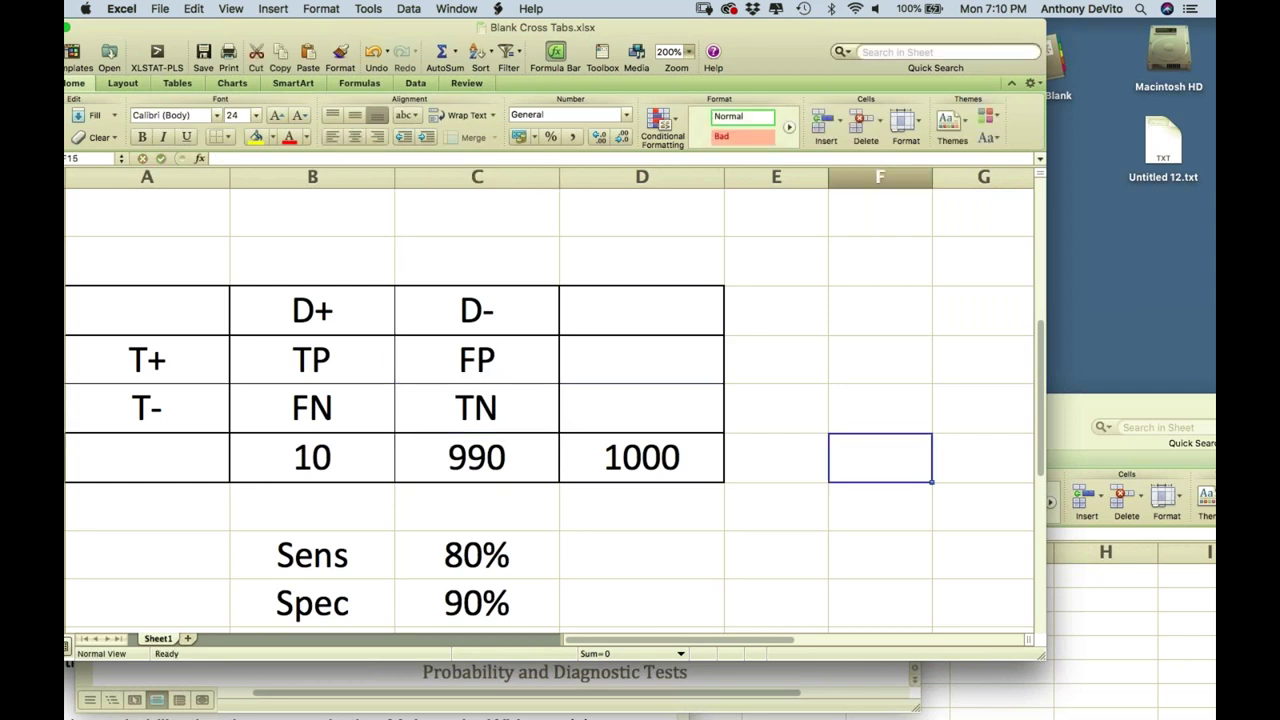
Replace the TP and FN labels in the D+ column with the counts 8 and 2
double_click(332, 369)
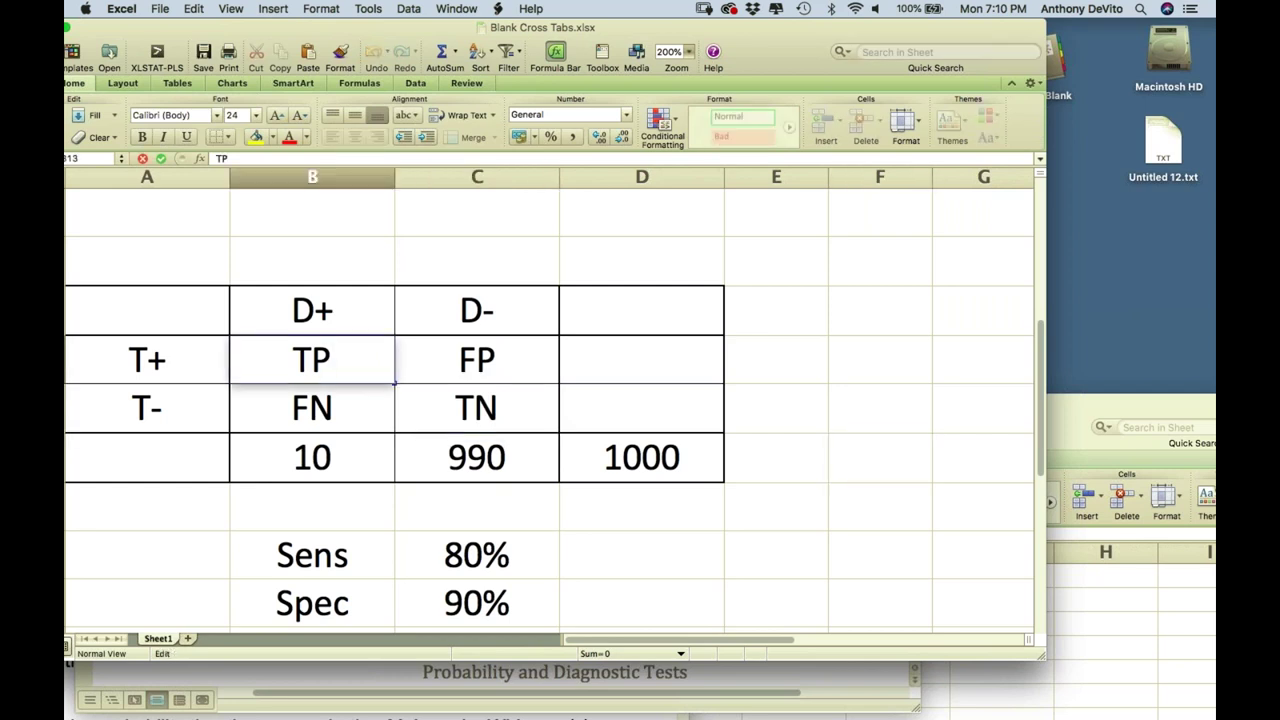
drag(332, 369, 279, 364)
text(8)
key(Return)
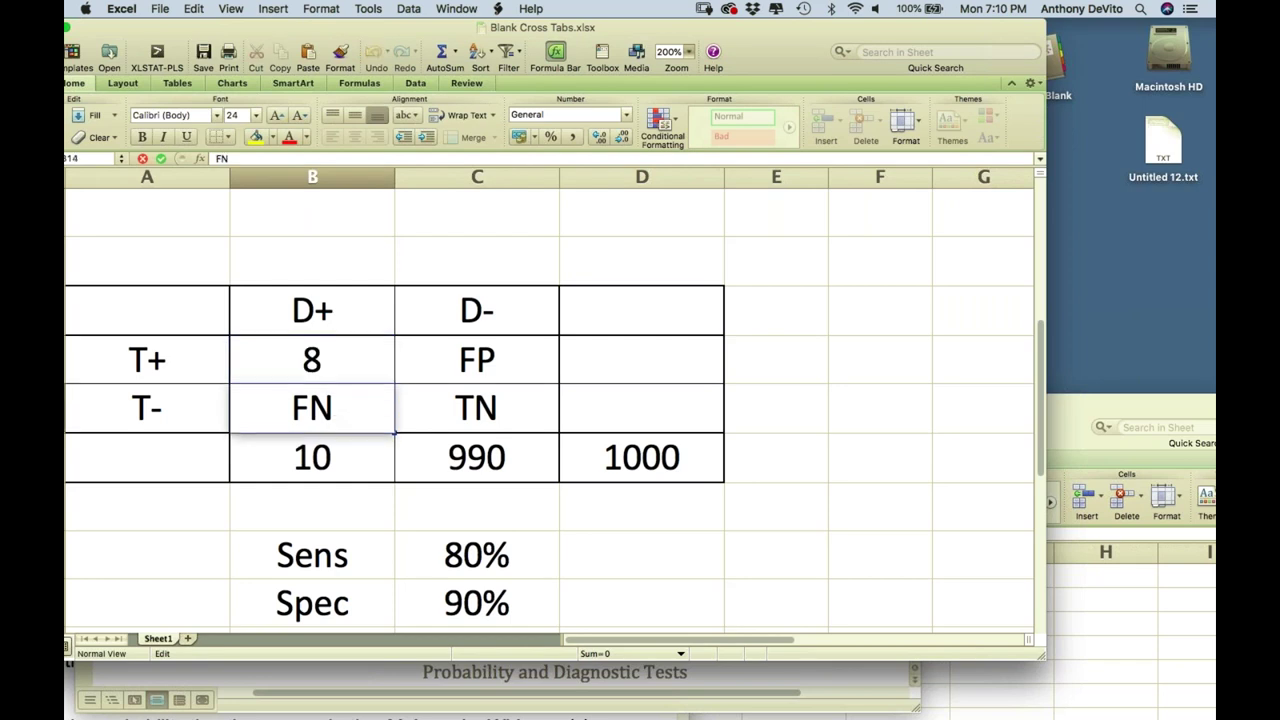
double_click(286, 403)
text(2)
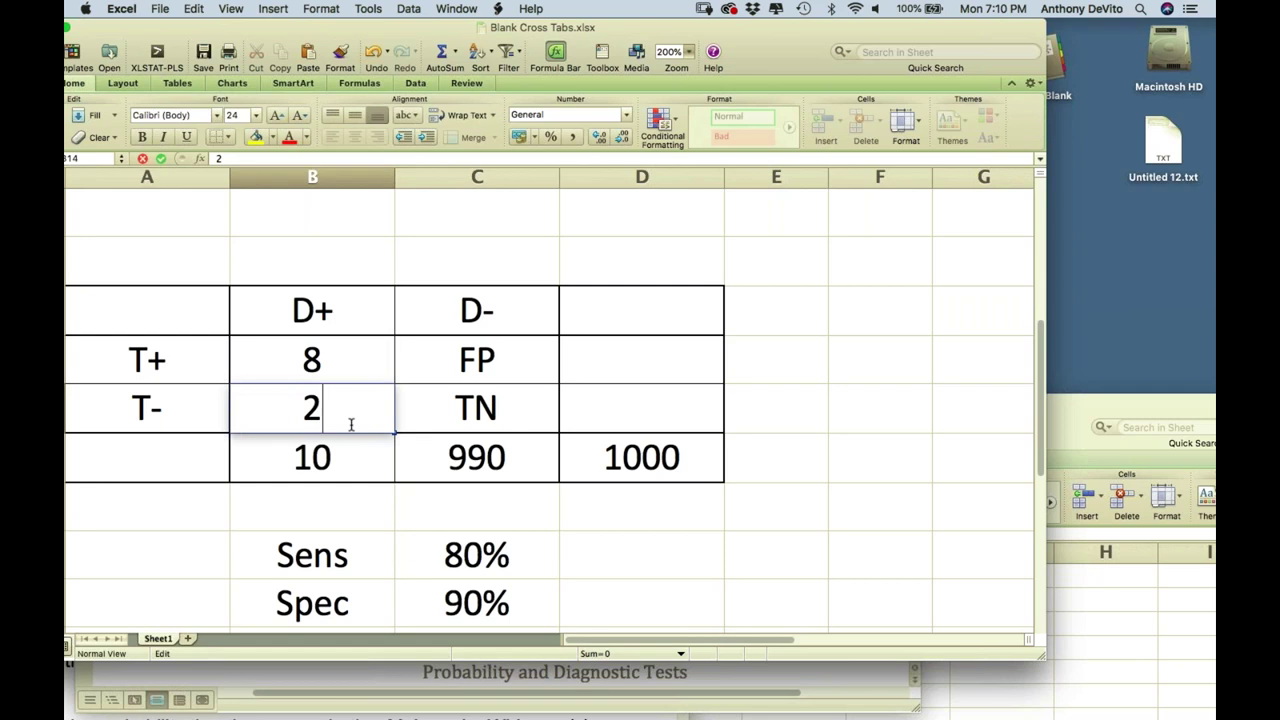
key(Tab)
Replace the FP and TN labels in the D- column with the counts 99 and 891
click(495, 458)
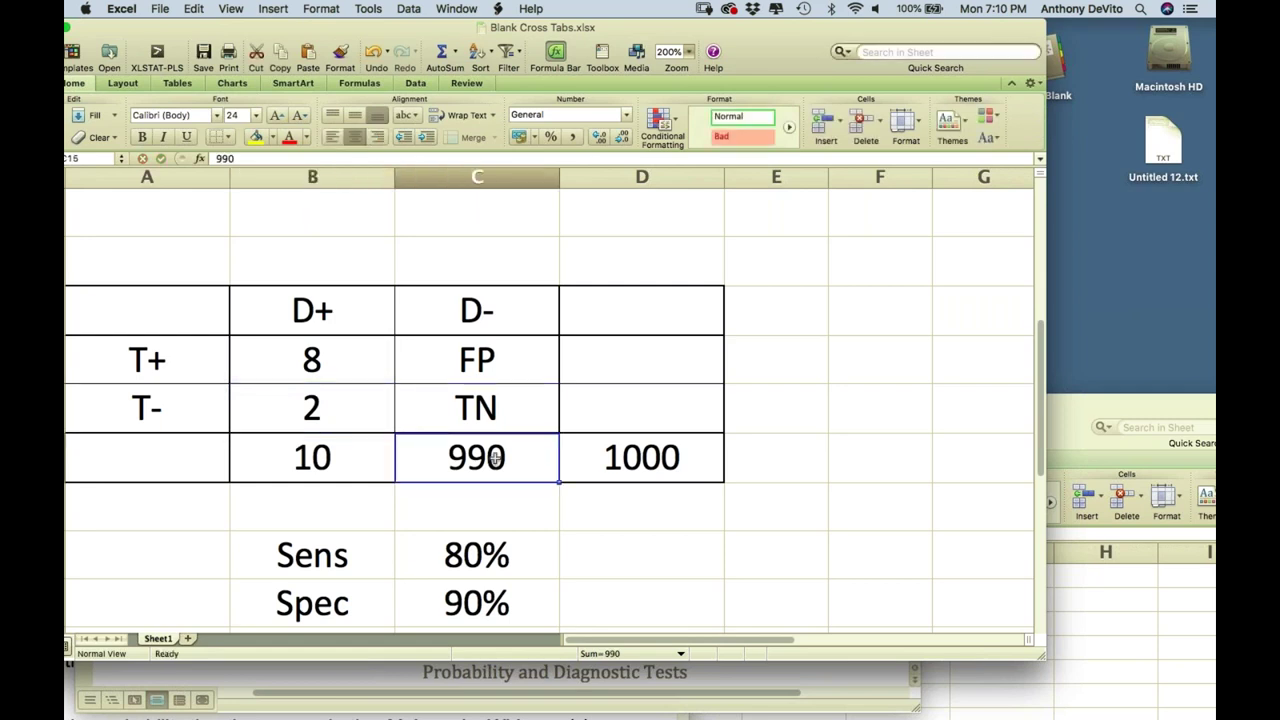
double_click(516, 412)
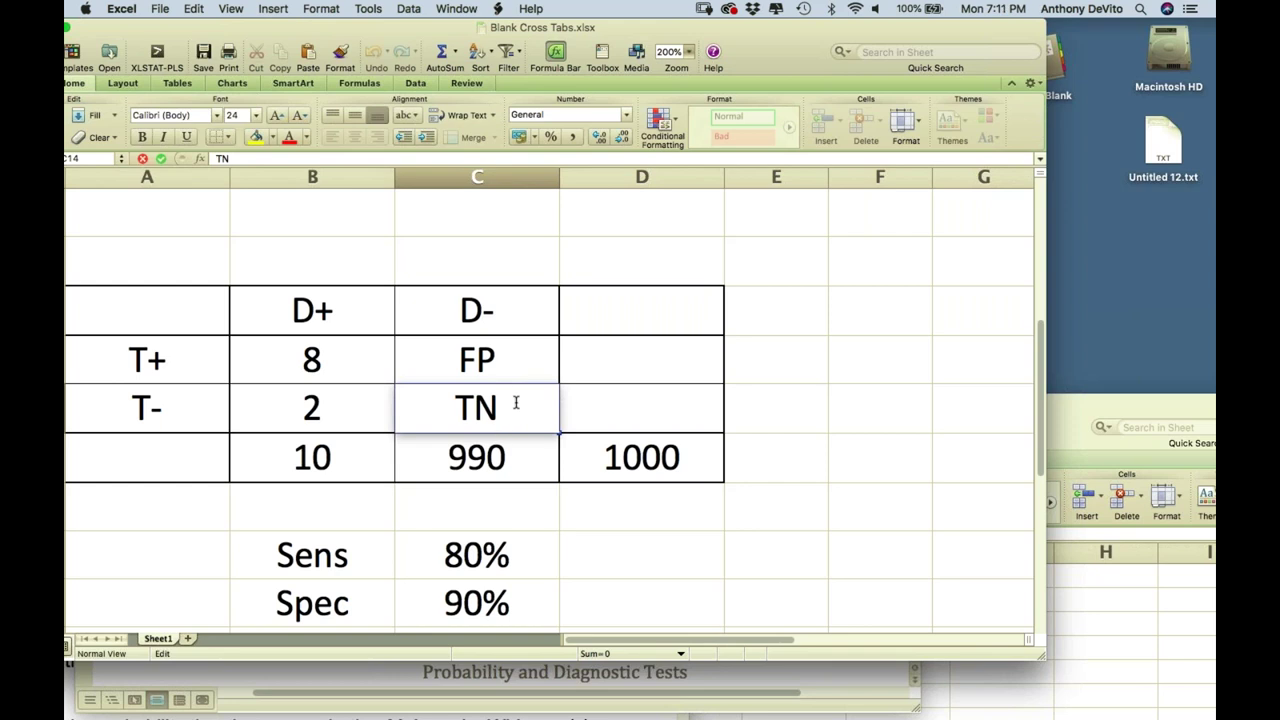
double_click(502, 345)
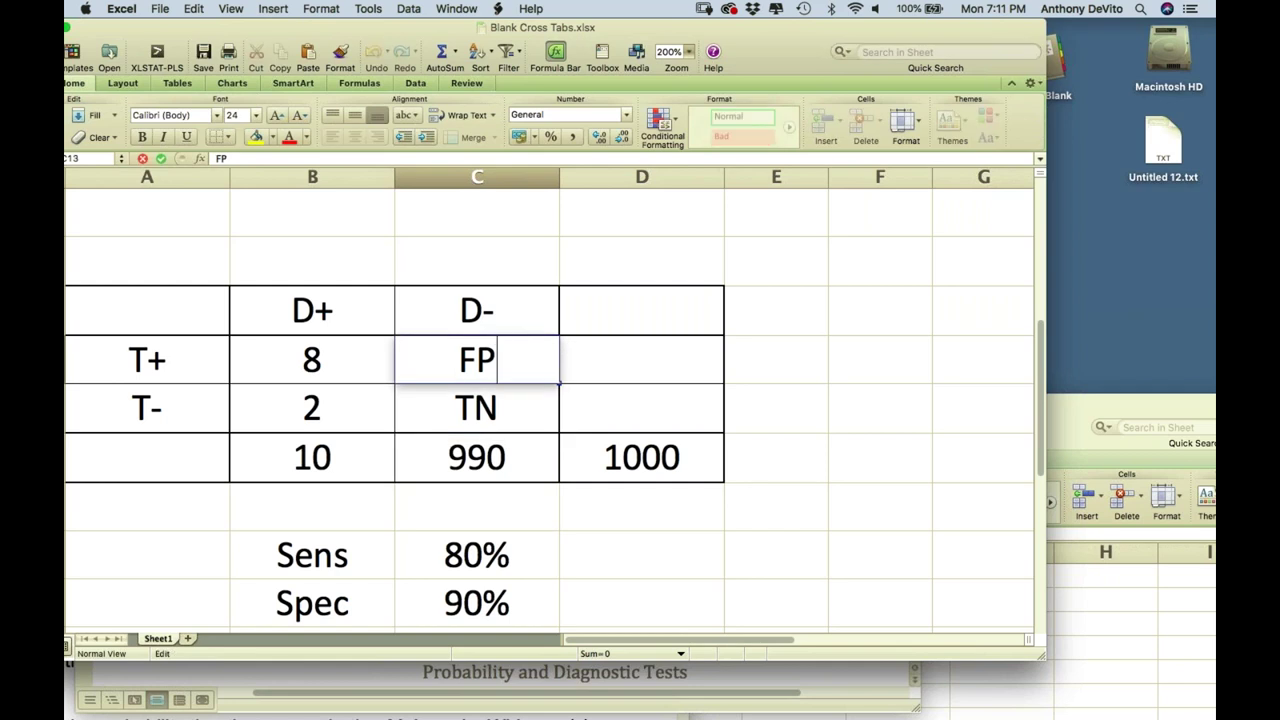
double_click(465, 350)
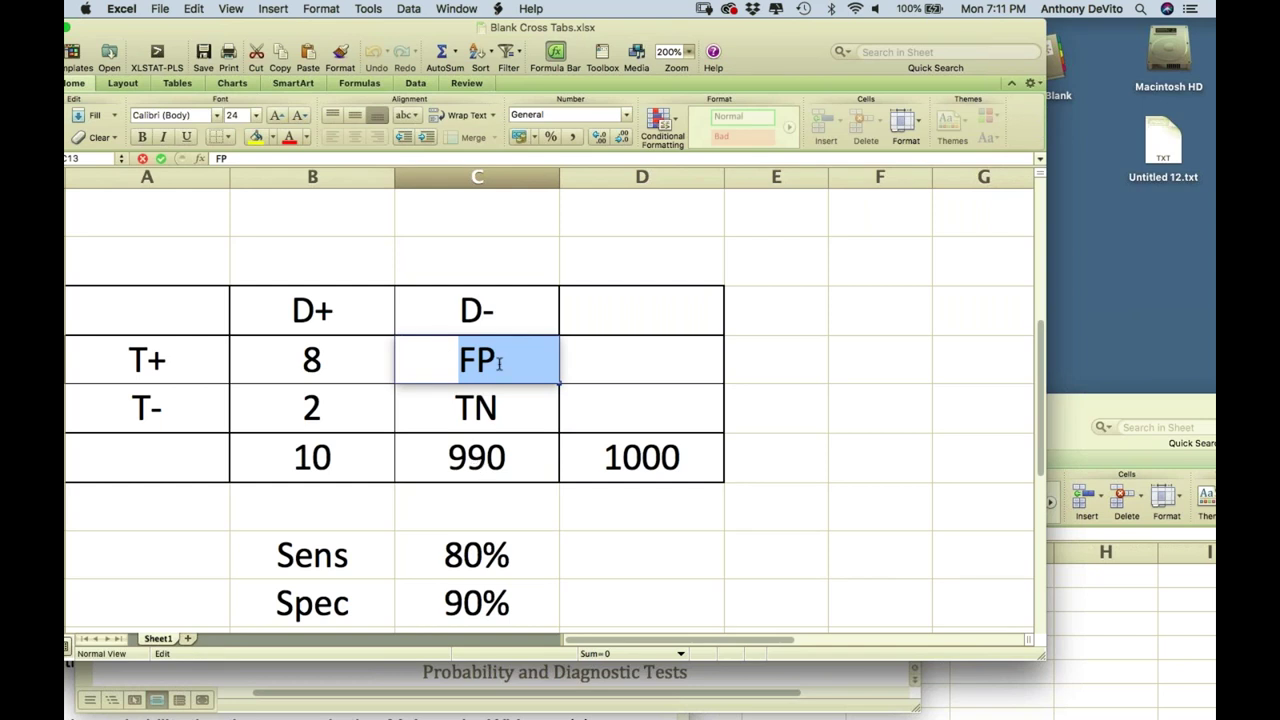
text(99)
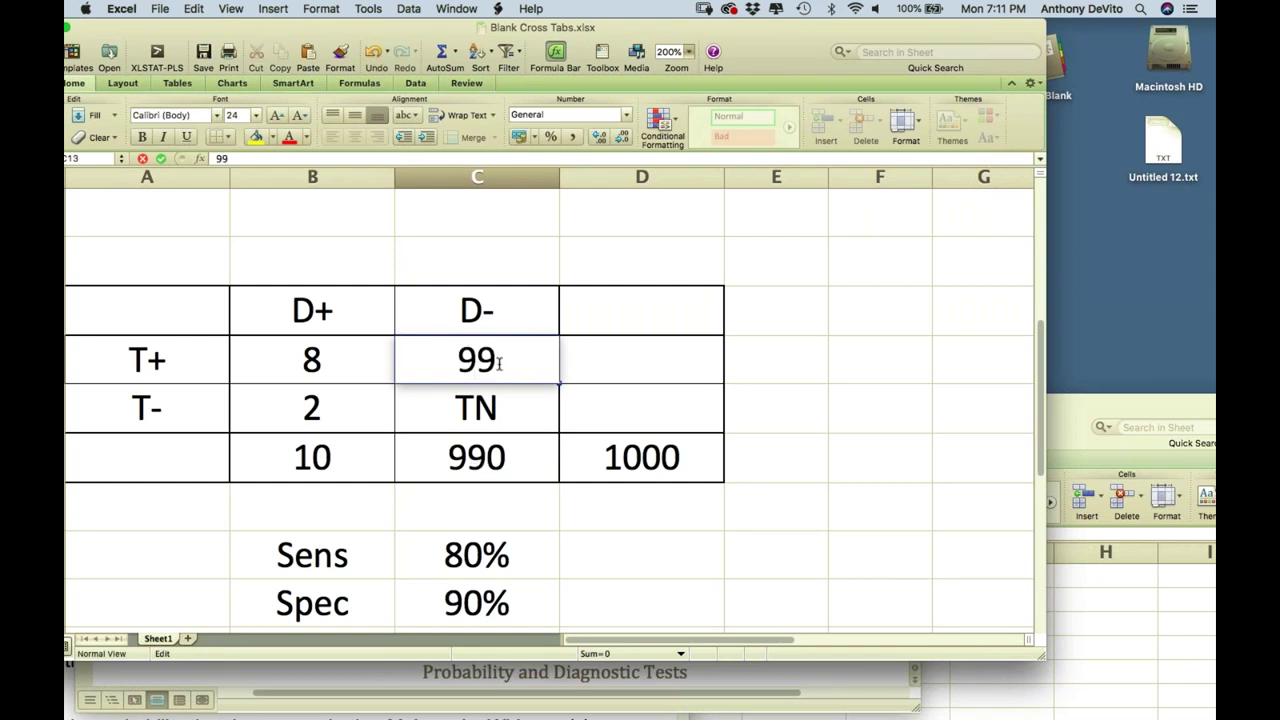
click(490, 410)
drag(490, 410, 445, 407)
text(8)
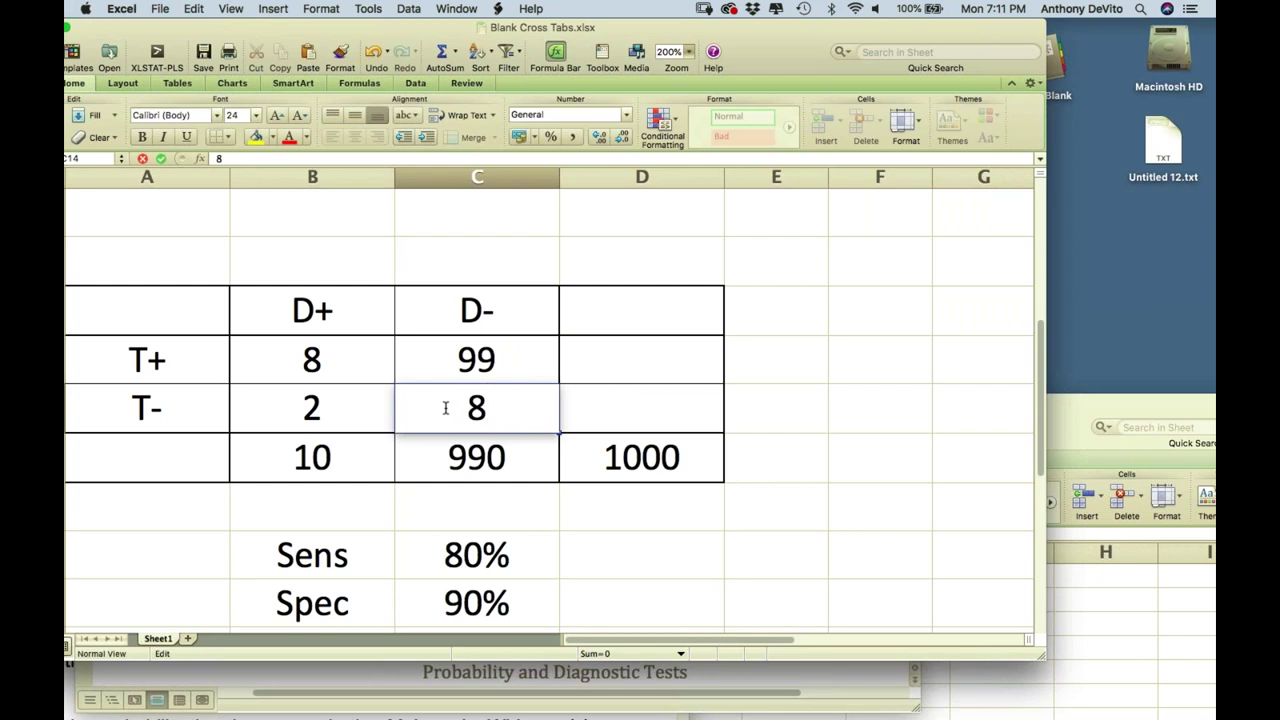
text(91)
click(617, 392)
click(631, 362)
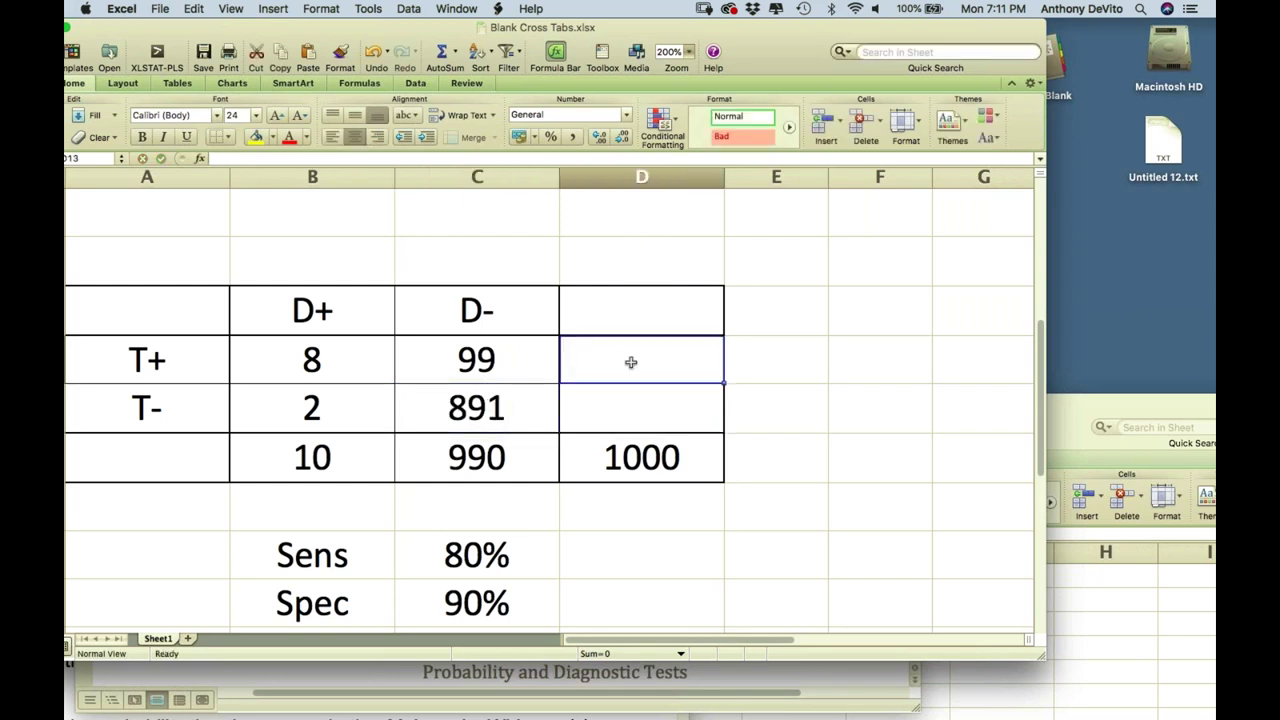
text(=)
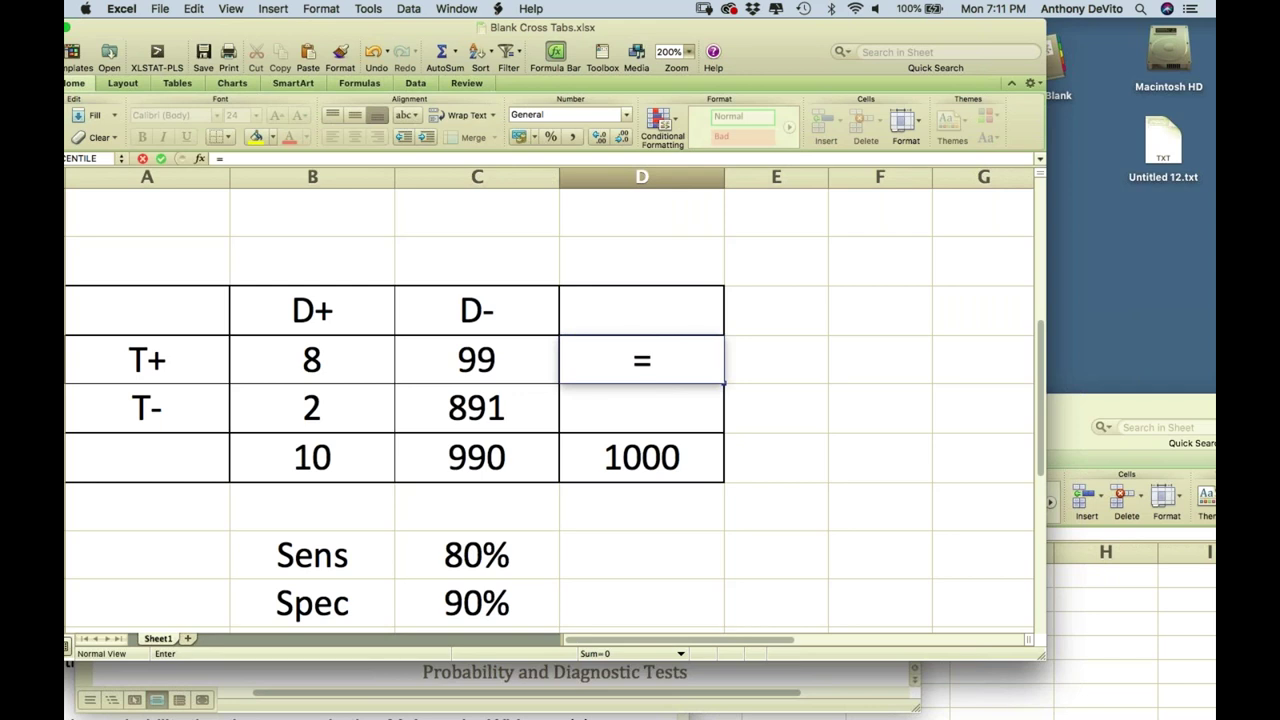
text(017)
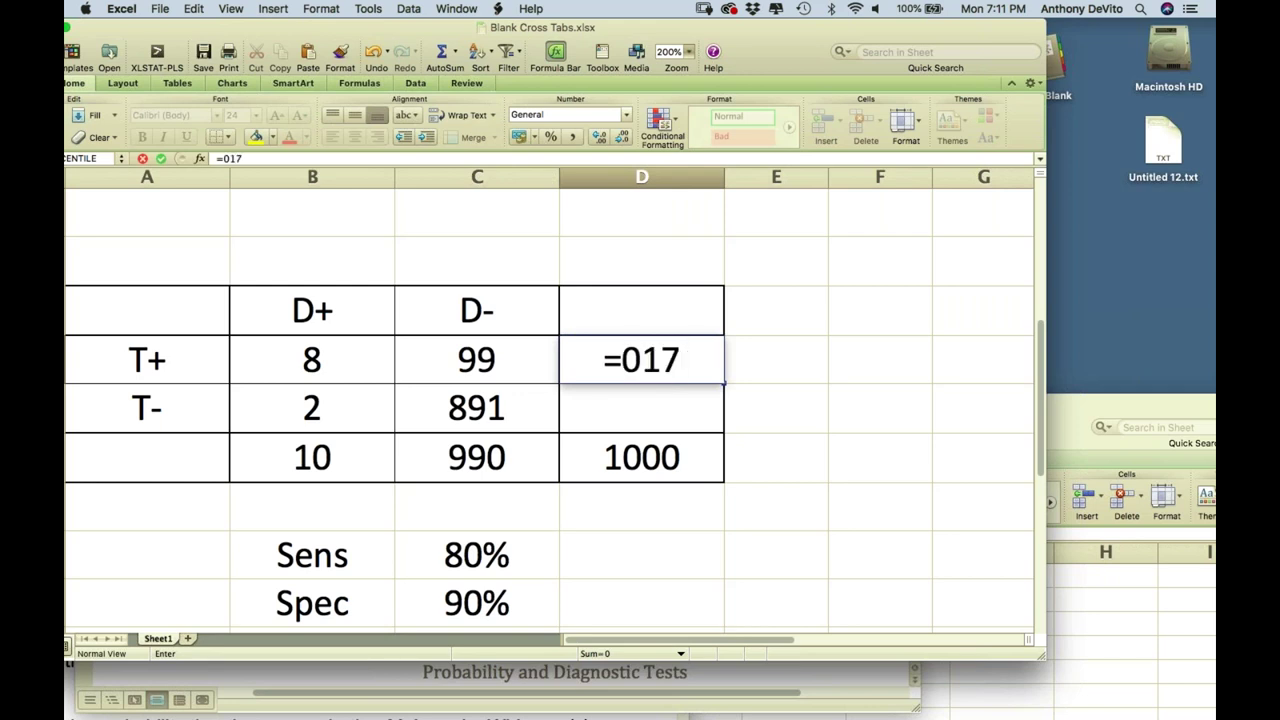
key(BackSpace)
key(BackSpace)
key(BackSpace)
text(107+)
click(660, 411)
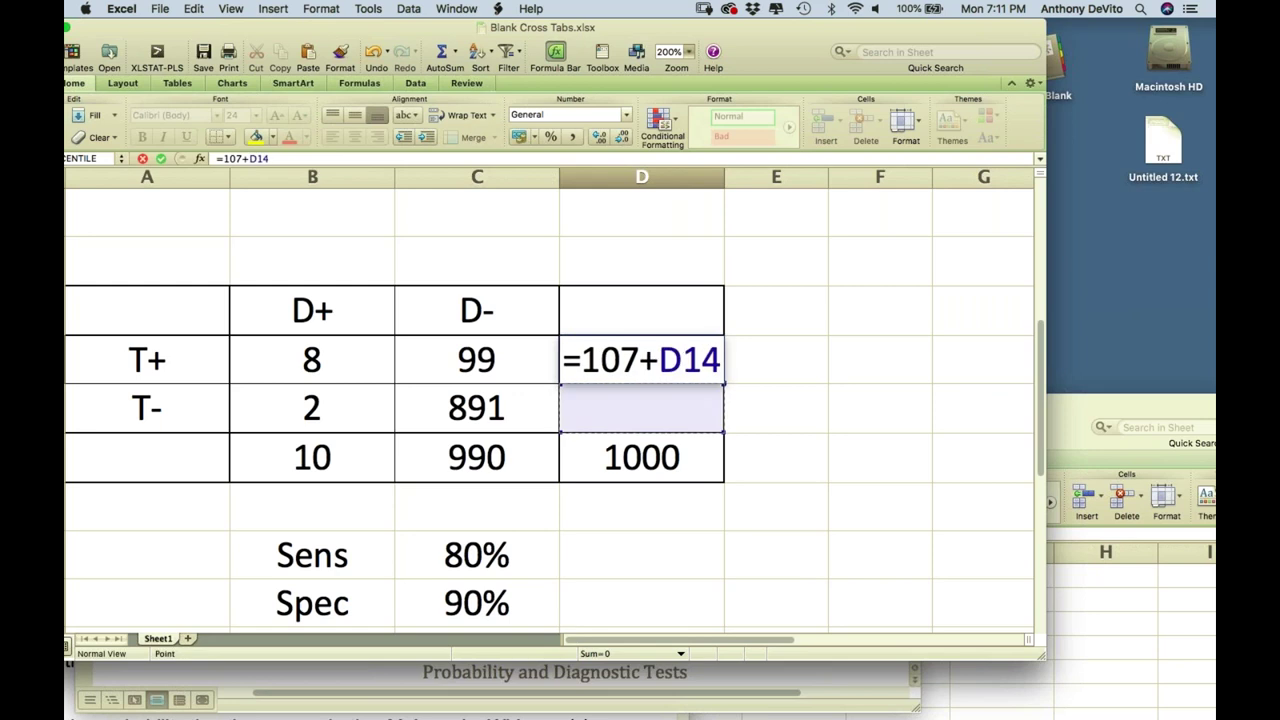
key(BackSpace)
key(BackSpace)
key(BackSpace)
key(BackSpace)
key(BackSpace)
key(BackSpace)
key(BackSpace)
key(BackSpace)
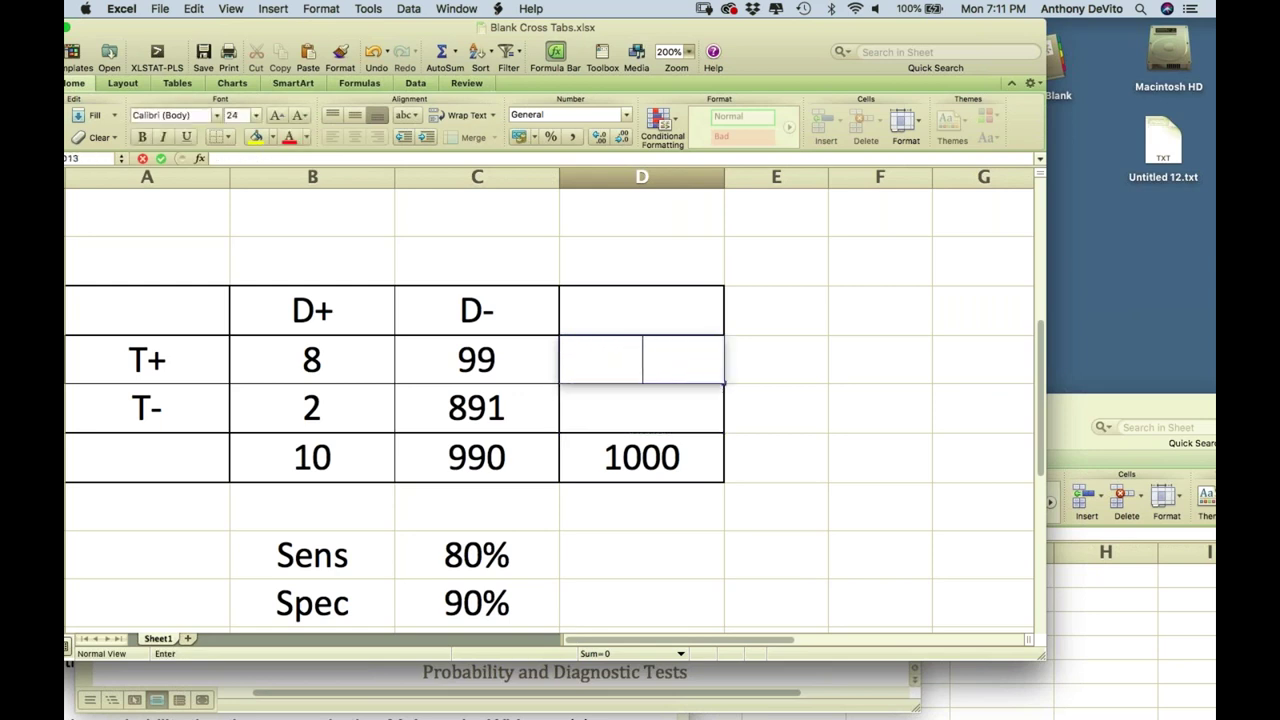
Enter the row totals of the second cross table as 107 for T+ and 893 for T-
text(107)
key(Return)
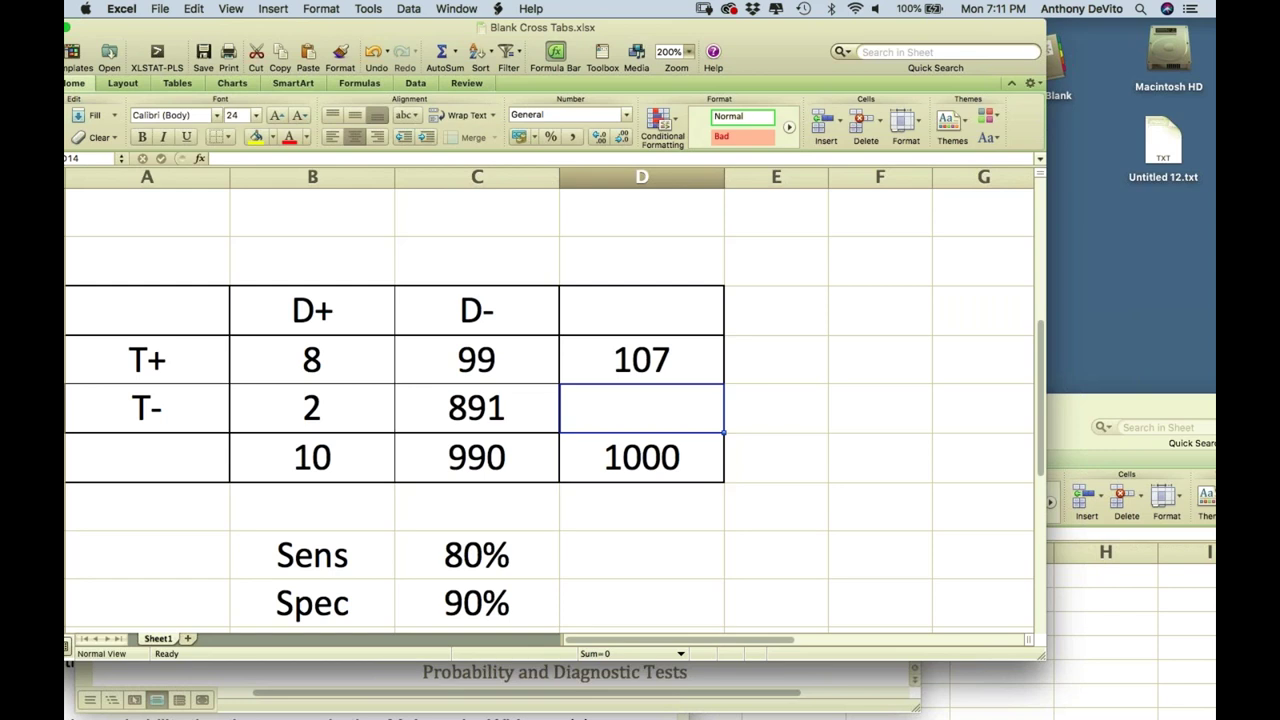
text(89)
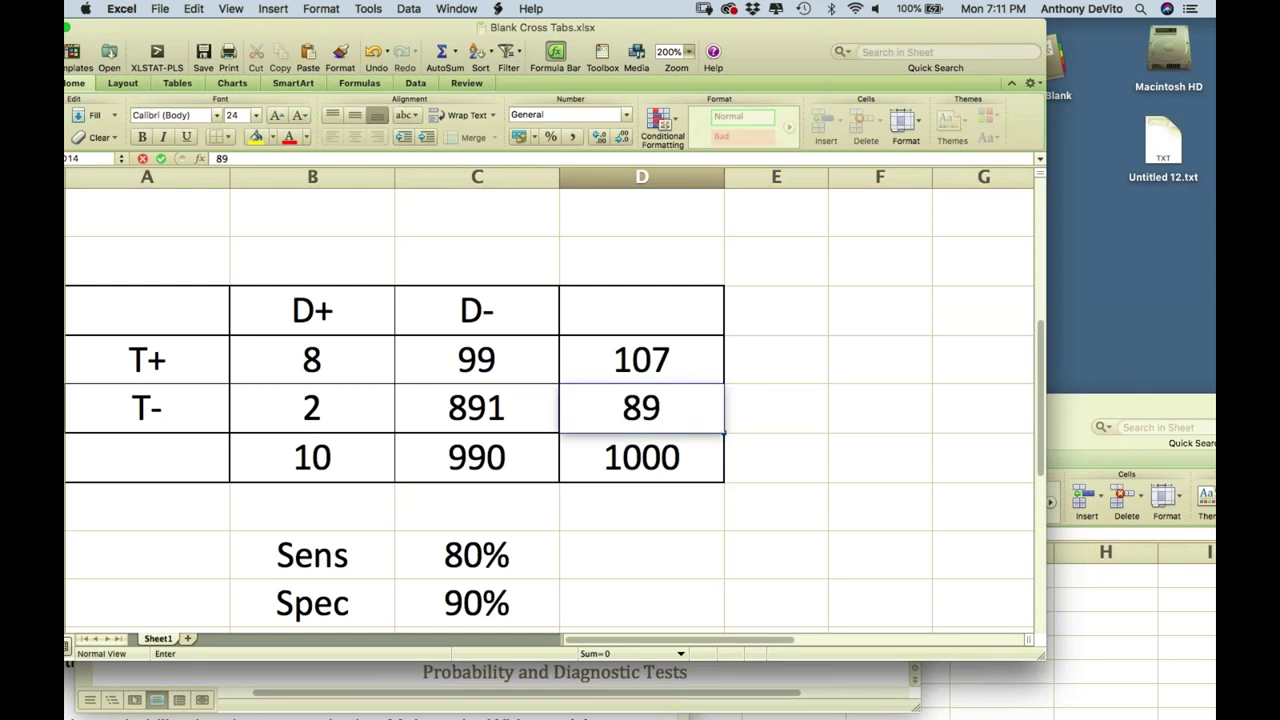
text(2)
key(BackSpace)
text(3)
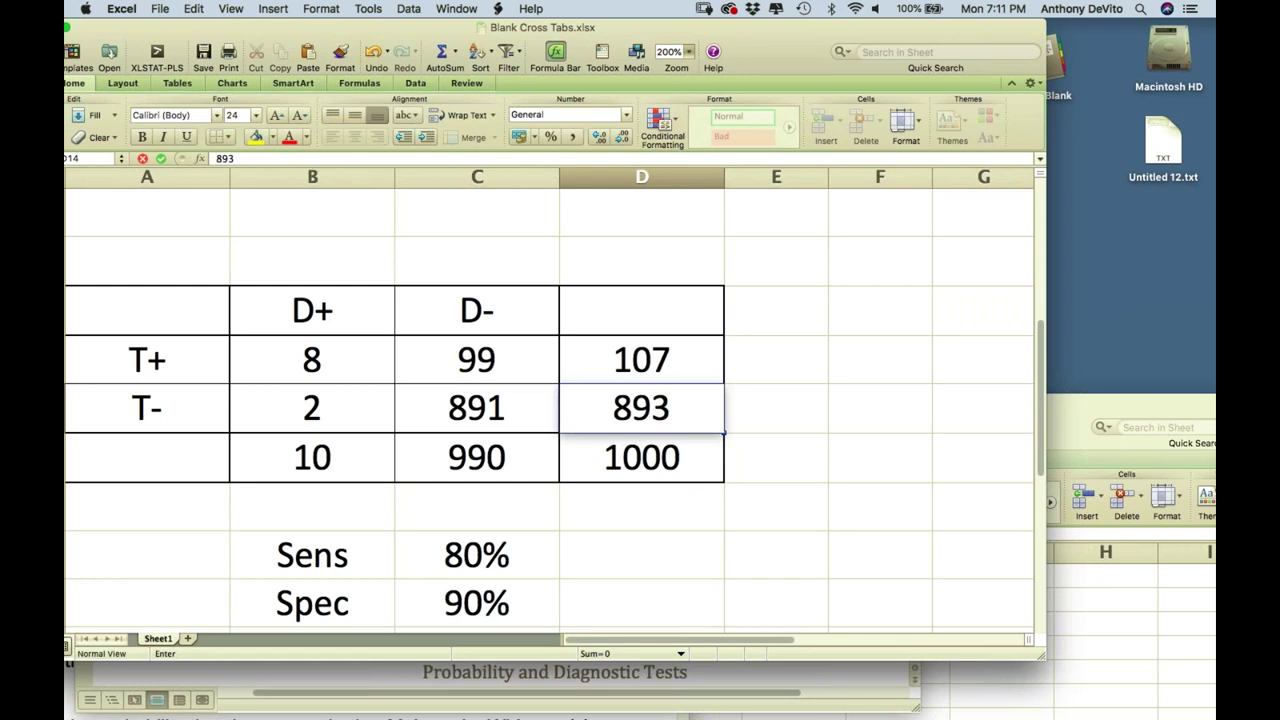
click(776, 457)
Label the cells beside the T+ and T- row totals PPV and NPV
click(789, 362)
text(PPV)
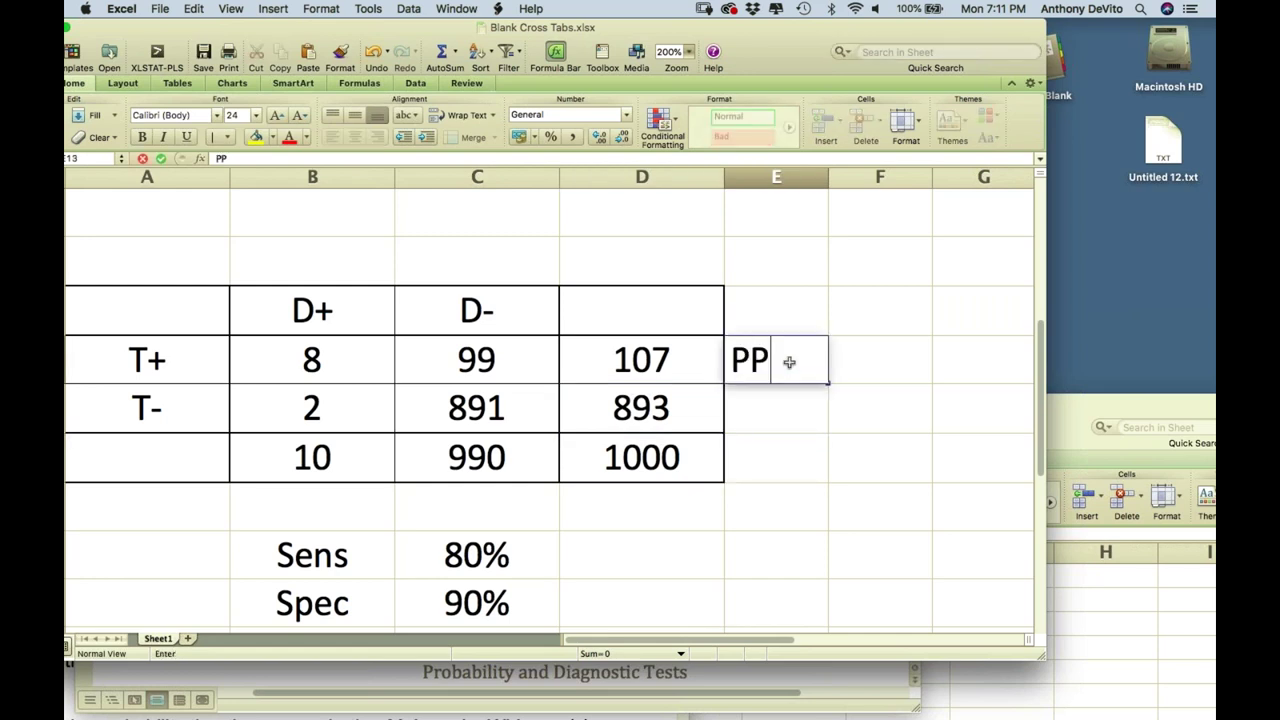
click(786, 417)
text(NPV)
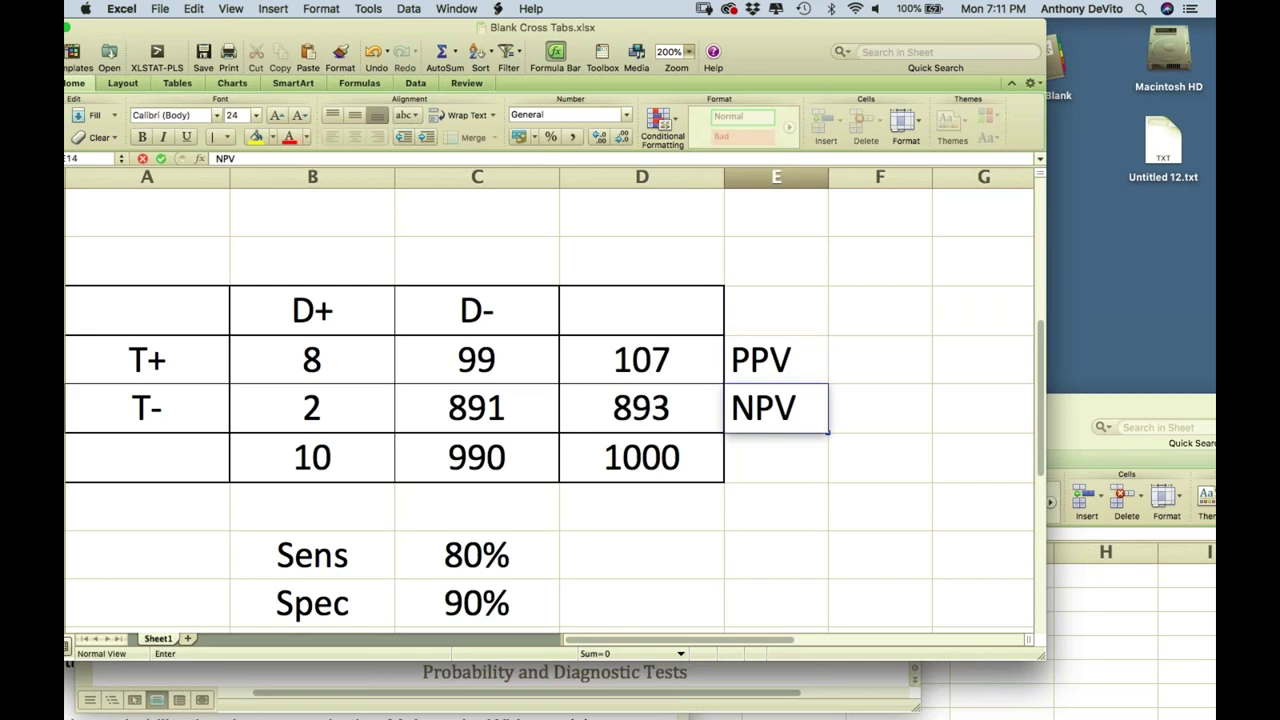
click(900, 428)
click(871, 367)
text(=)
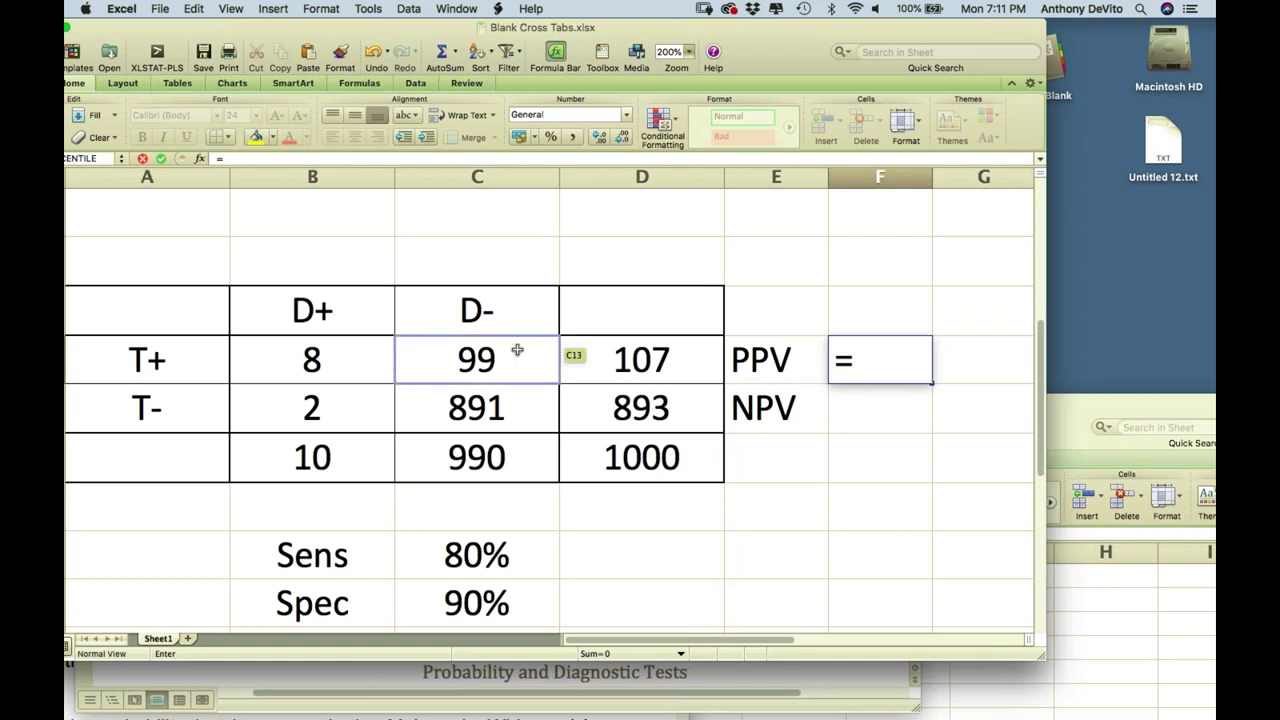
click(649, 361)
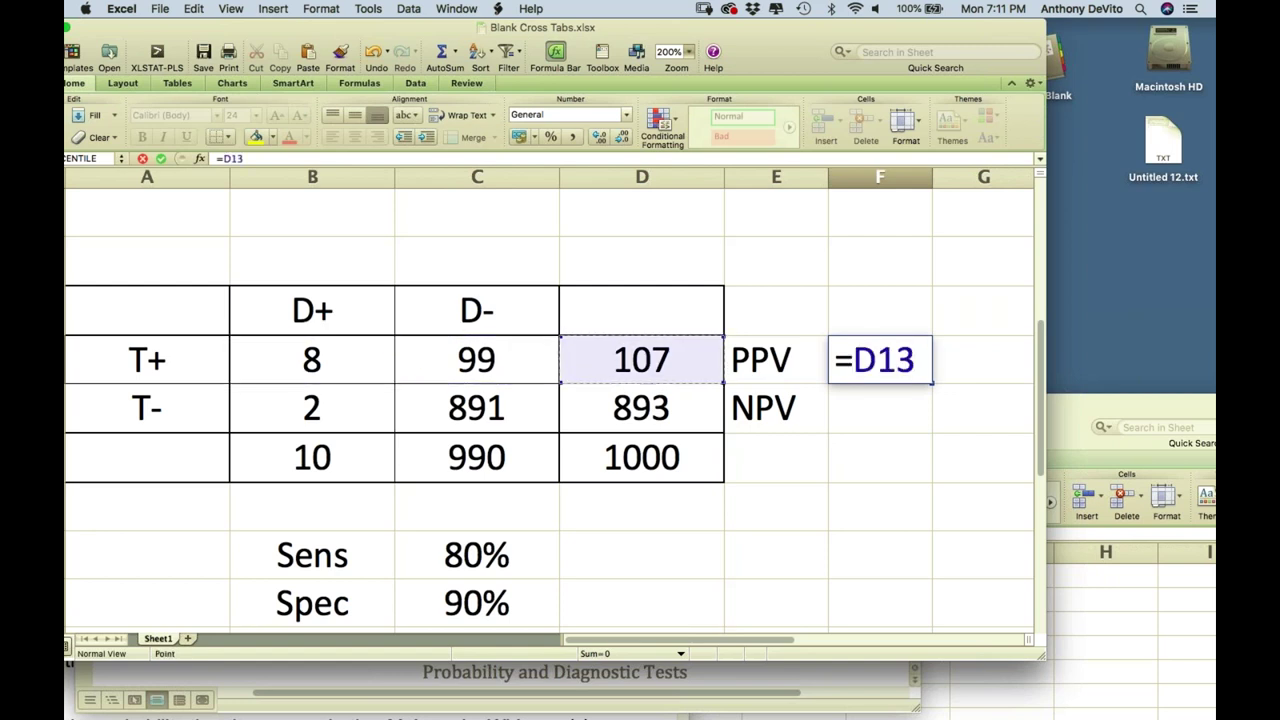
key(BackSpace)
key(BackSpace)
key(BackSpace)
key(BackSpace)
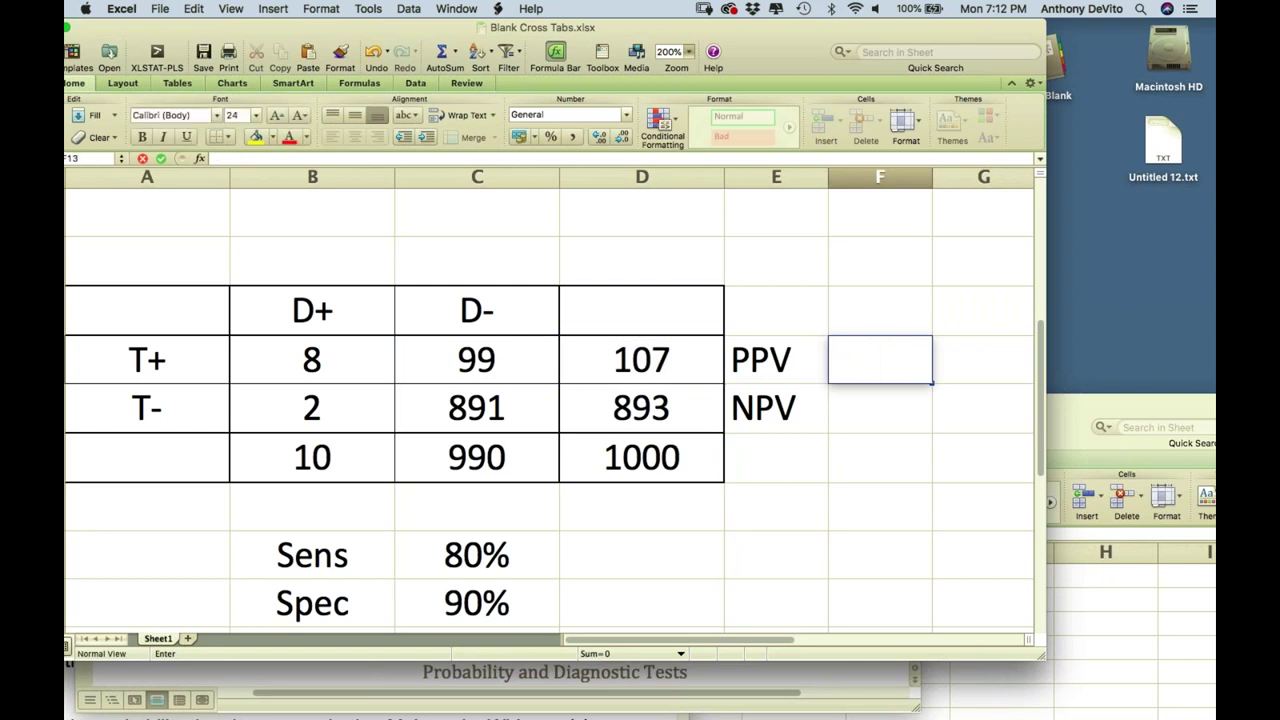
Compute the positive predictive value in F13 as 8 divided by the T+ row total, using =8/D13
text(=)
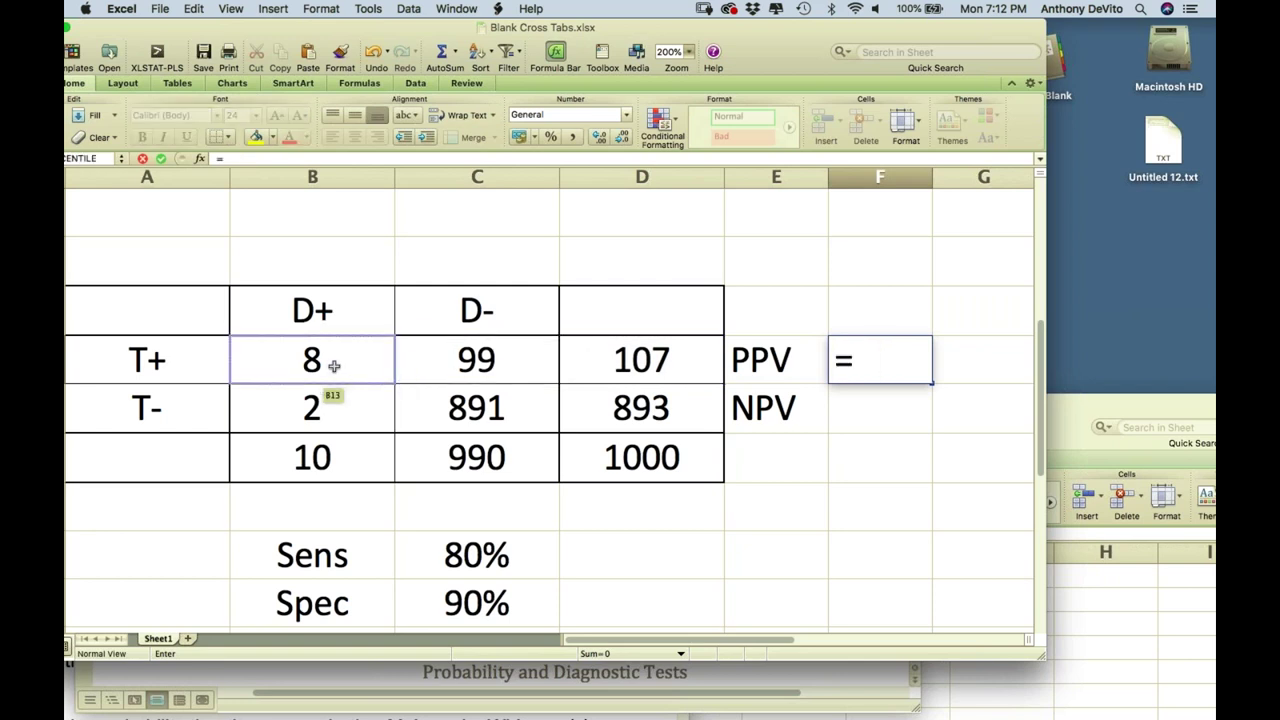
text(8)
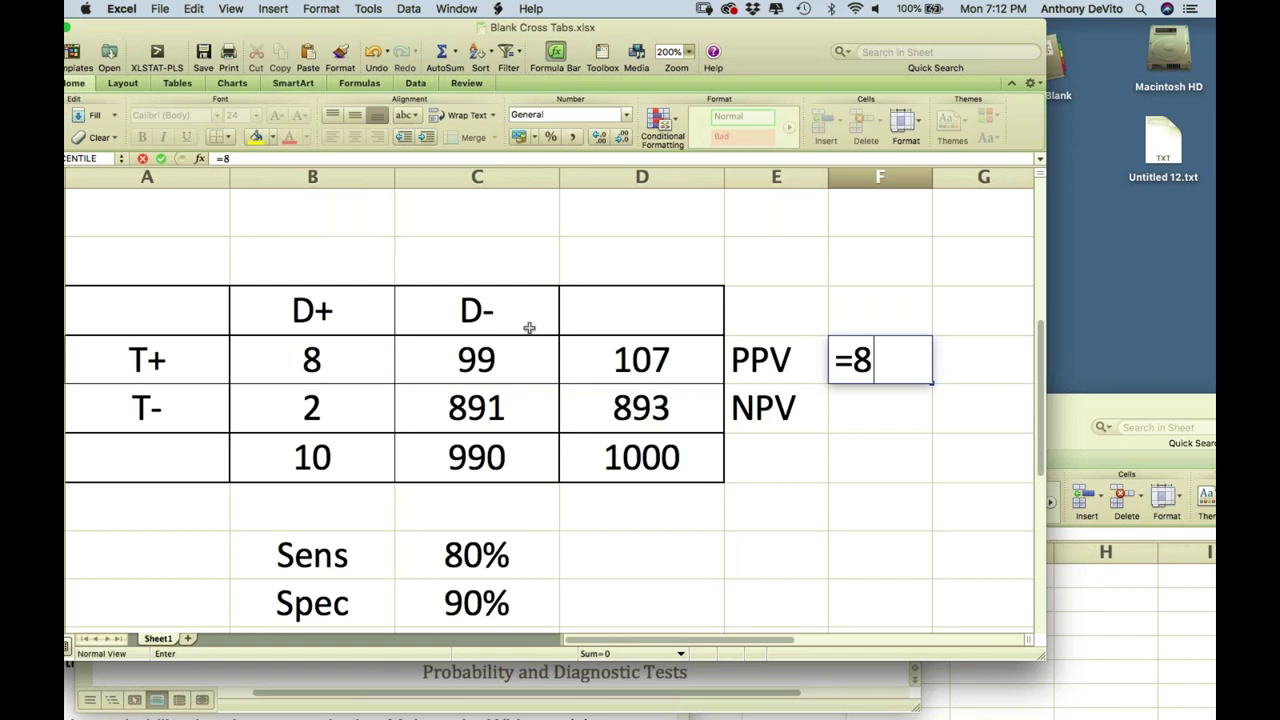
text(/)
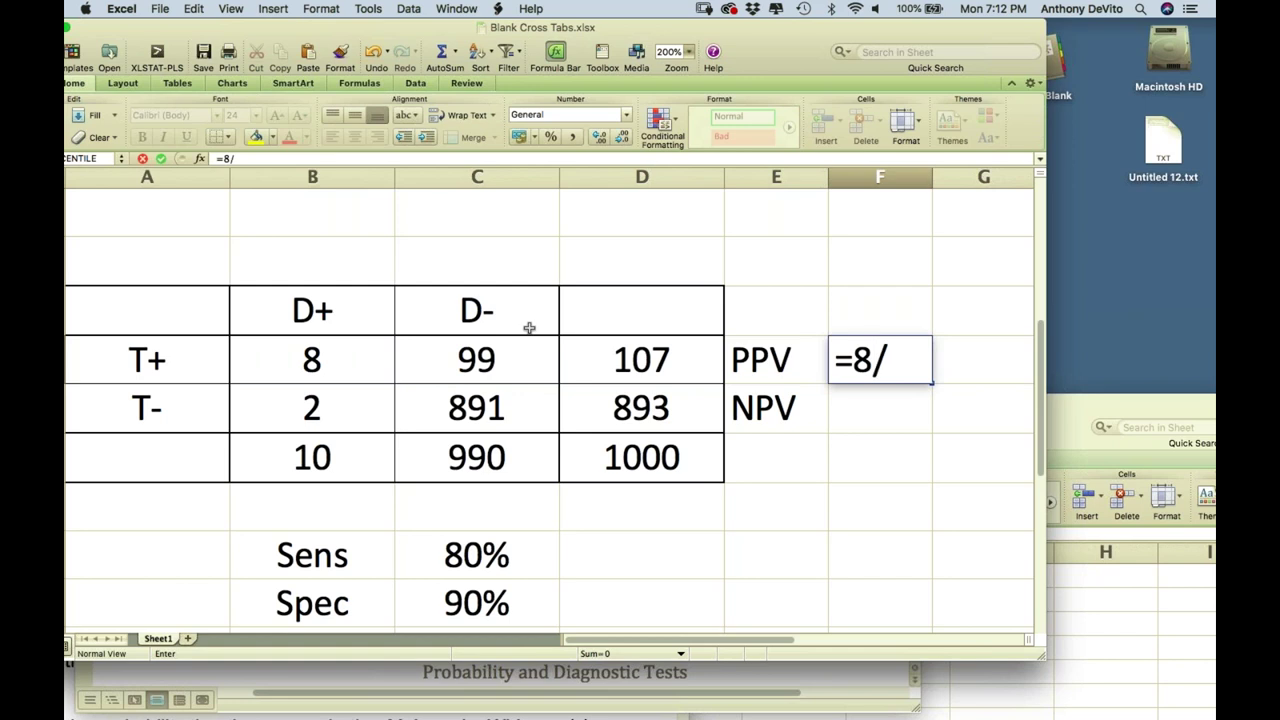
click(655, 362)
key(Return)
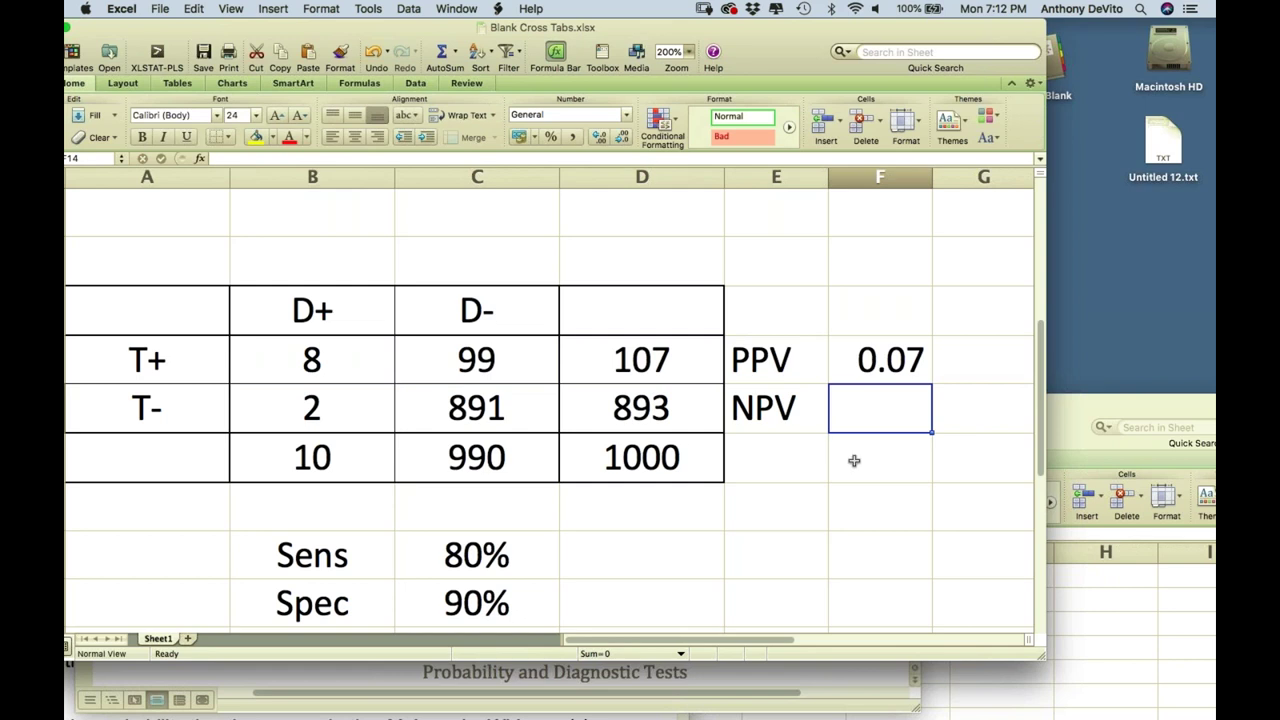
Compute the negative predictive value in F14 with the formula =C14/D14
text(=)
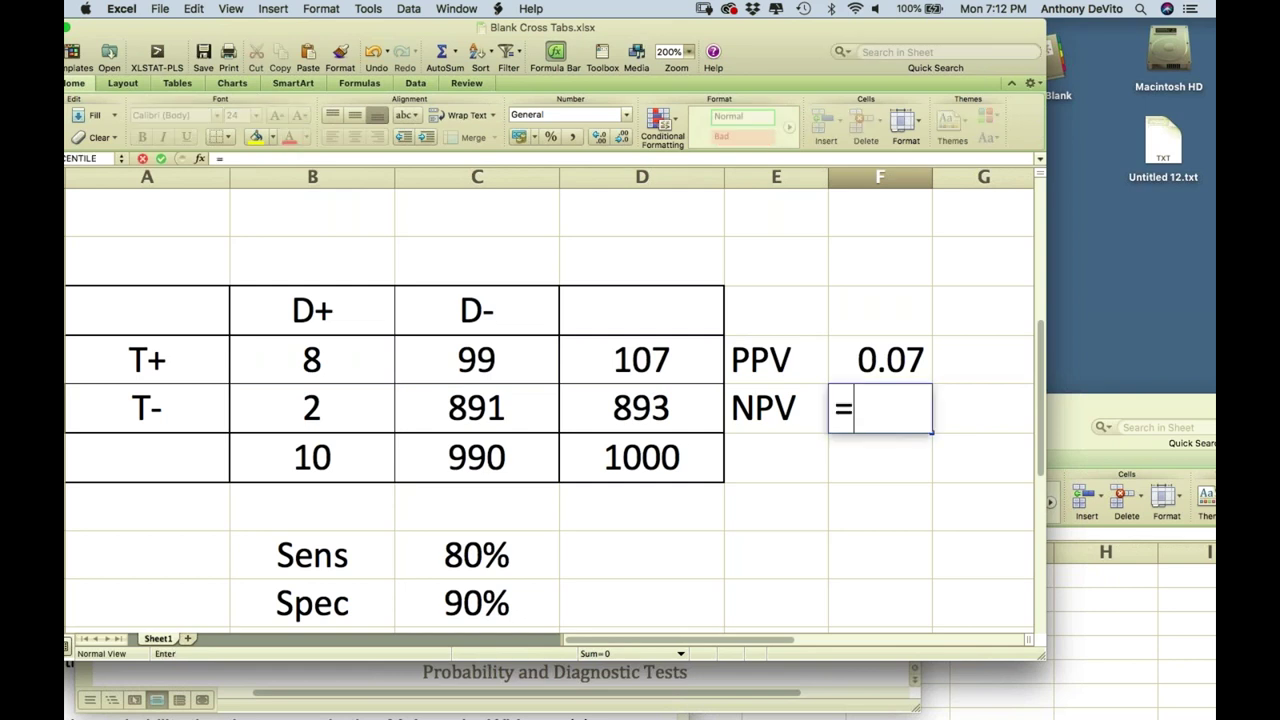
click(458, 414)
text(/)
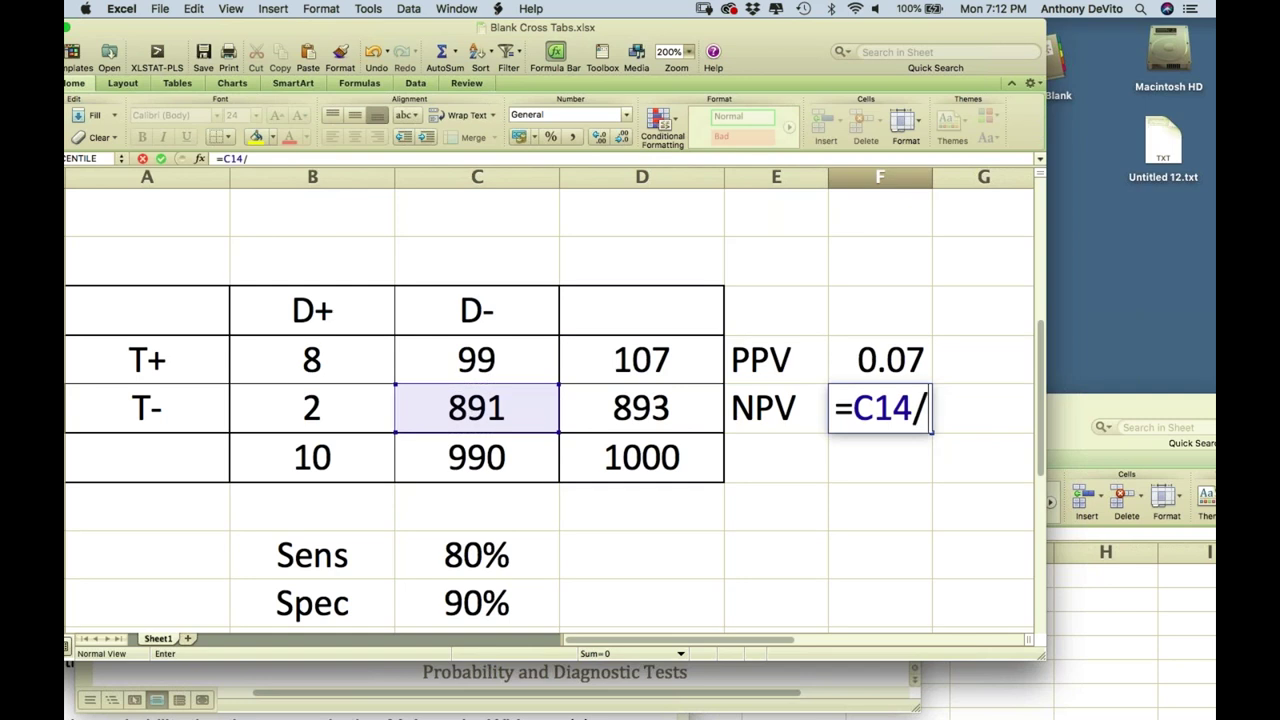
click(612, 416)
key(Return)
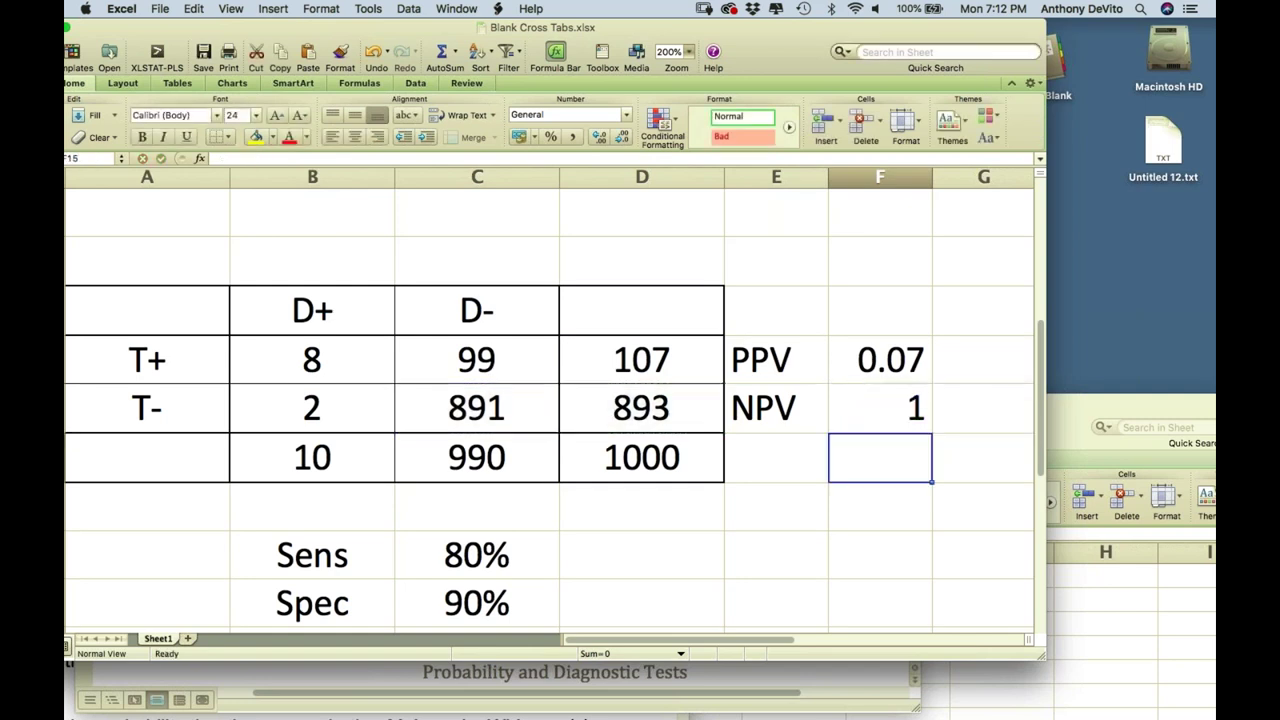
Review the PPV and NPV cells against the T+ row counts and the sensitivity and specificity of the second cross table
click(832, 395)
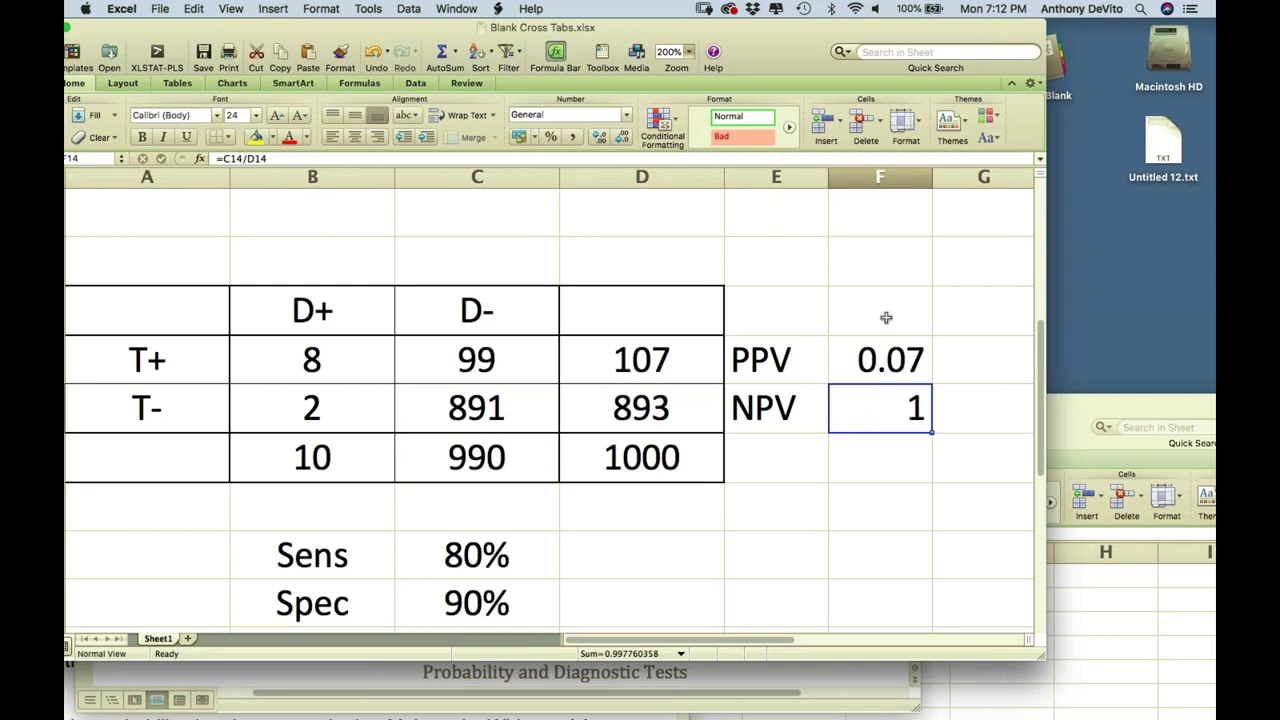
click(887, 360)
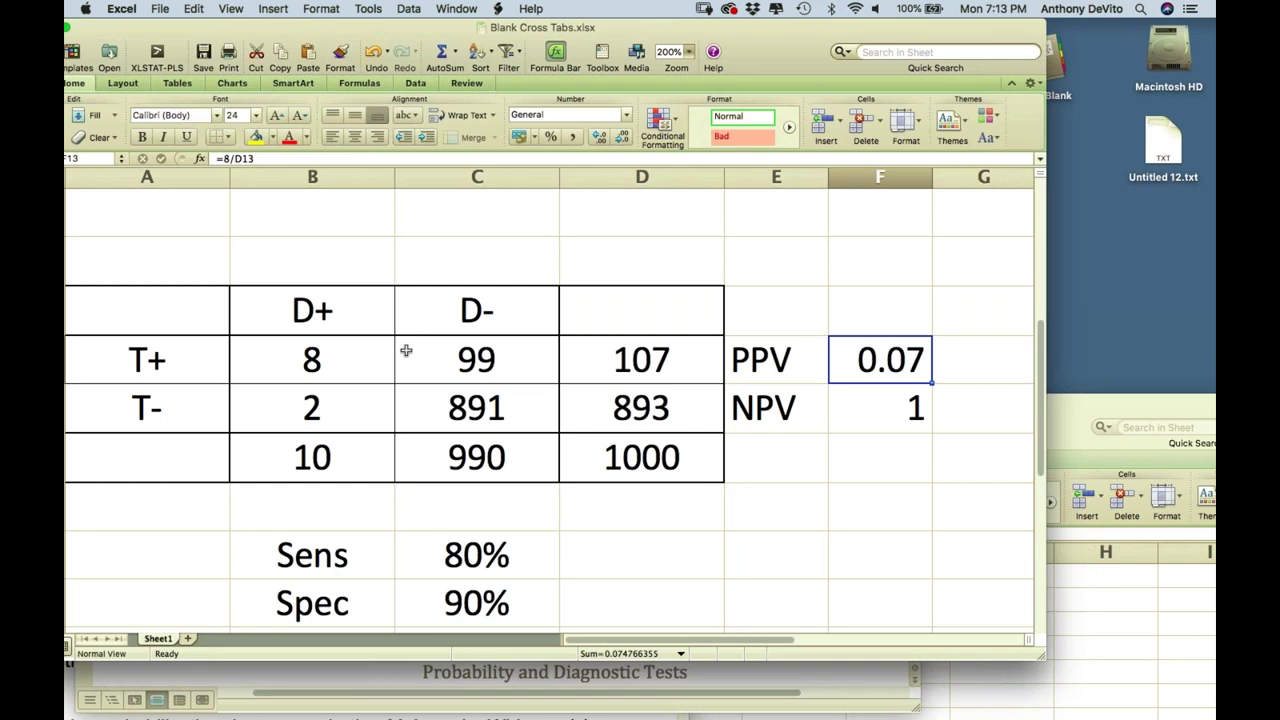
click(316, 356)
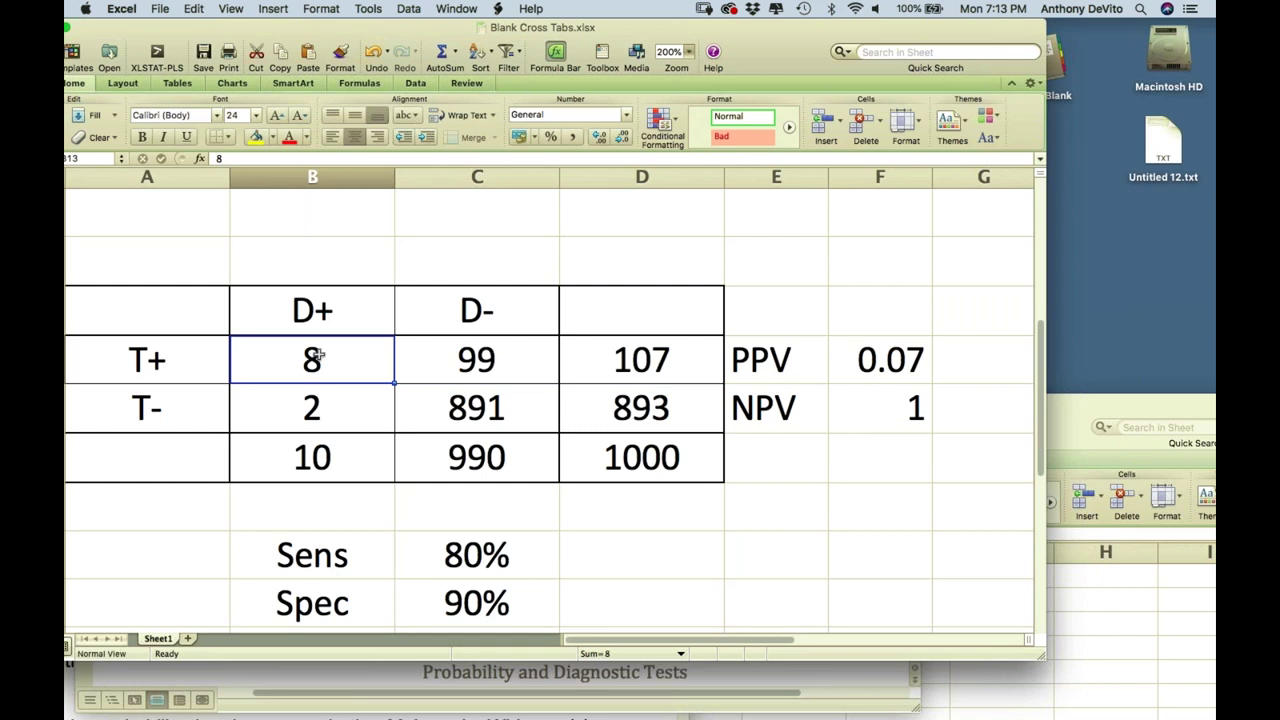
click(509, 362)
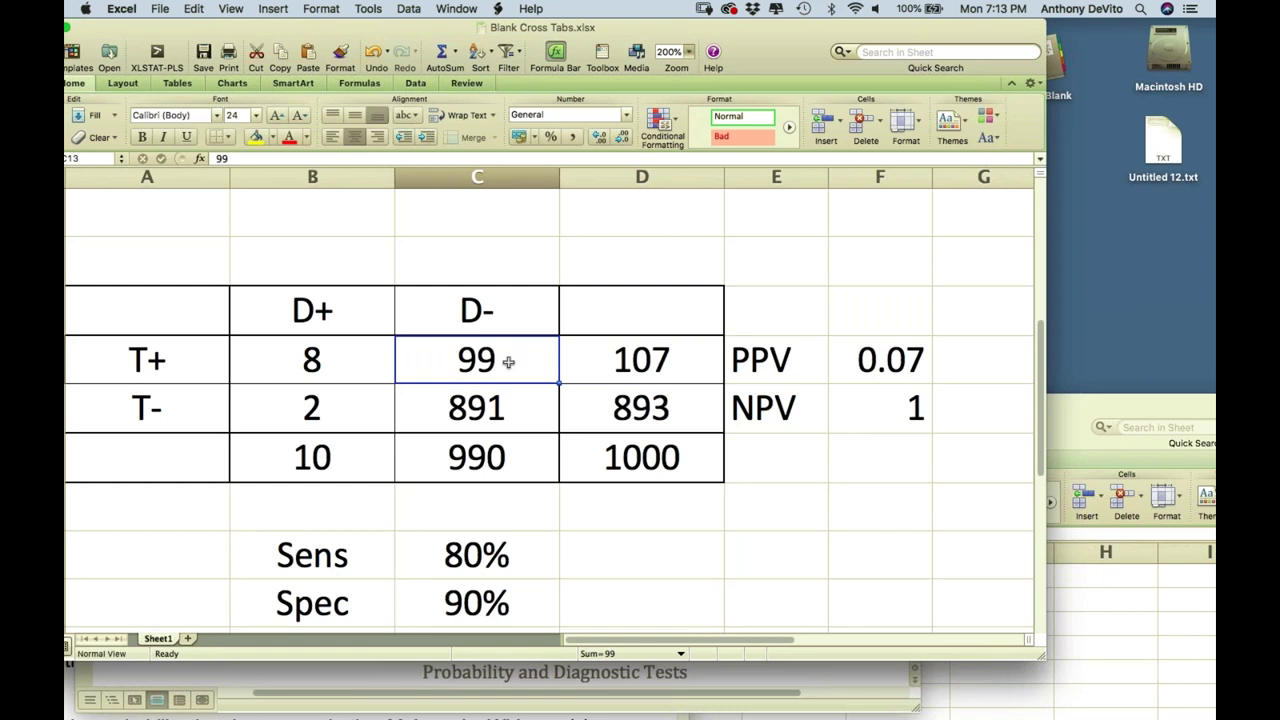
click(664, 362)
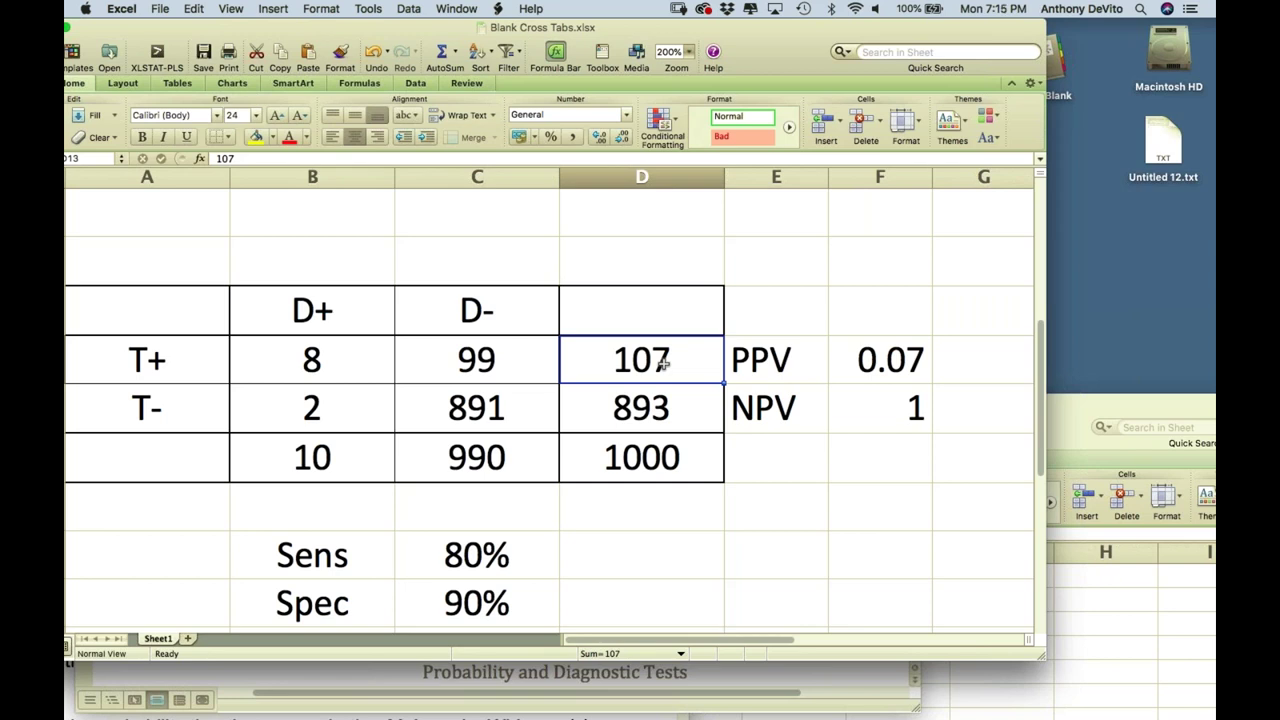
click(760, 503)
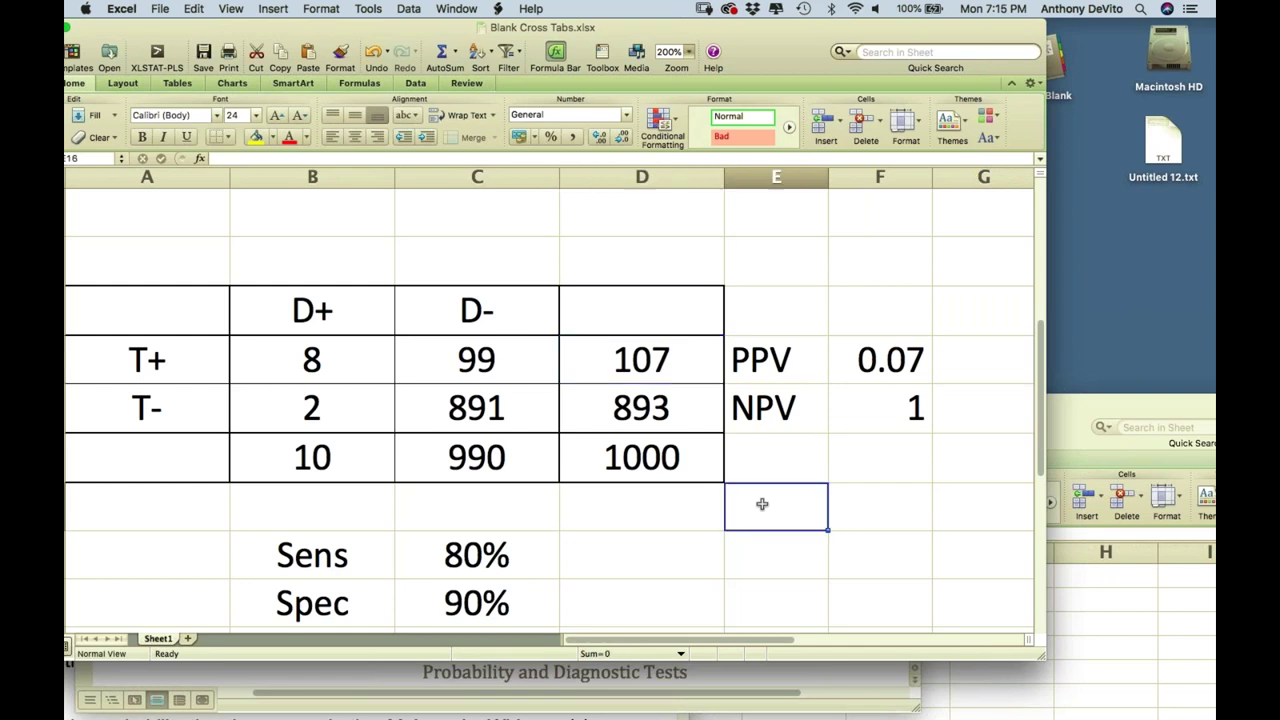
scroll(762, 504, down, 2)
scroll(762, 504, down, 1)
scroll(762, 504, down, 1)
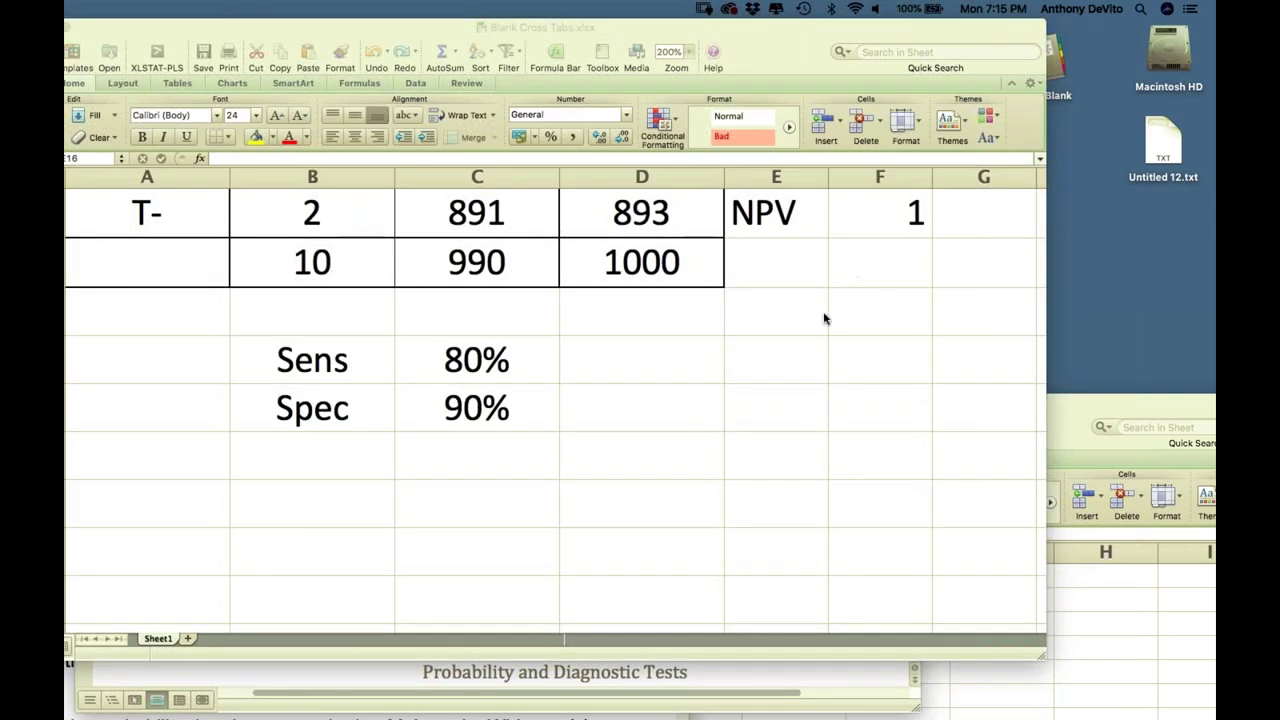
click(826, 314)
scroll(826, 314, up, 6)
scroll(873, 320, down, 3)
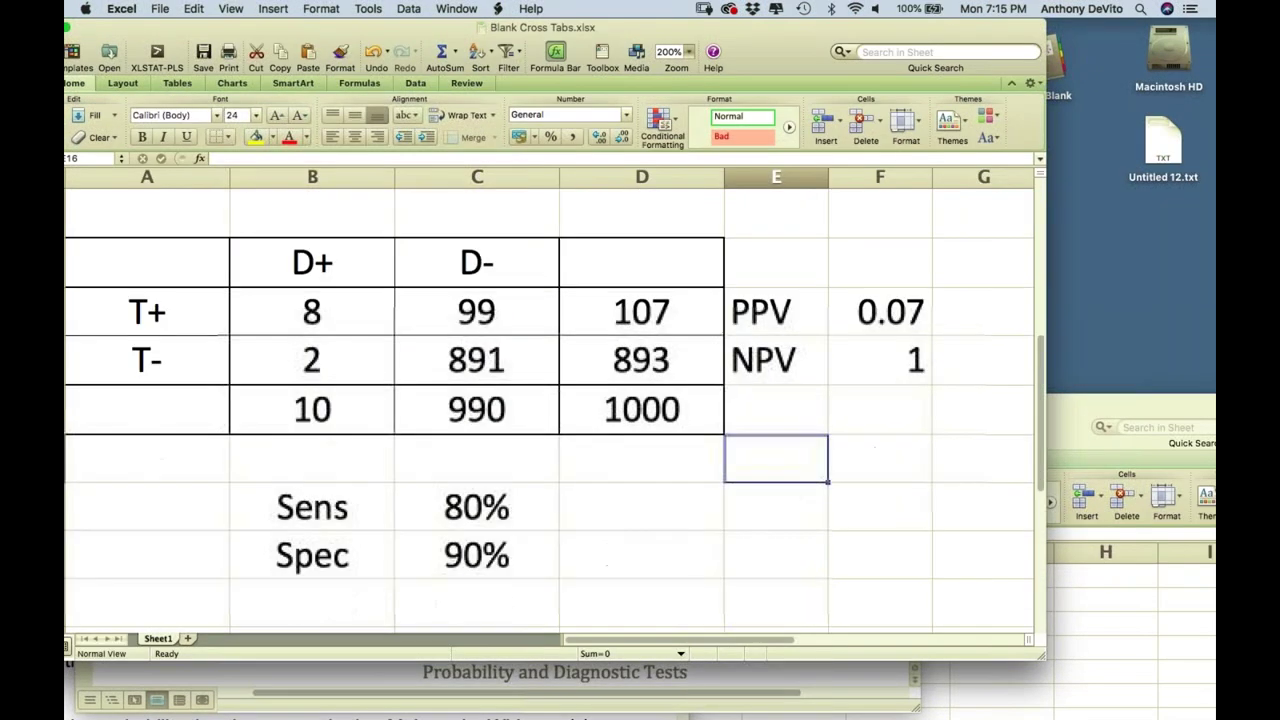
click(873, 316)
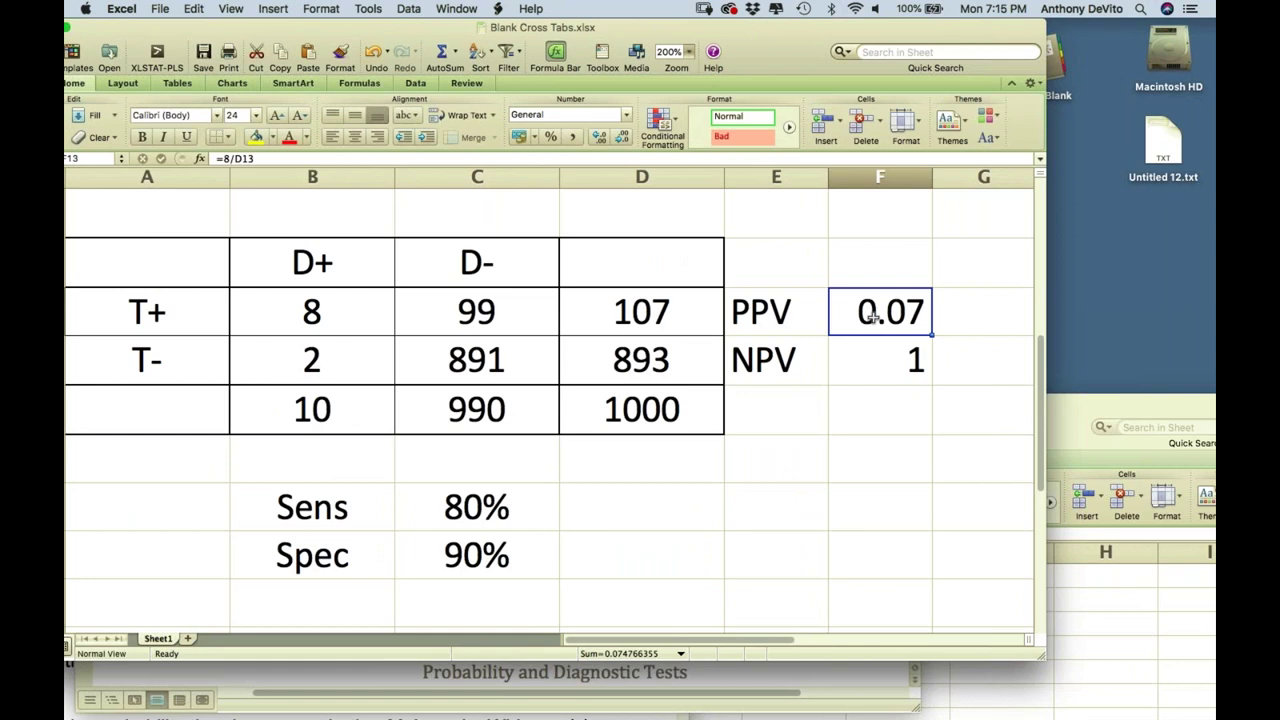
click(776, 506)
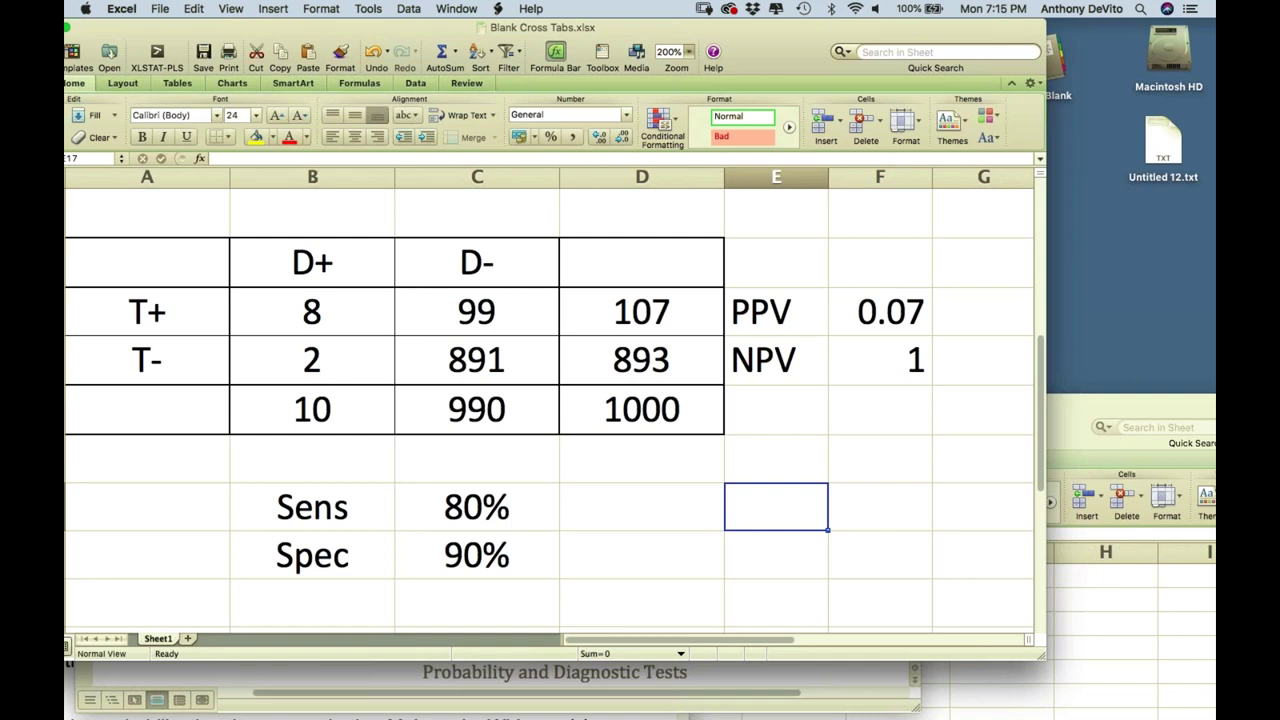
click(913, 313)
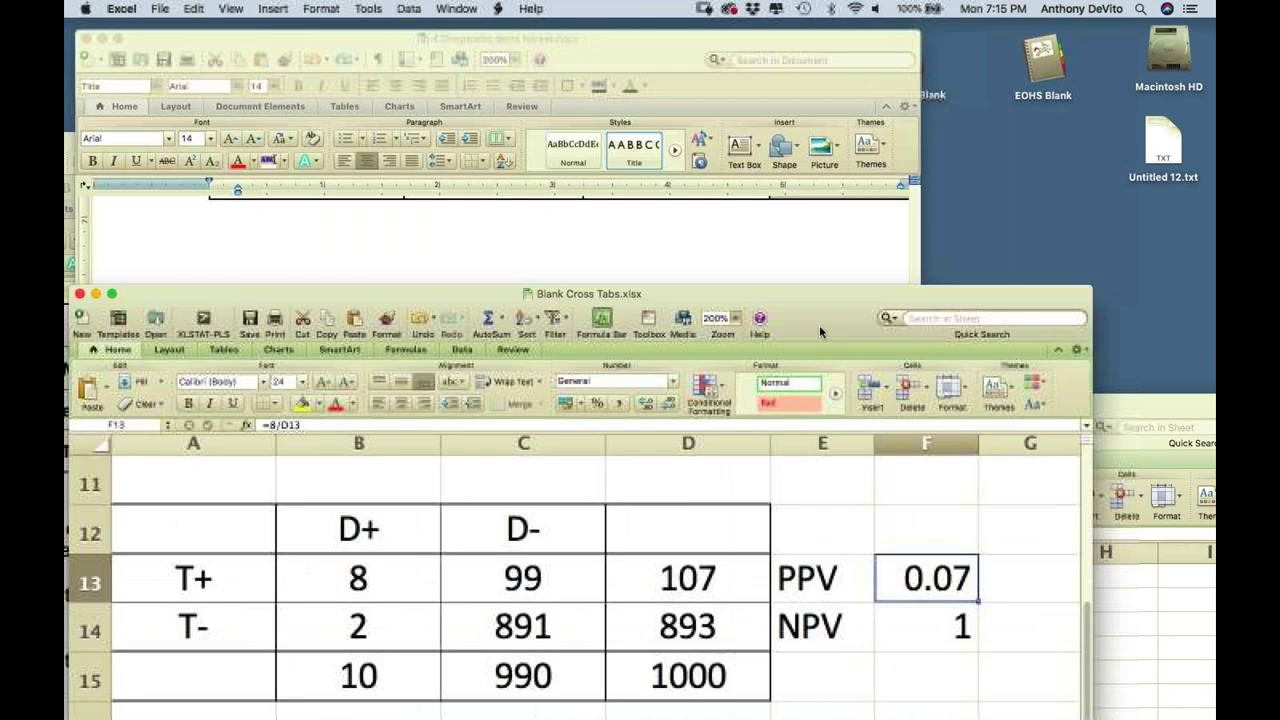
Move the Blank Cross Tabs workbook aside and switch to the Session 4 folder in Finder
drag(819, 325, 1128, 340)
click(559, 236)
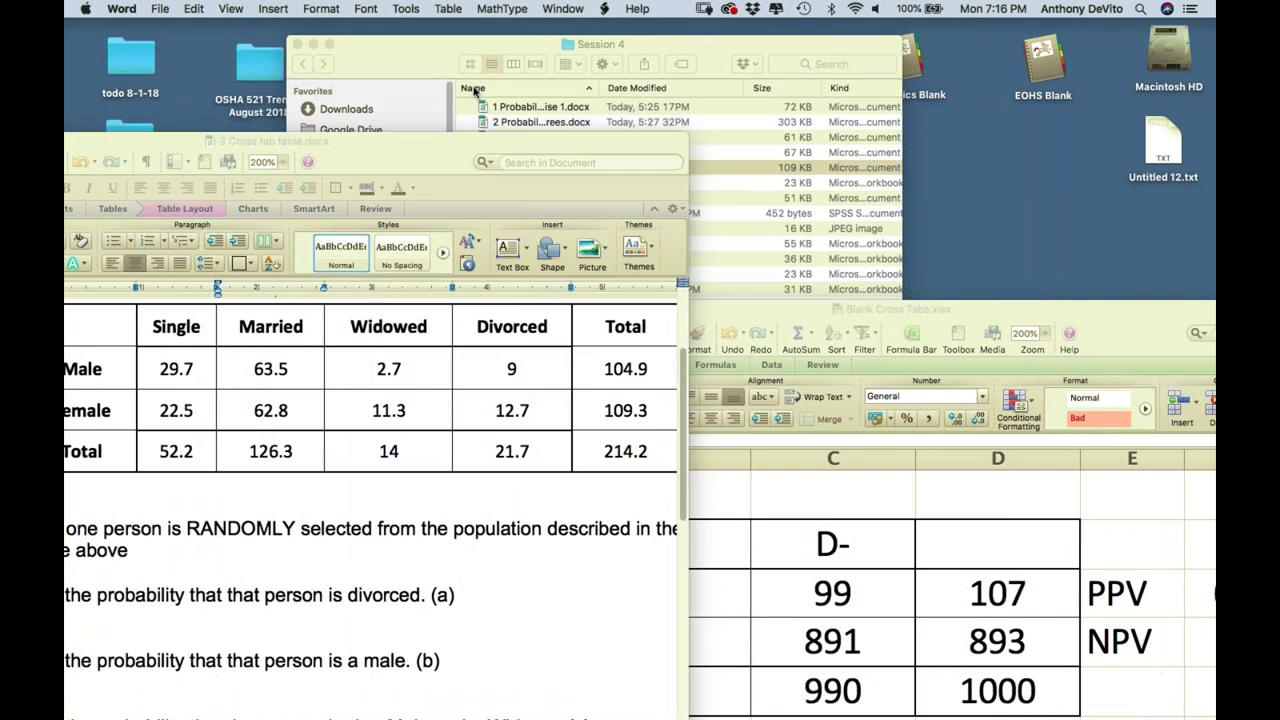
click(600, 44)
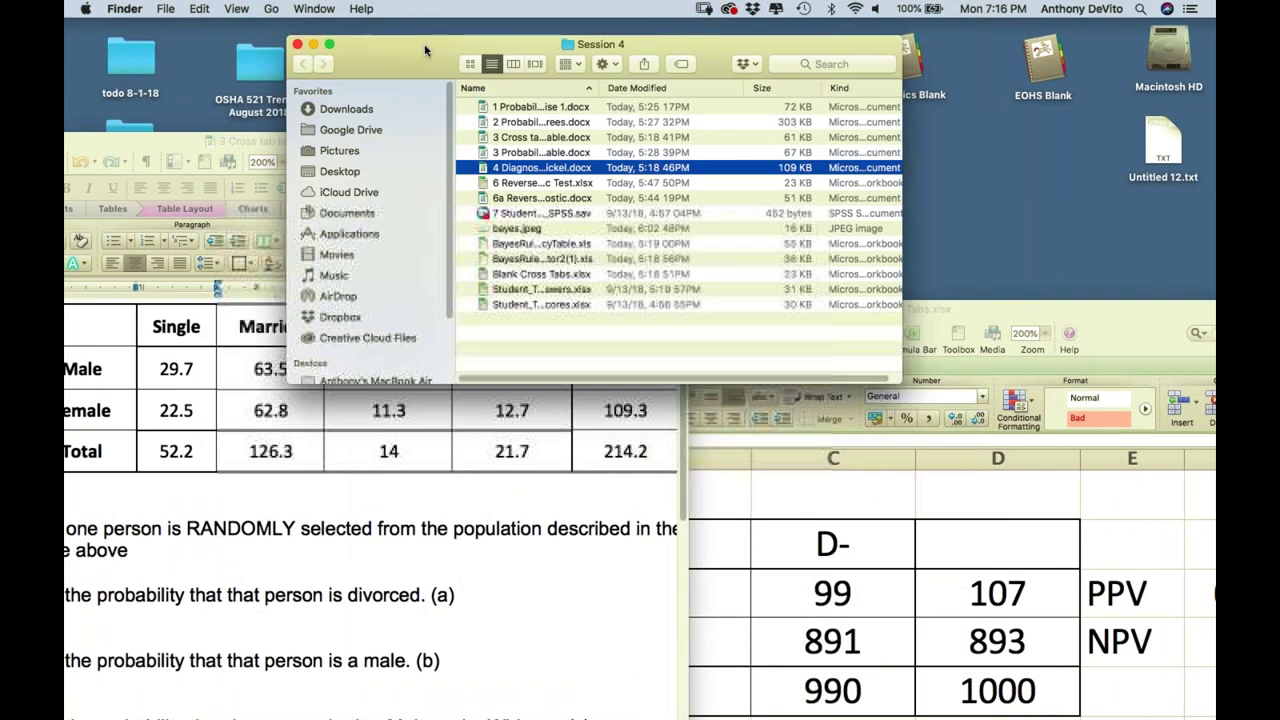
Preview 6 Reverse Diagnostic Test.xlsx and look through the files below it in the Session 4 folder
double_click(577, 183)
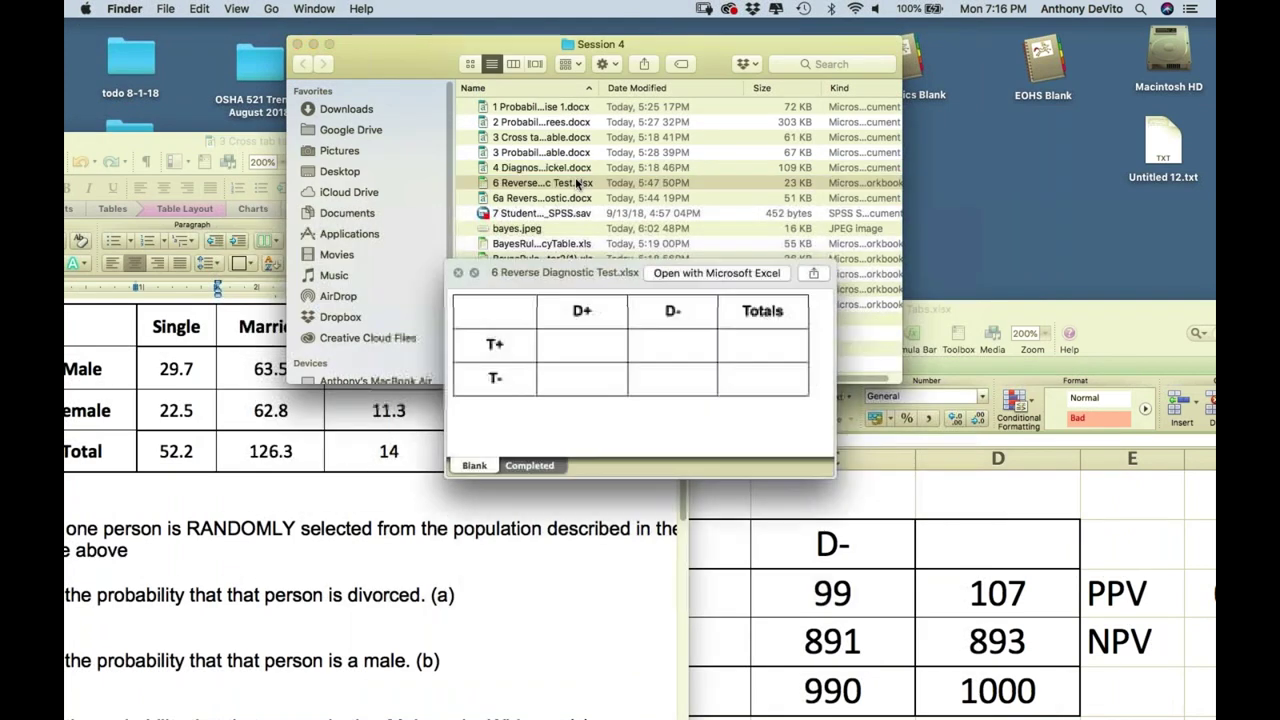
key(space)
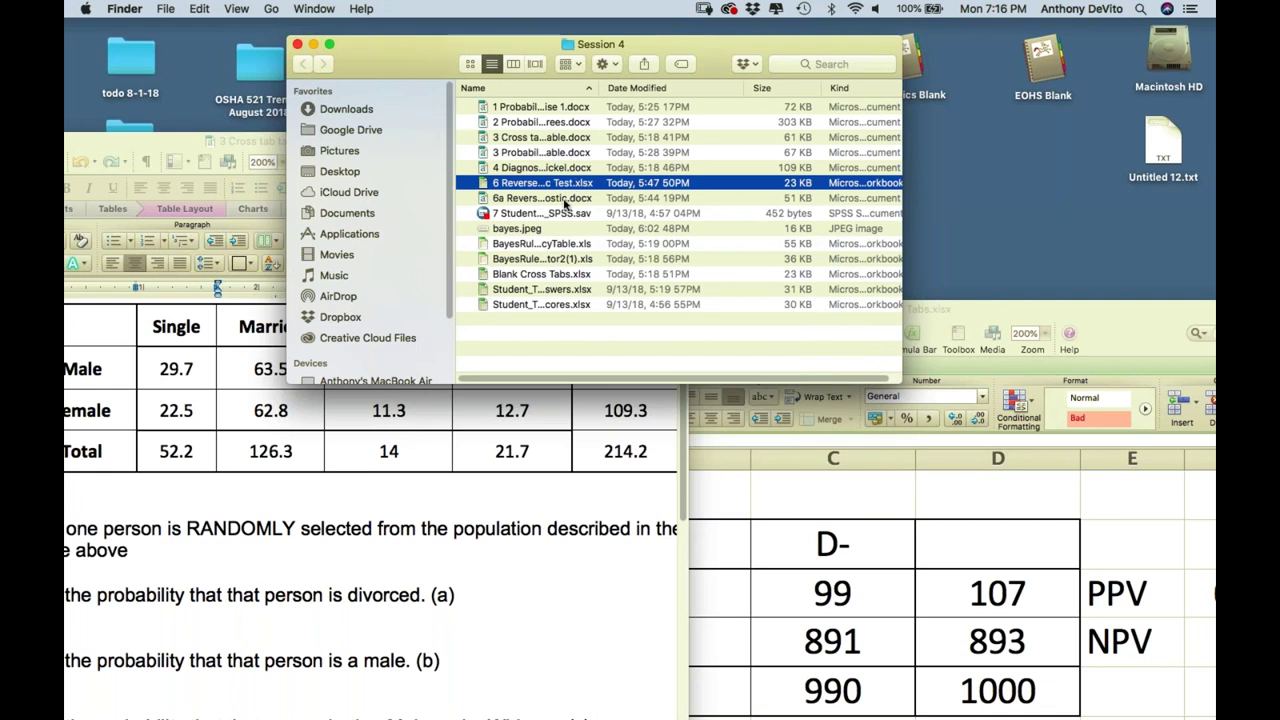
click(564, 200)
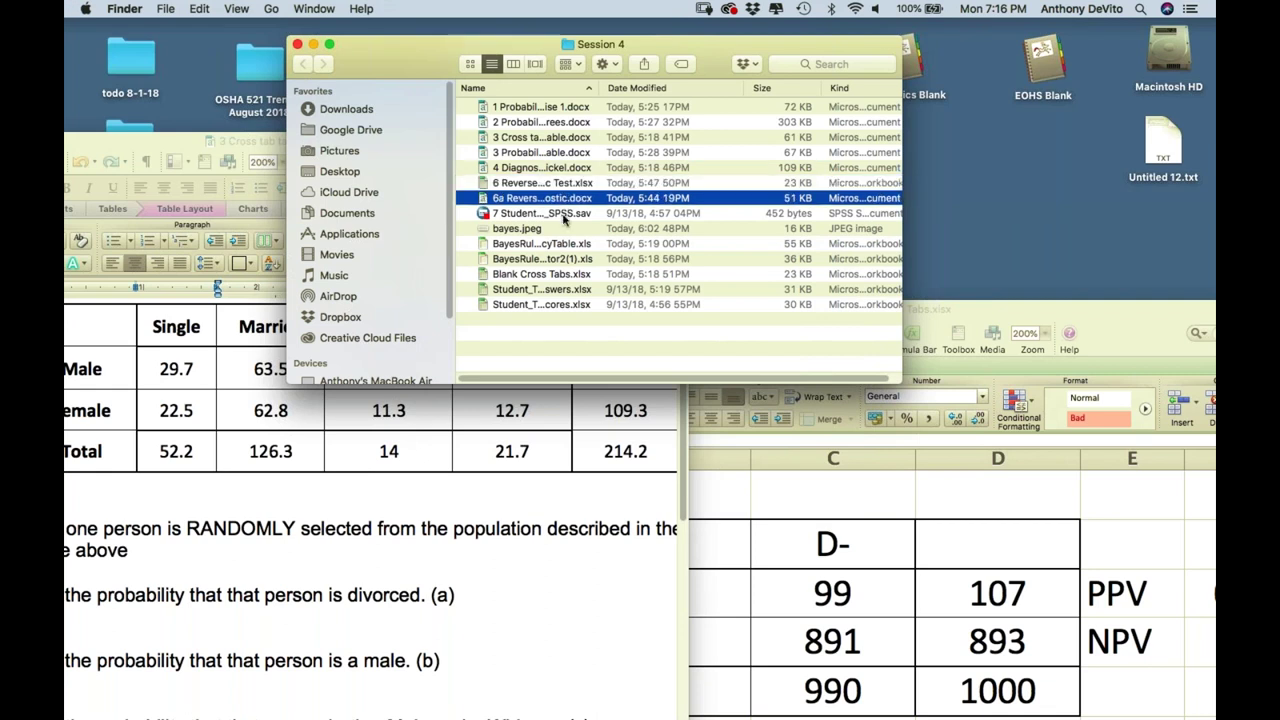
click(565, 213)
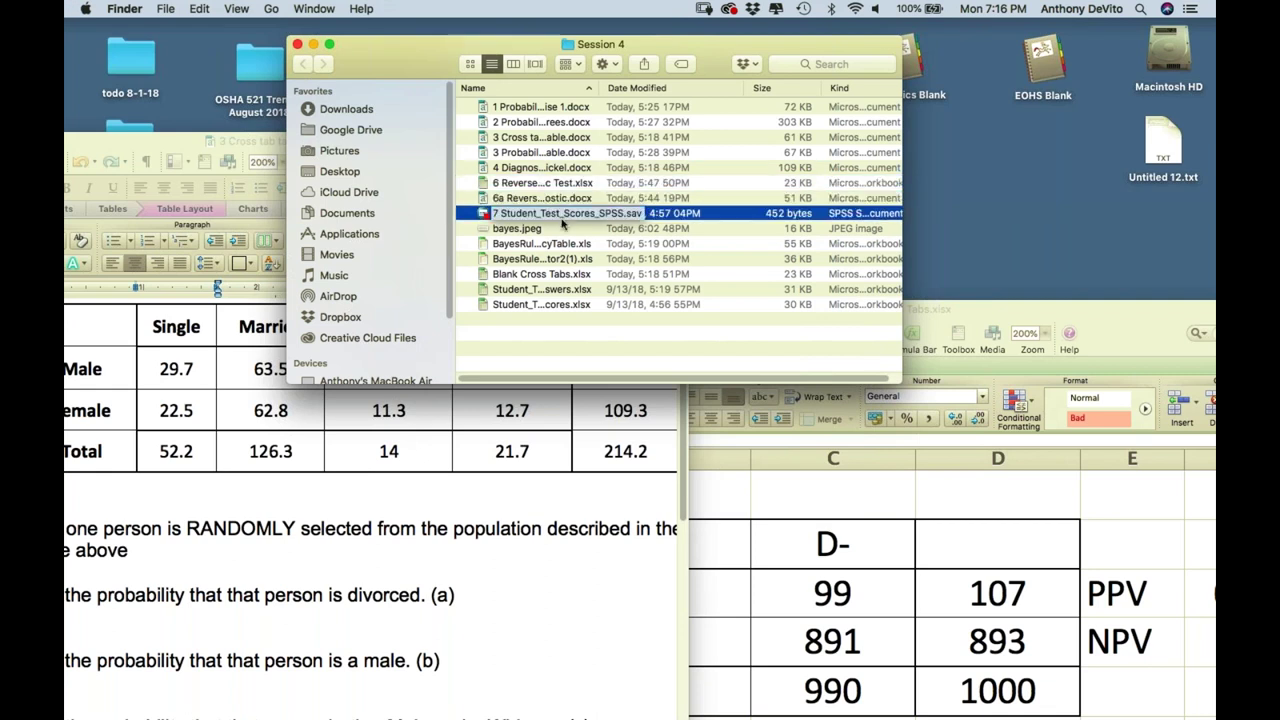
click(558, 245)
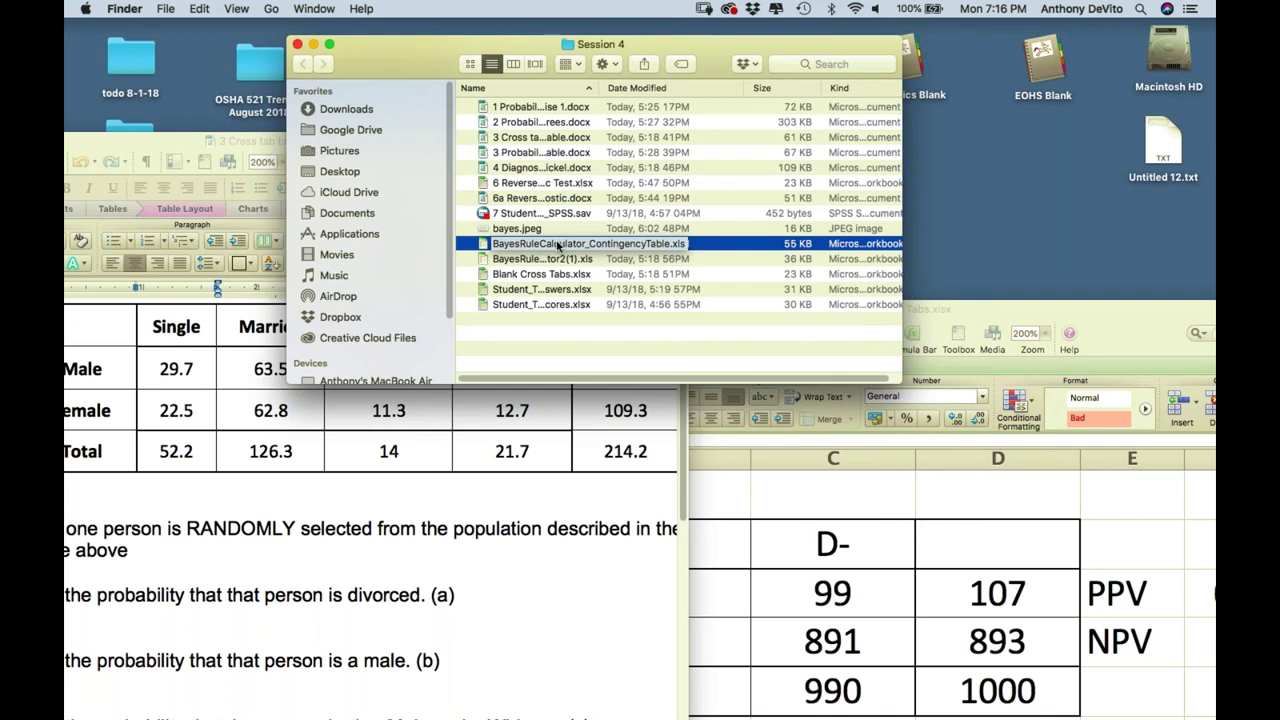
click(548, 258)
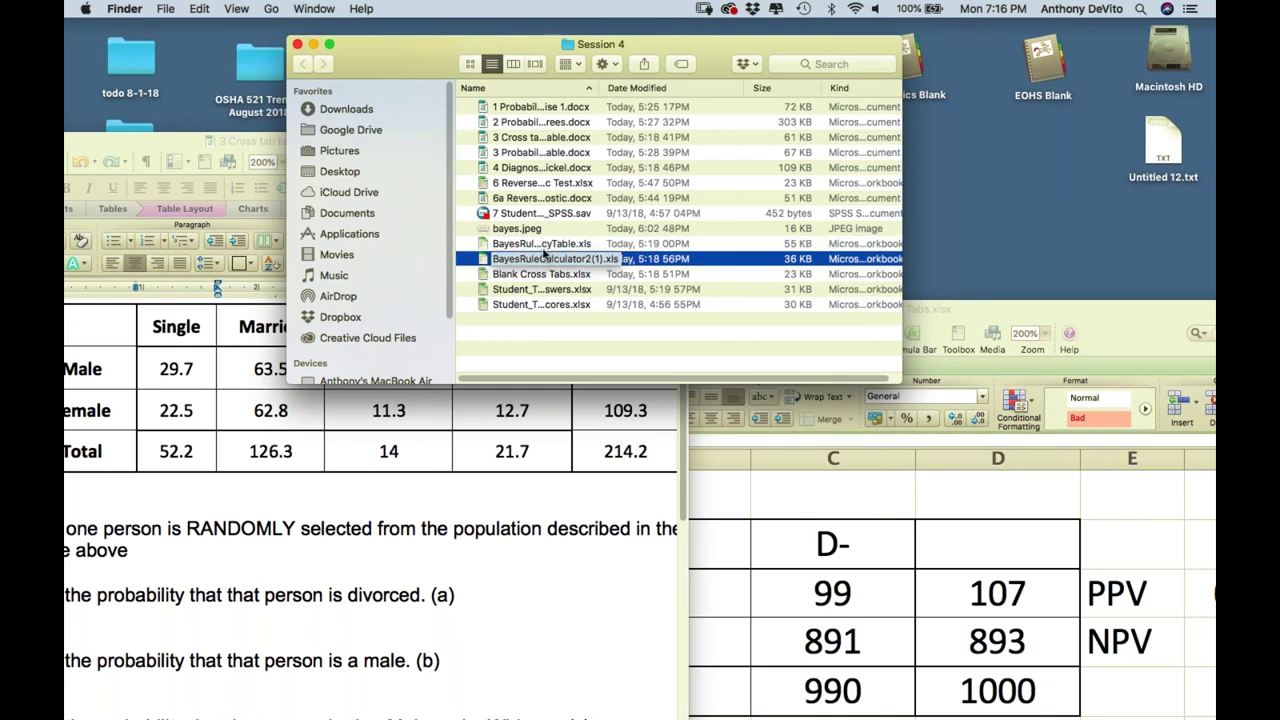
Open BayesRuleCalculator_ContingencyTable.xls from the Session 4 folder in Excel
click(485, 230)
click(484, 244)
double_click(484, 244)
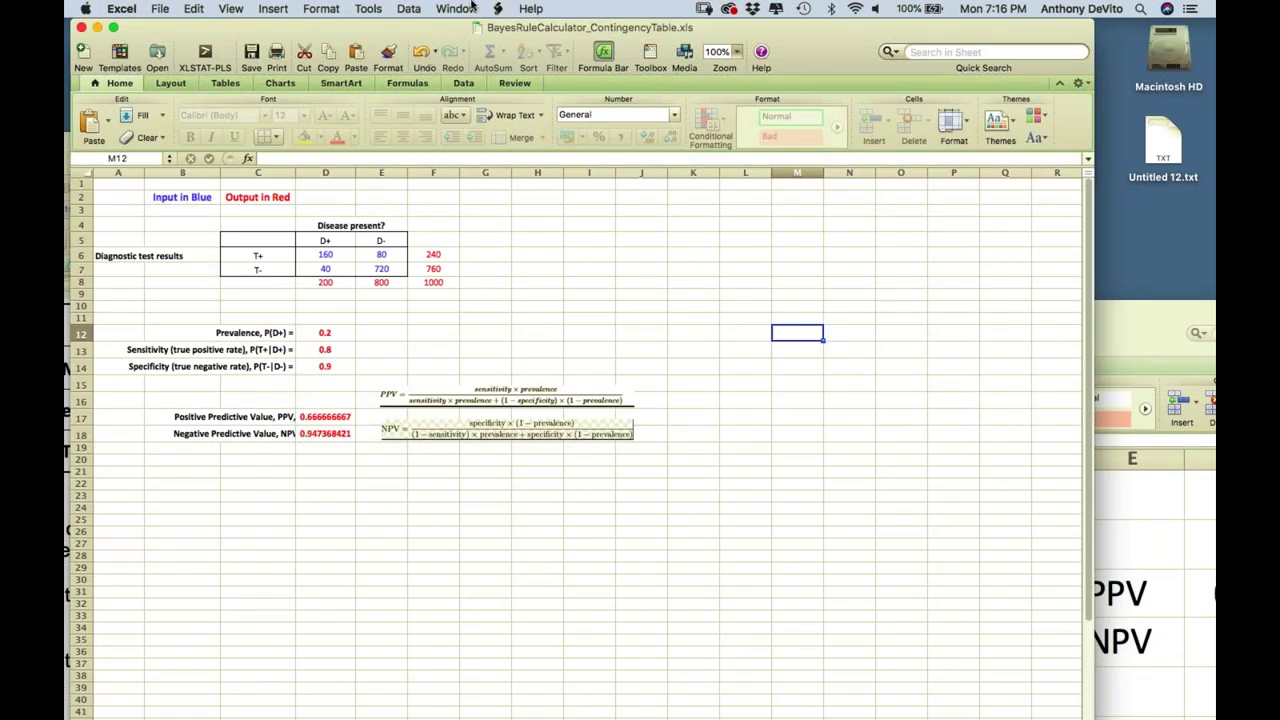
Set the Bayes rule calculator sheet's zoom to 200% and show its contingency table with the prevalence, sensitivity and specificity
click(737, 51)
click(735, 71)
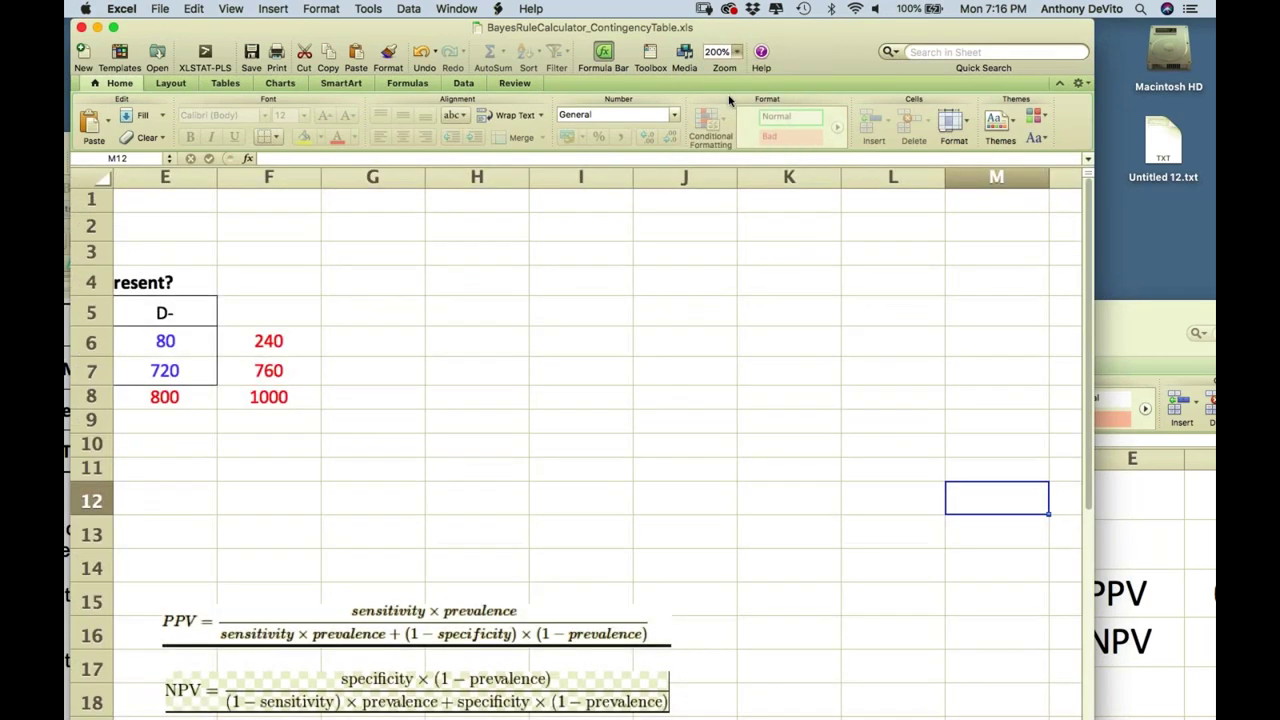
scroll(572, 453, down, 5)
scroll(572, 453, left, 4)
scroll(572, 453, up, 5)
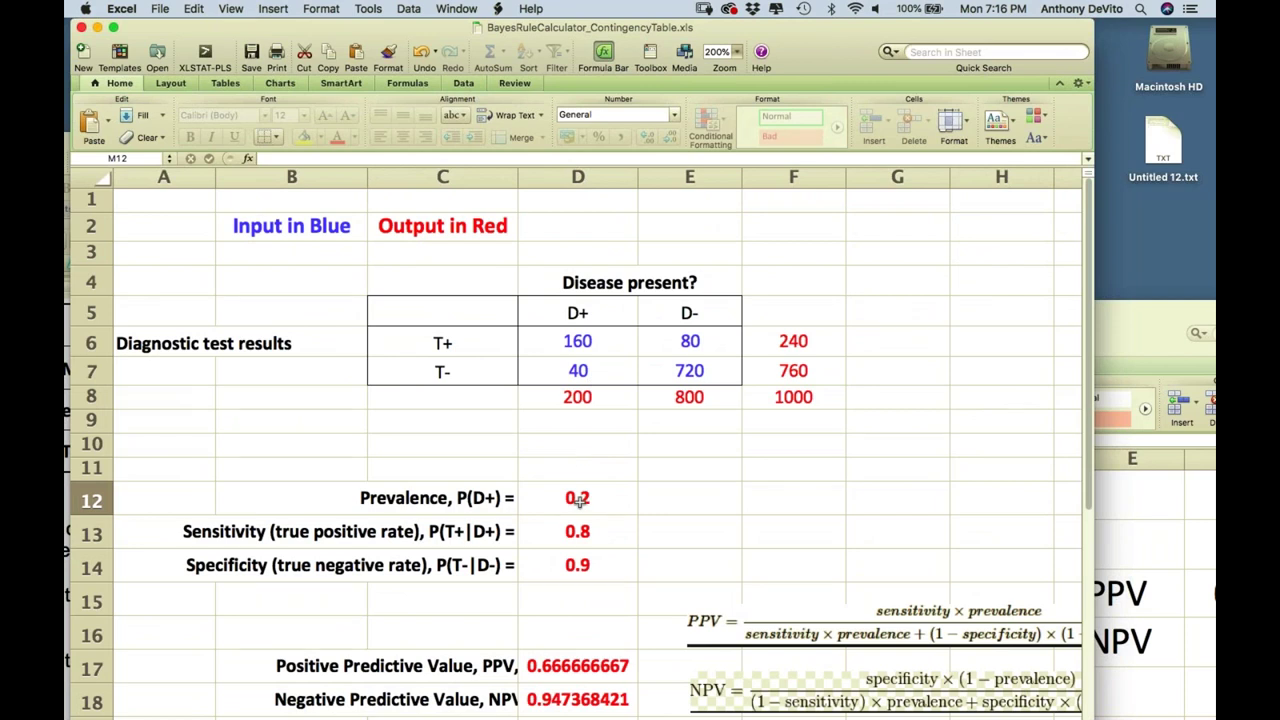
text(=)
scroll(600, 444, left, 5)
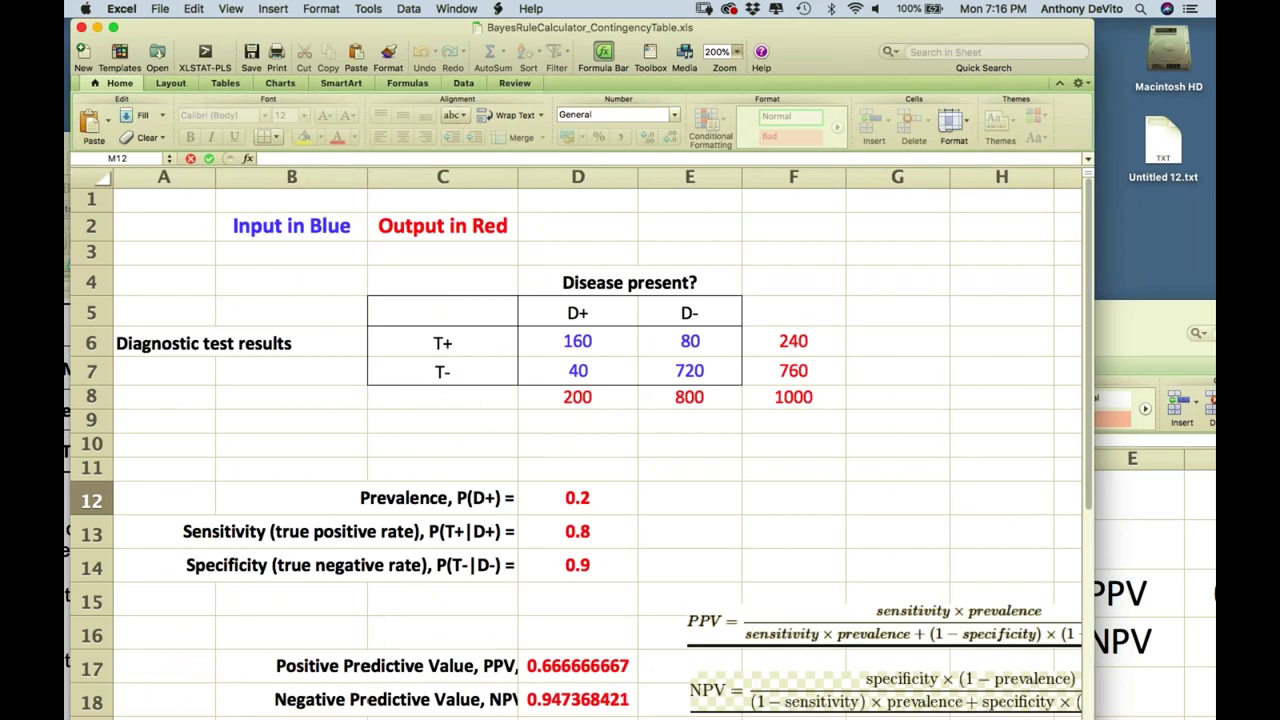
Move the Bayes rule calculator workbook aside and bring the Blank Cross Tabs workbook forward to view the cells below its sensitivity and specificity
scroll(576, 447, right, 3)
scroll(576, 447, down, 1)
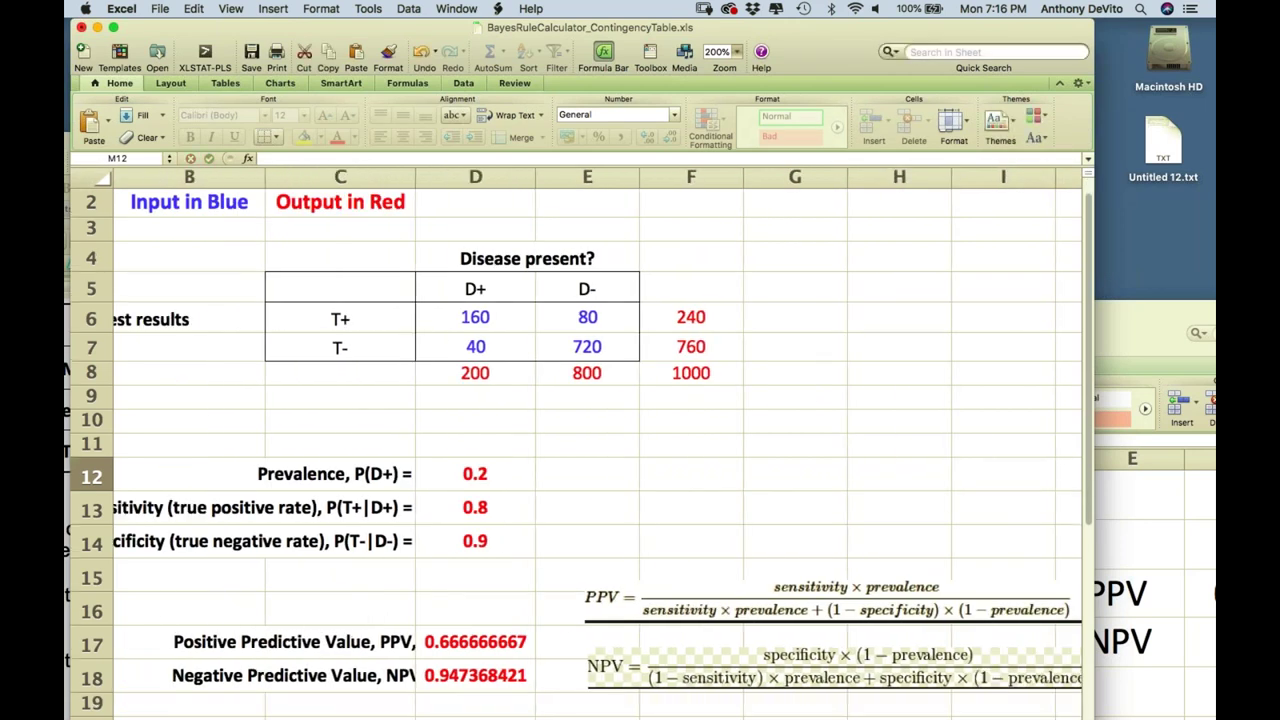
drag(810, 50, 604, 44)
click(1048, 310)
drag(973, 317, 785, 68)
scroll(823, 519, down, 5)
scroll(823, 519, up, 1)
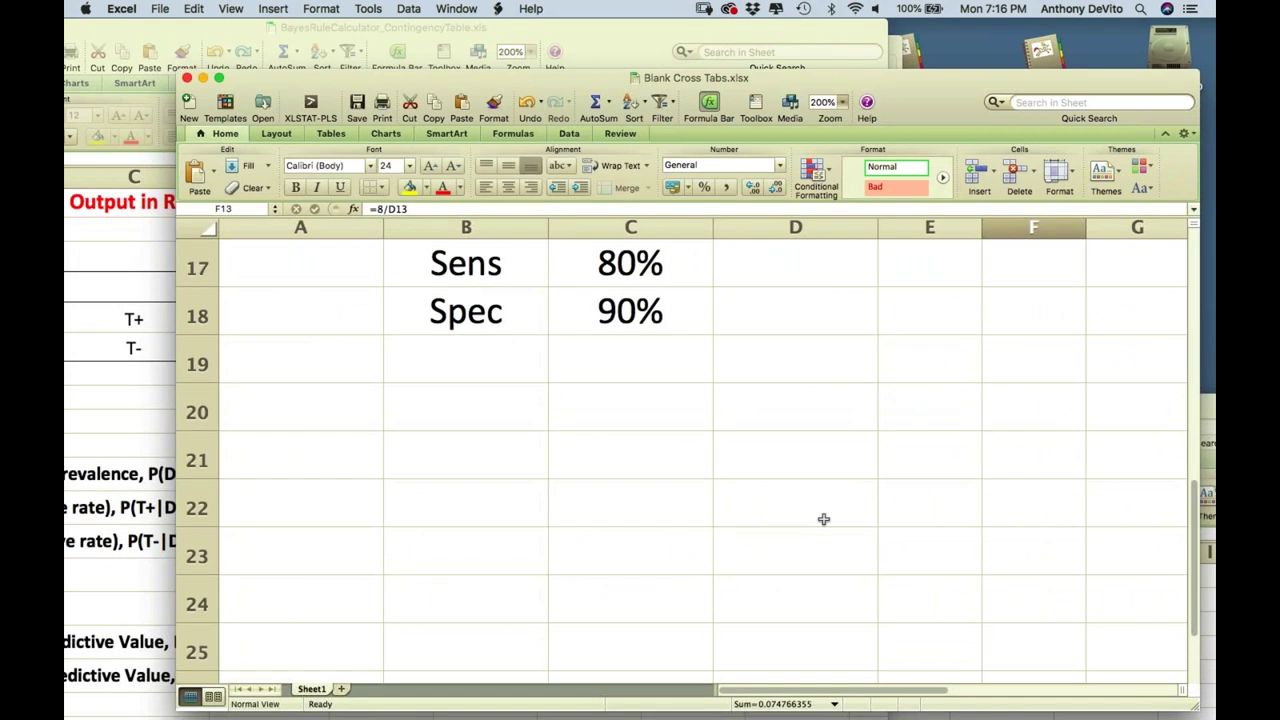
Move Blank Cross Tabs aside, return to the Bayes rule calculator and show its PPV and NPV formulas beside the predictive values
drag(557, 89, 690, 151)
click(625, 130)
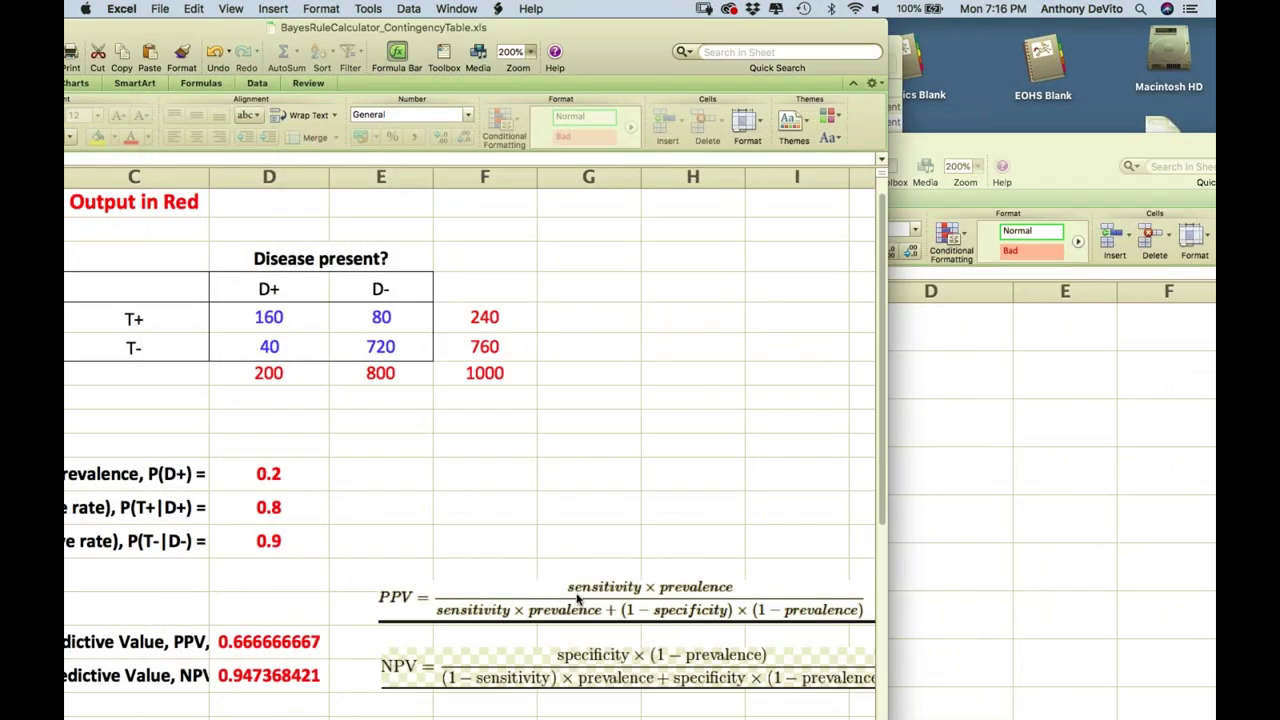
scroll(577, 598, right, 5)
key(super+c)
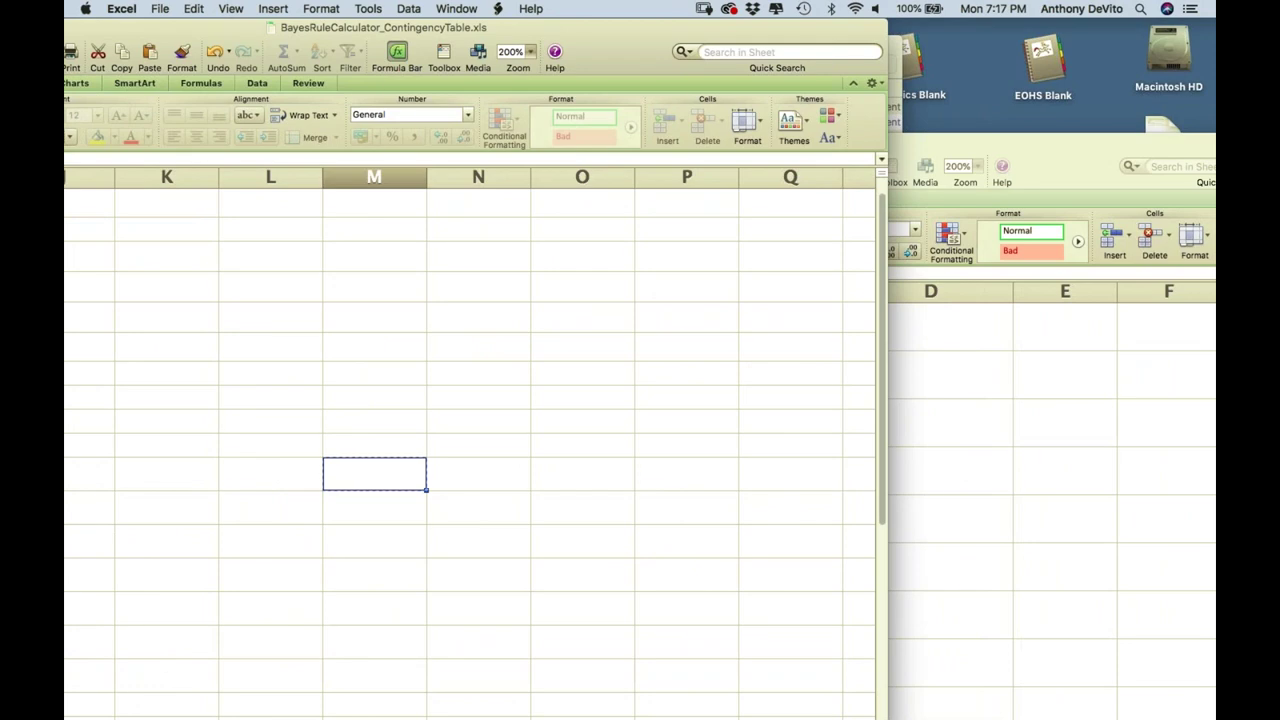
drag(609, 43, 739, 81)
scroll(427, 484, left, 8)
scroll(427, 484, down, 1)
scroll(427, 484, right, 1)
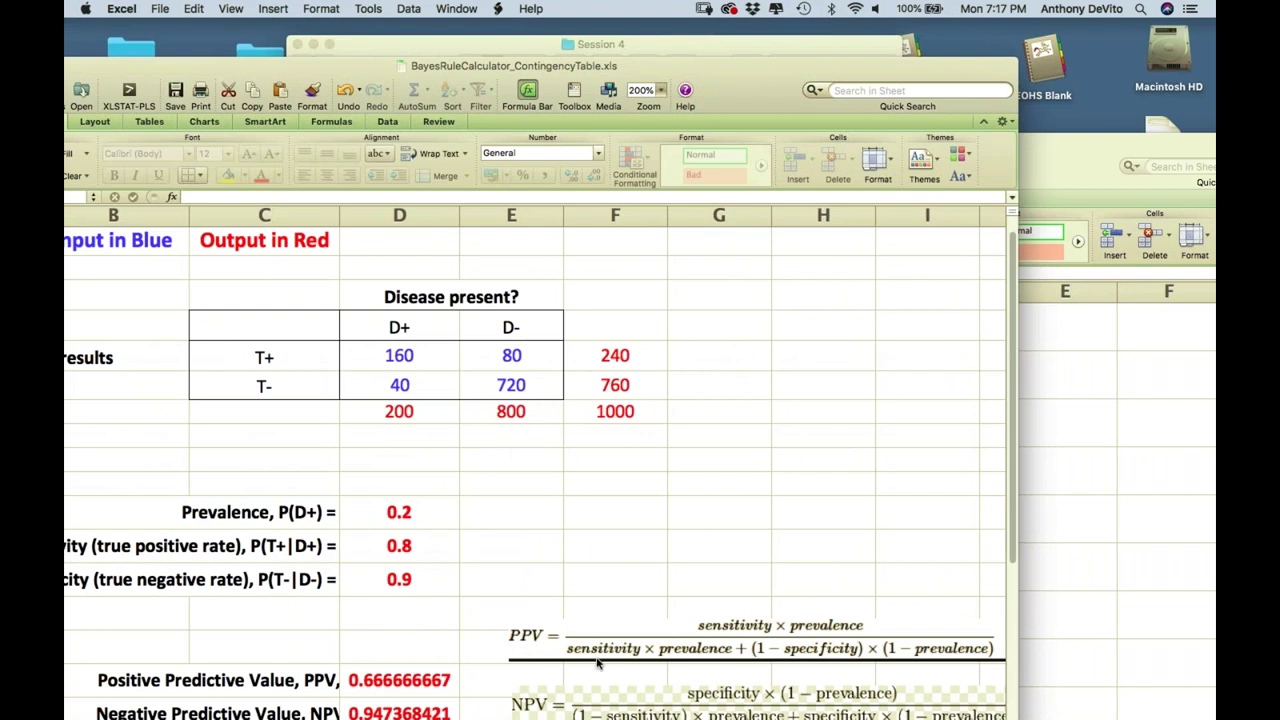
scroll(594, 569, down, 3)
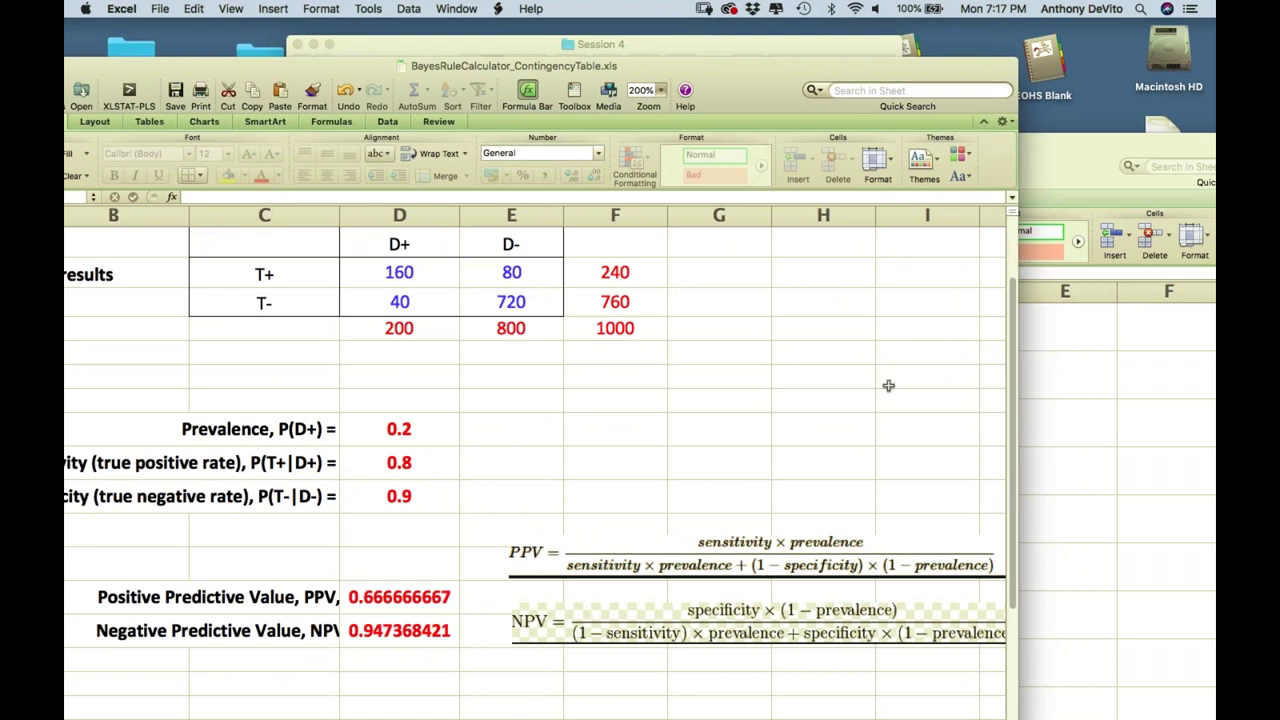
Switch to Safari
mouse_move(190, 690)
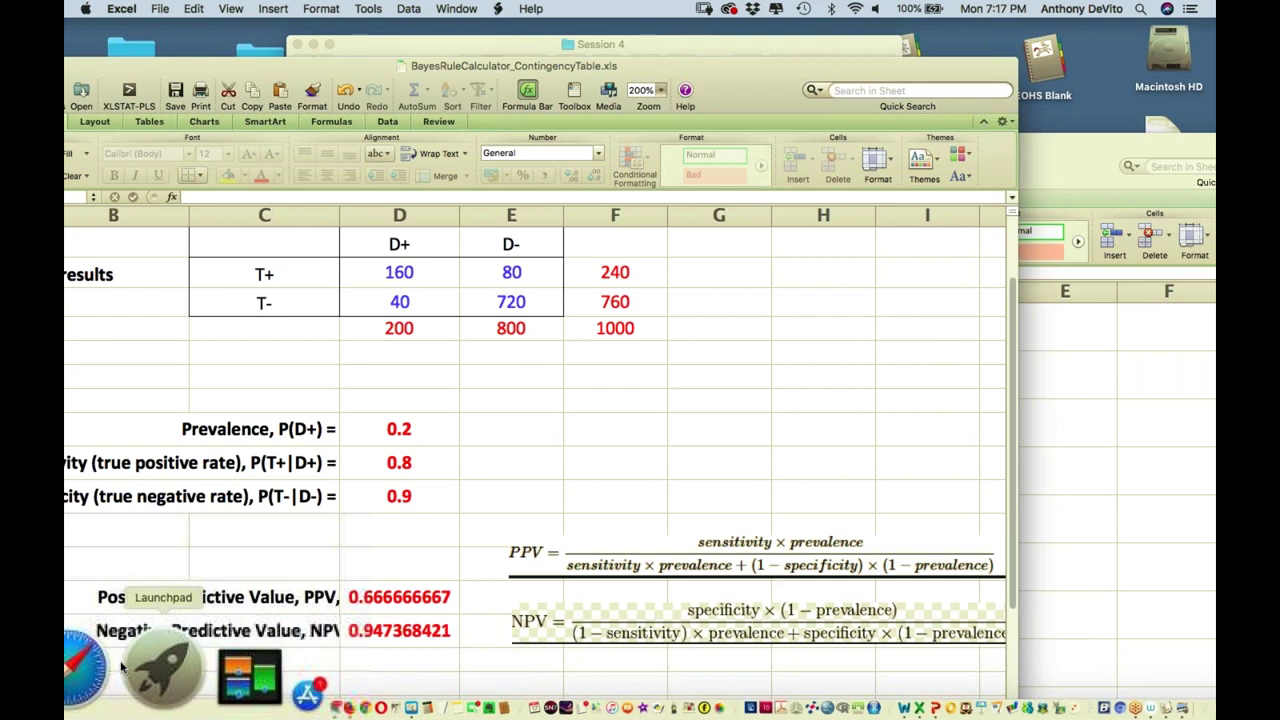
click(113, 665)
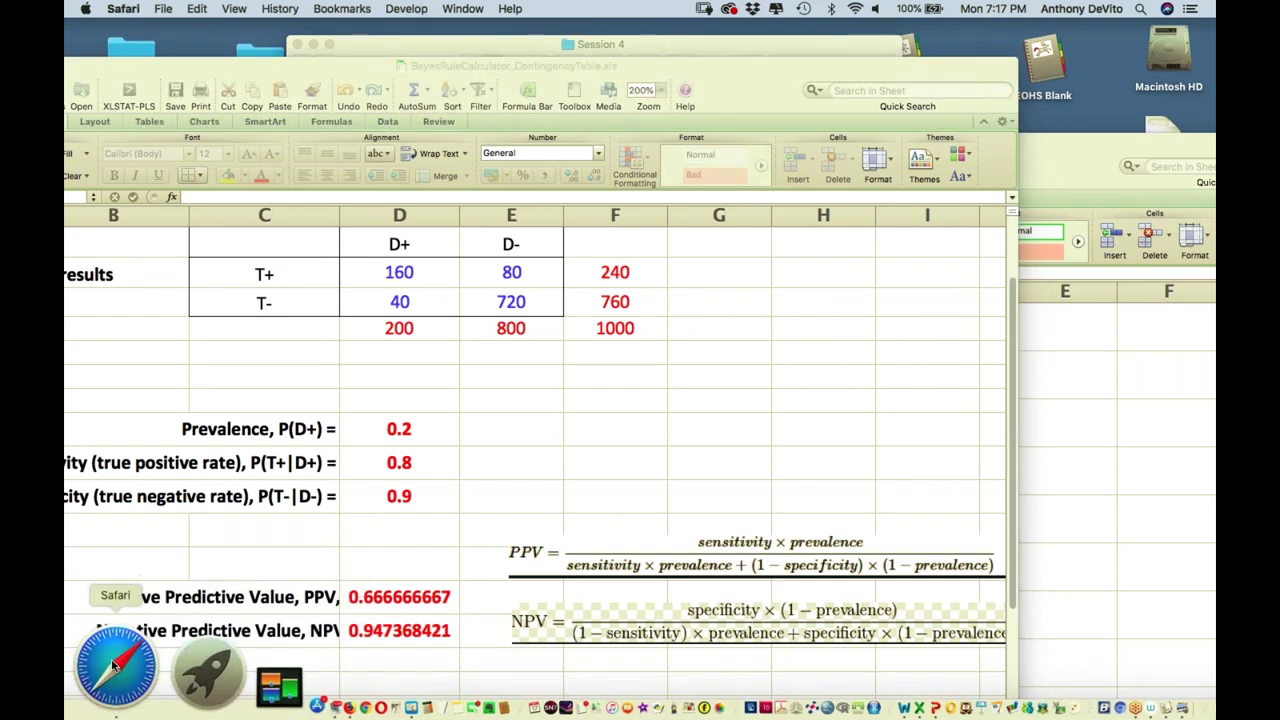